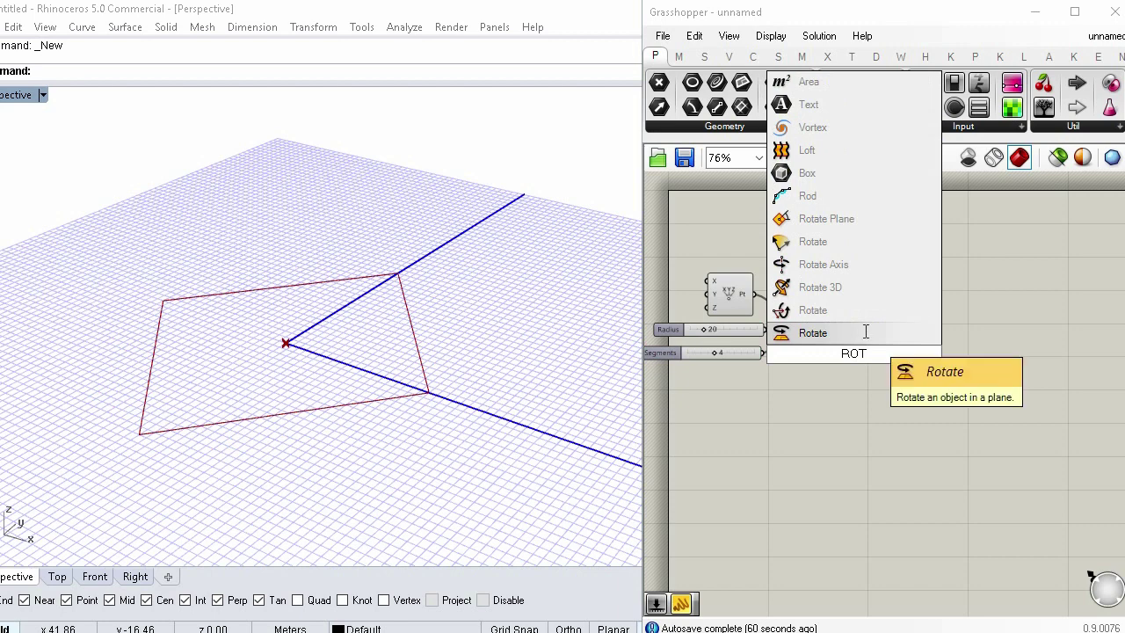
Step: Add a Rotate component for the polygon geometry and wire a new Radians component into its angle input
drag(854, 350, 839, 327)
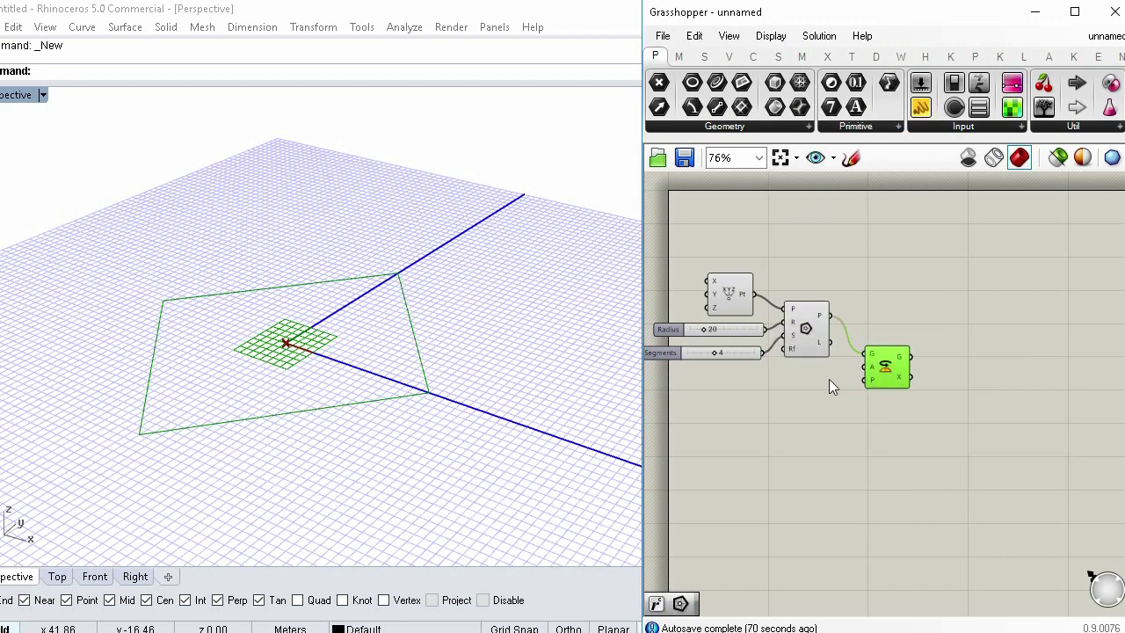
double_click(829, 379)
text(RAD)
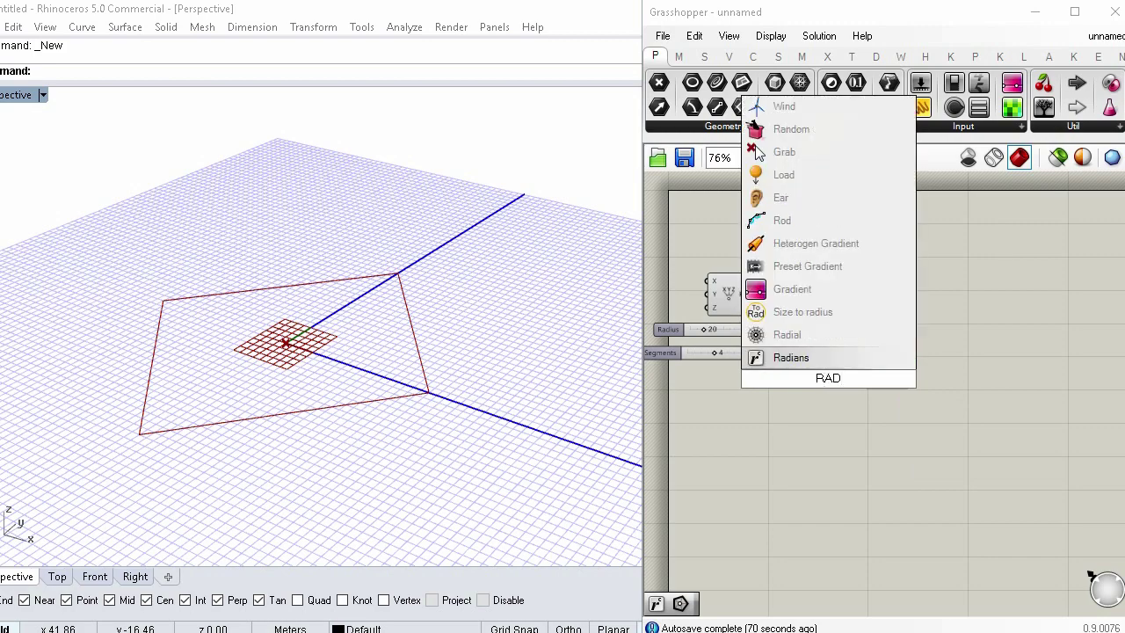
key(Return)
drag(847, 379, 865, 366)
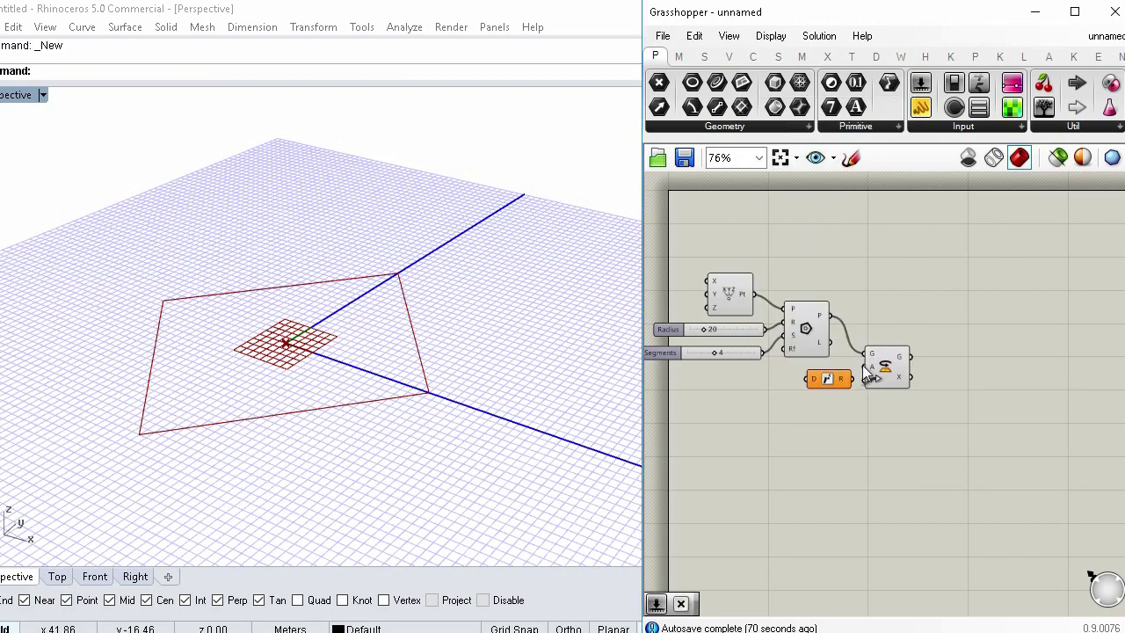
Step: Create a number slider set to 45 to supply the Radians component's degrees input
double_click(756, 397)
text(45)
key(Return)
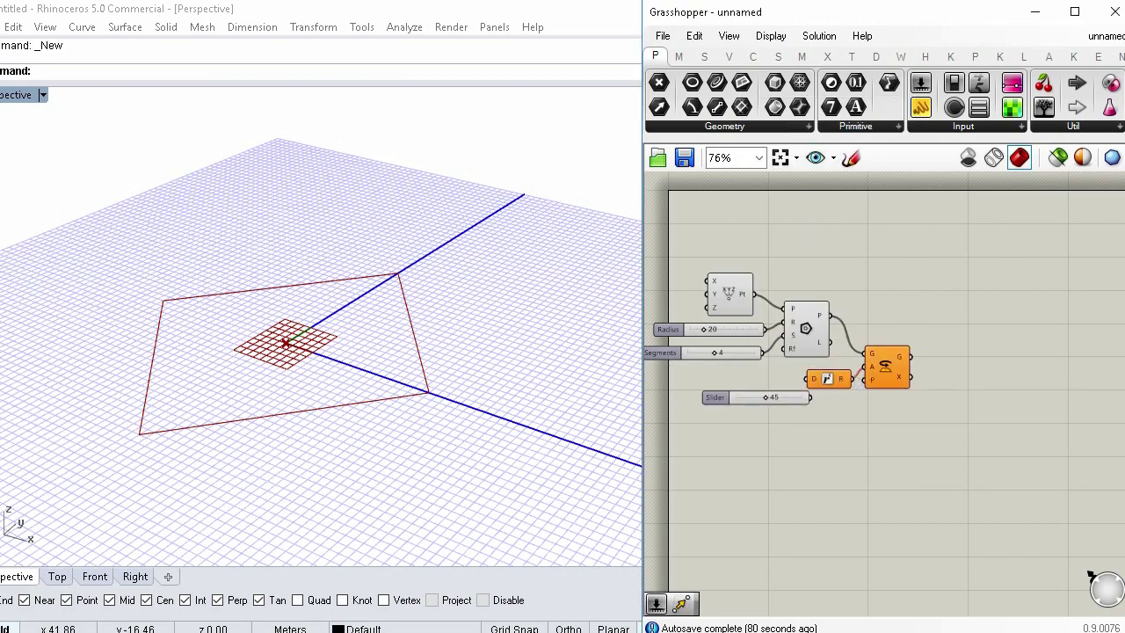
Step: Turn off the preview of the point and original polygon components so only the rotated polygon is displayed
drag(782, 398, 729, 276)
middle_click(732, 277)
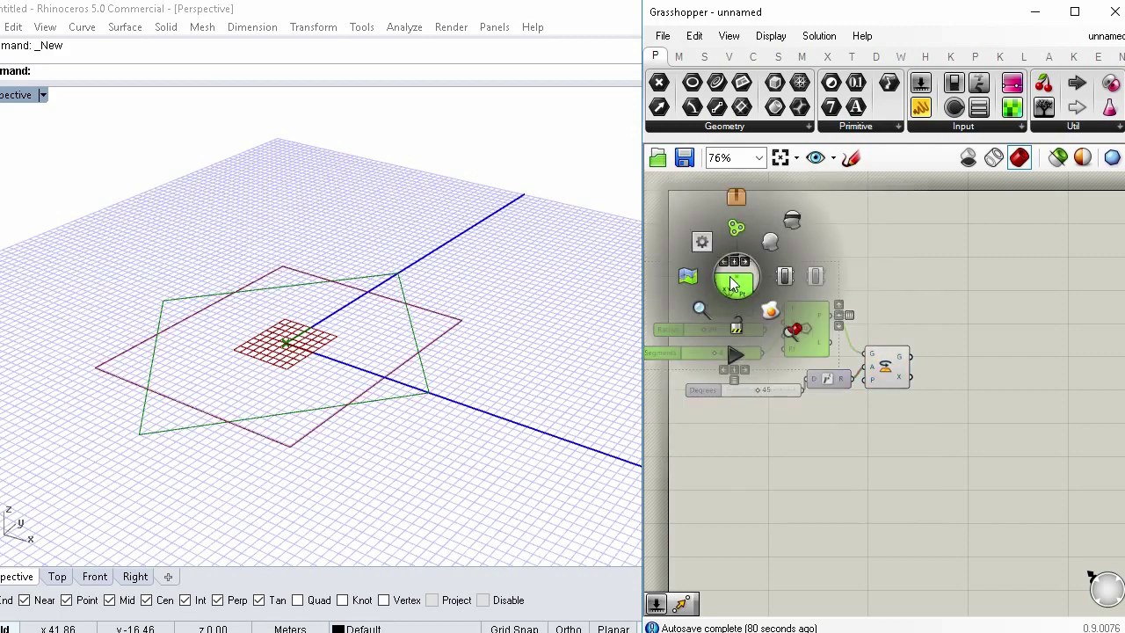
click(793, 221)
Step: Add a Boundary Surfaces component and feed it the rotated polygon from the Rotate component
right_drag(914, 303, 852, 286)
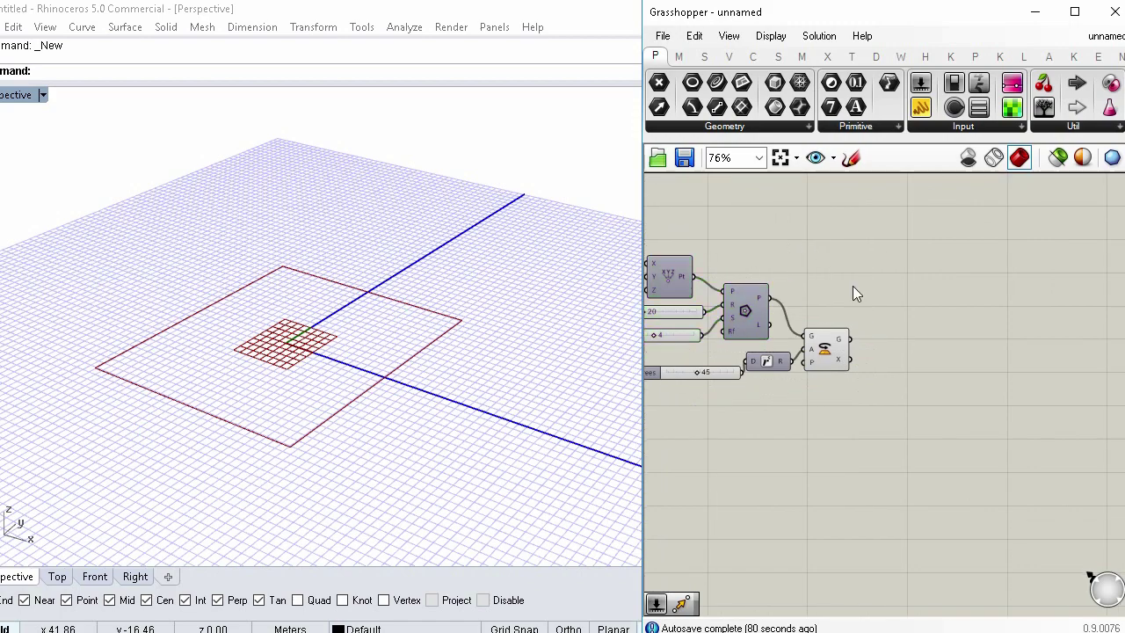
double_click(853, 286)
text(BOUND)
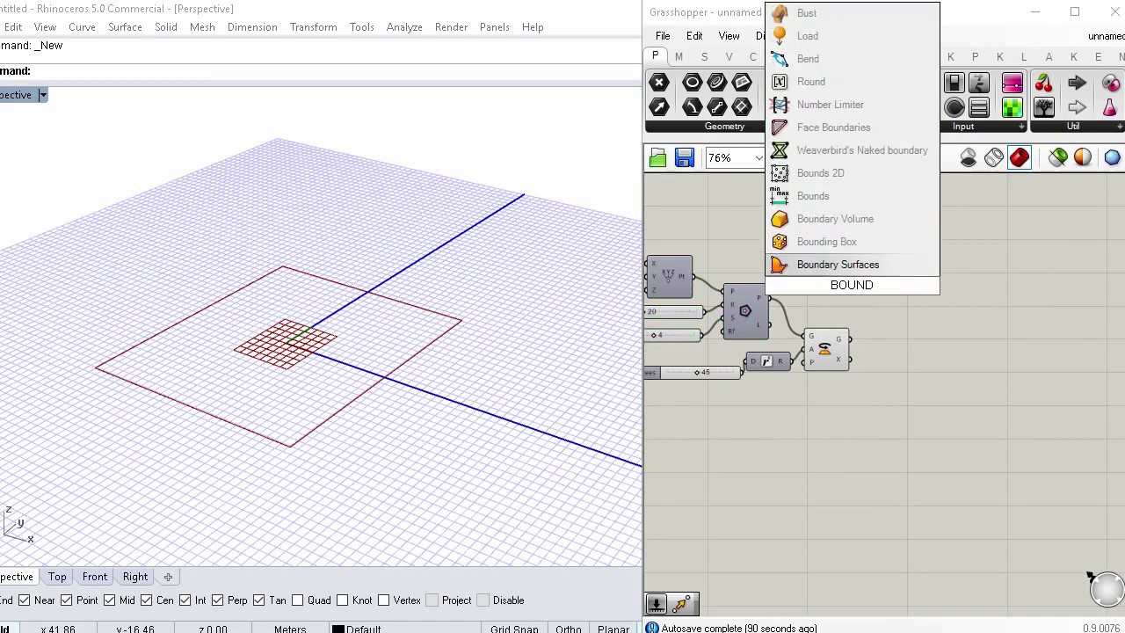
click(862, 265)
drag(852, 335, 864, 289)
Step: Add a Divide Domain² component below the Boundary Surfaces component to take the surface as its domain
right_drag(869, 318, 800, 310)
double_click(815, 328)
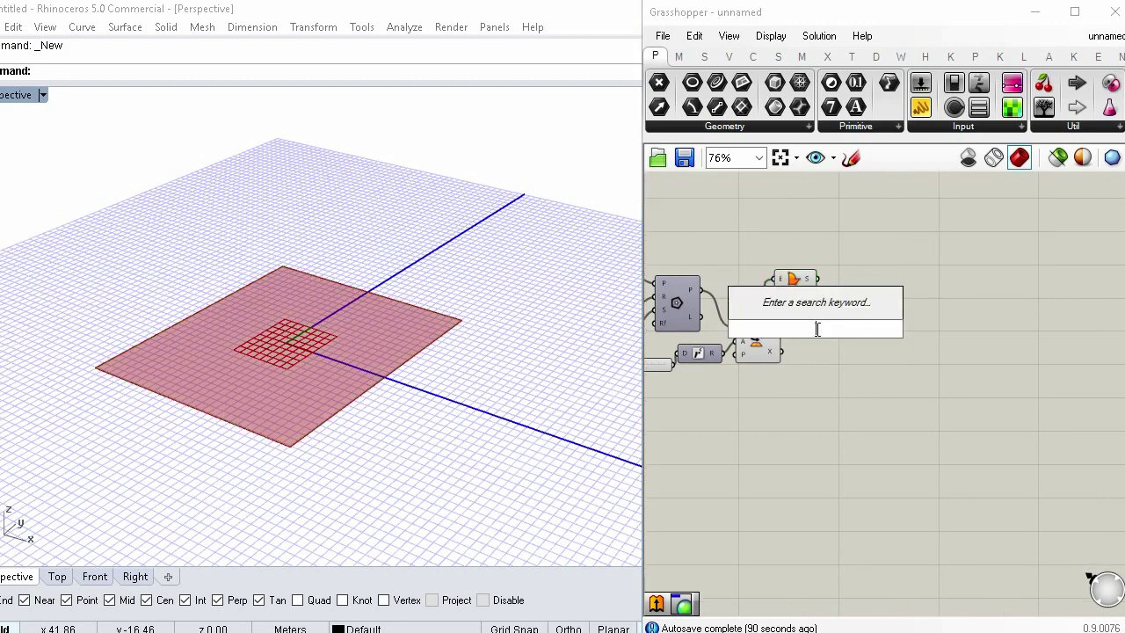
text(DIV)
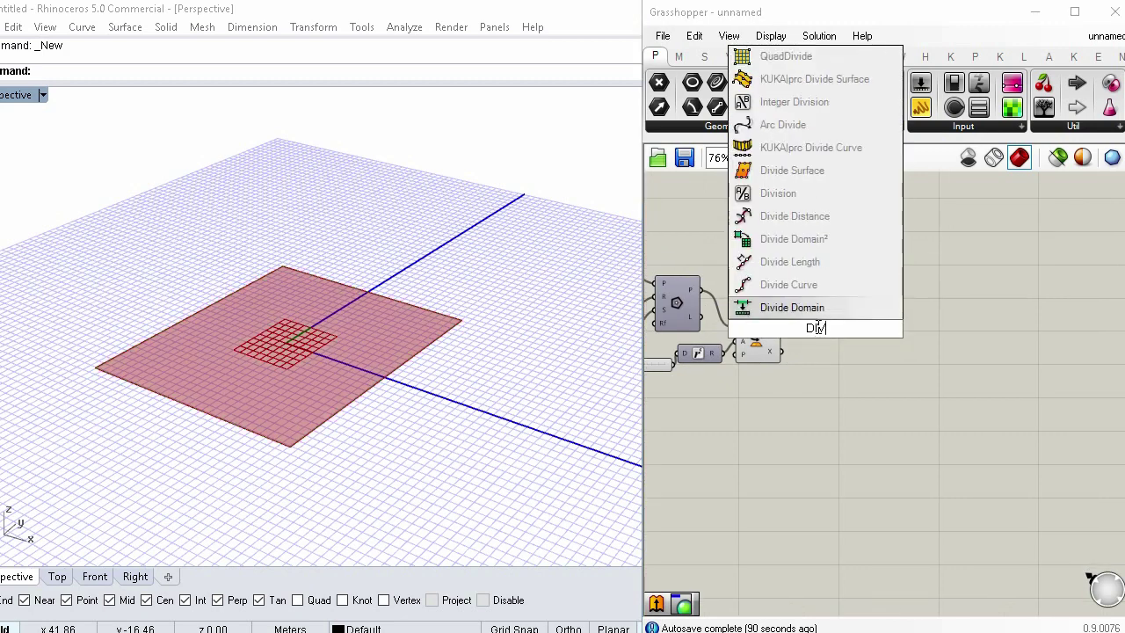
click(832, 235)
drag(825, 364, 843, 376)
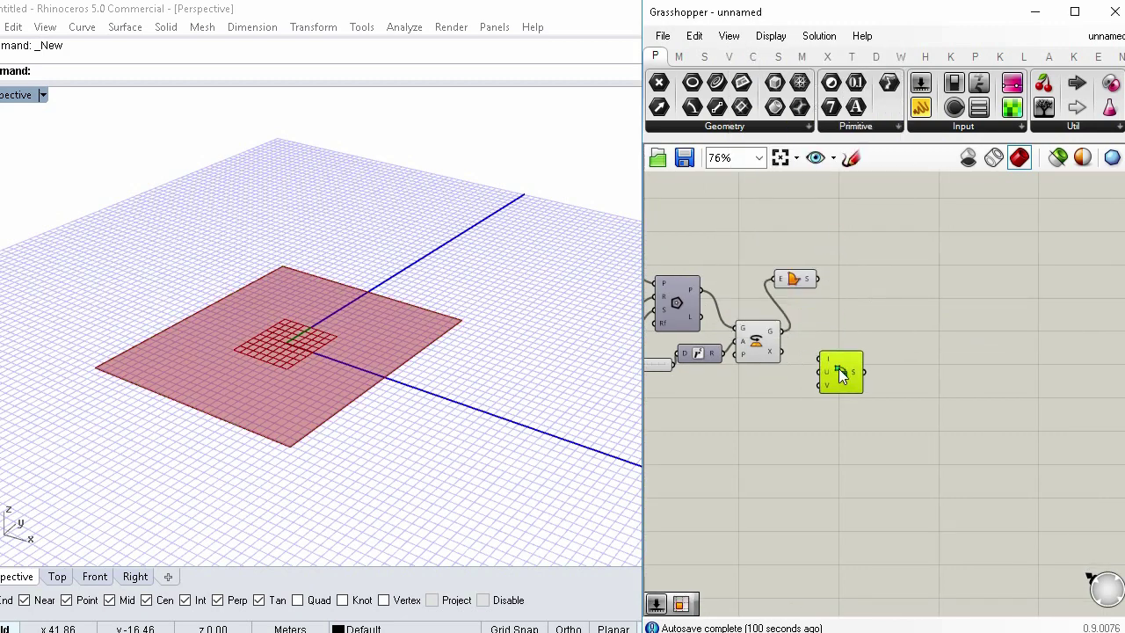
Step: Create a number slider set to 10 and wire it to both the U and V counts of Divide Domain²
double_click(775, 385)
text(10)
key(Return)
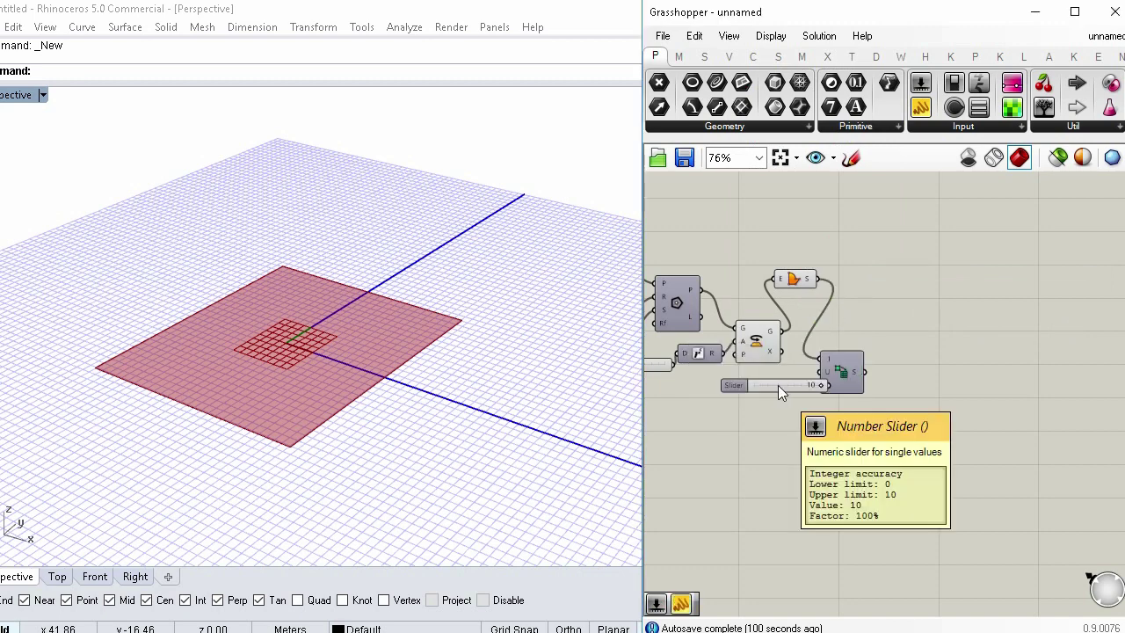
drag(778, 385, 742, 385)
drag(819, 390, 794, 388)
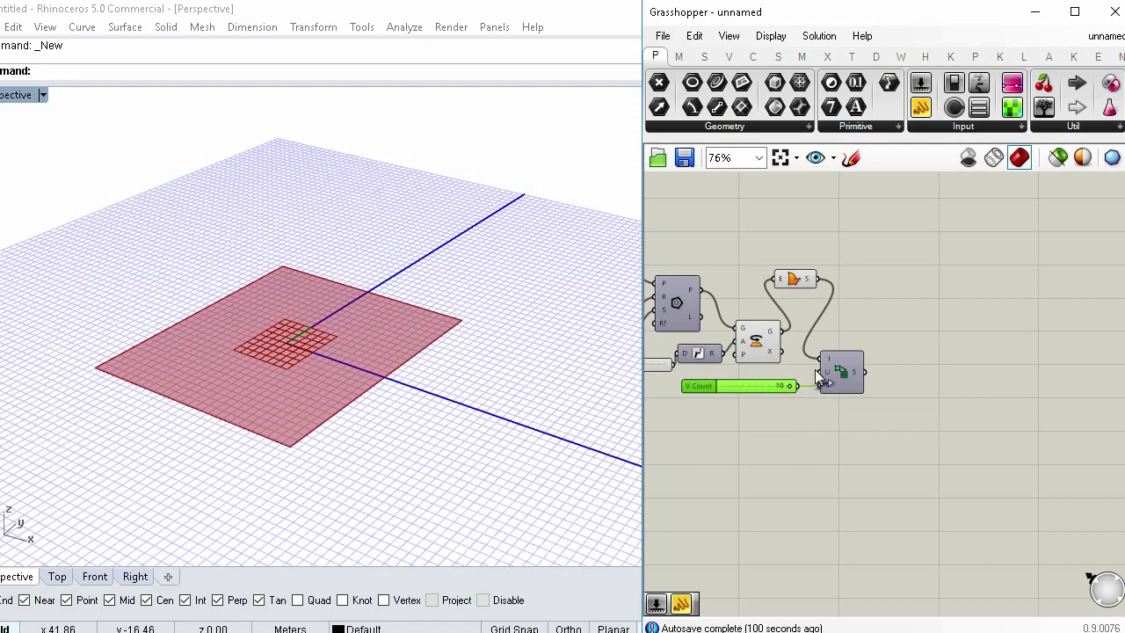
Step: Add an Isotrim component fed by the boundary surface and the divided domain segments
double_click(878, 307)
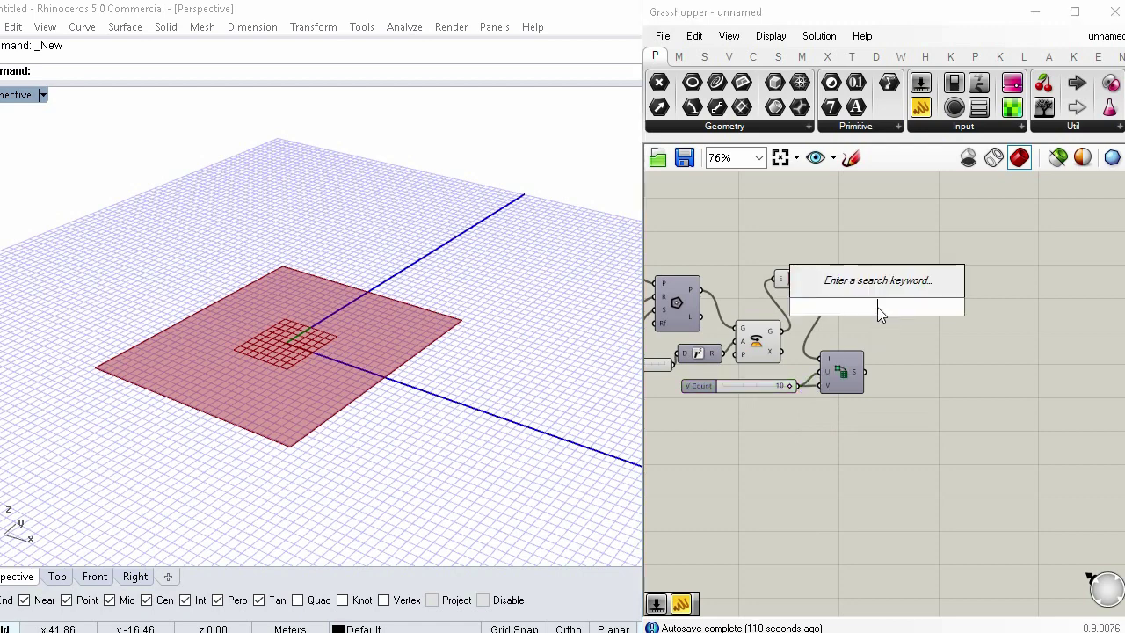
text(ISO)
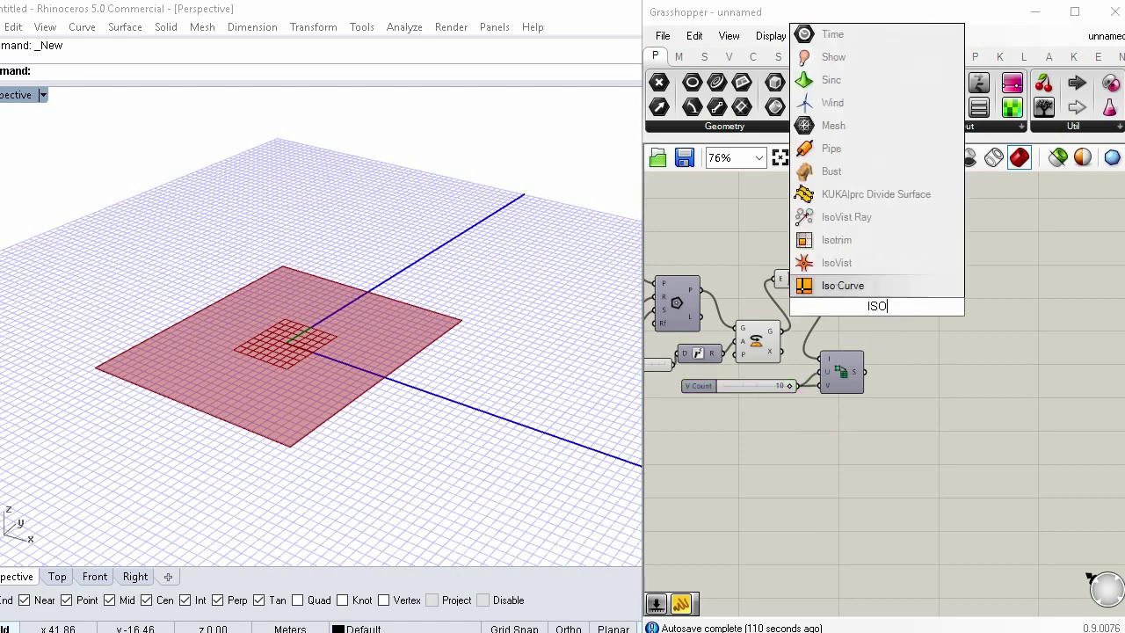
click(890, 238)
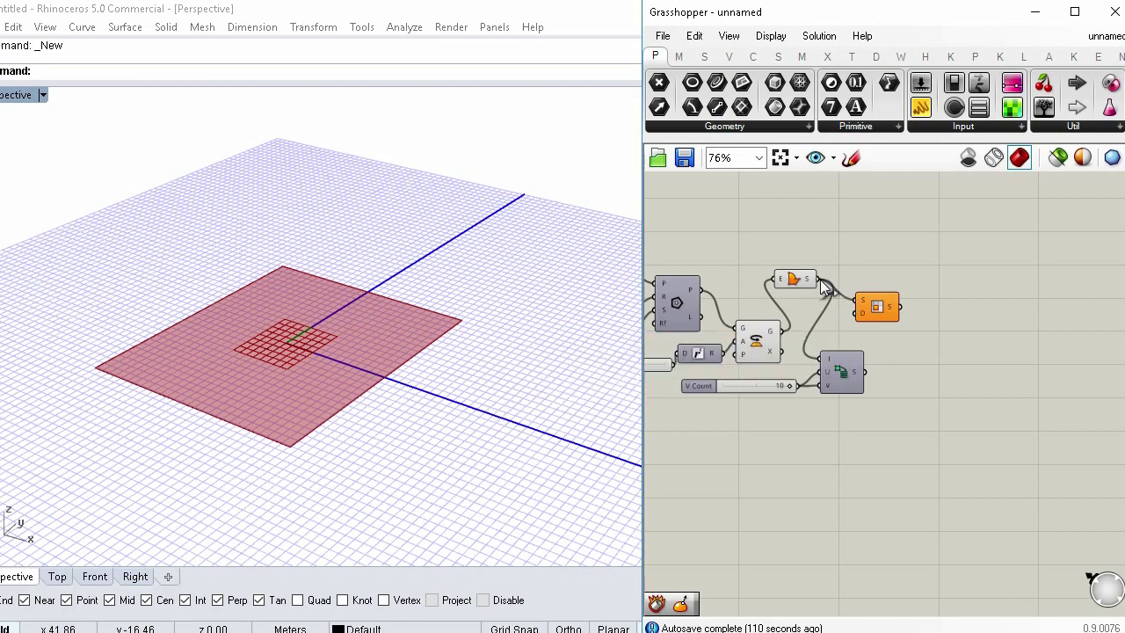
drag(856, 313, 867, 372)
drag(877, 305, 895, 304)
Step: Turn off the preview of the Rotate, Boundary Surfaces and Divide Domain² components, then deselect them
drag(834, 430, 754, 263)
middle_click(754, 264)
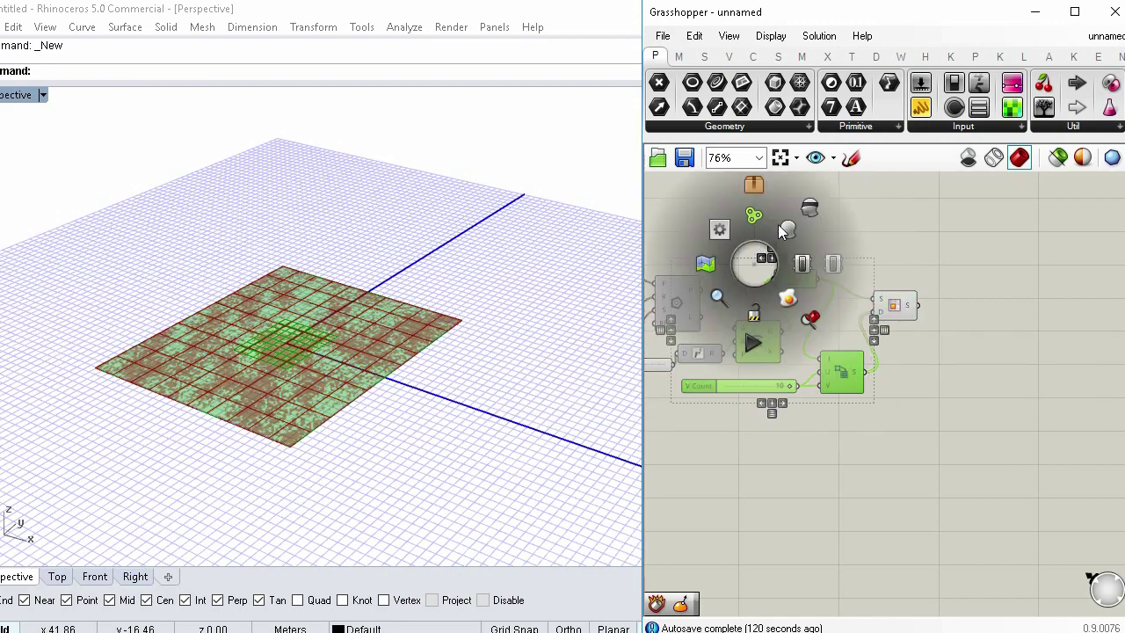
click(808, 207)
right_drag(855, 261, 806, 259)
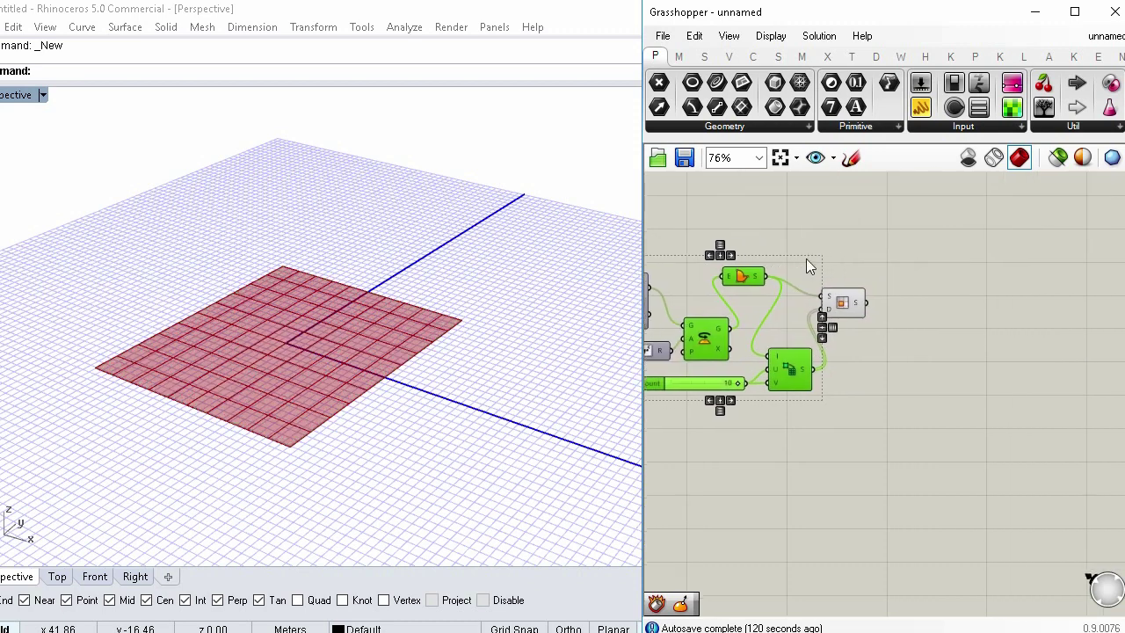
click(822, 384)
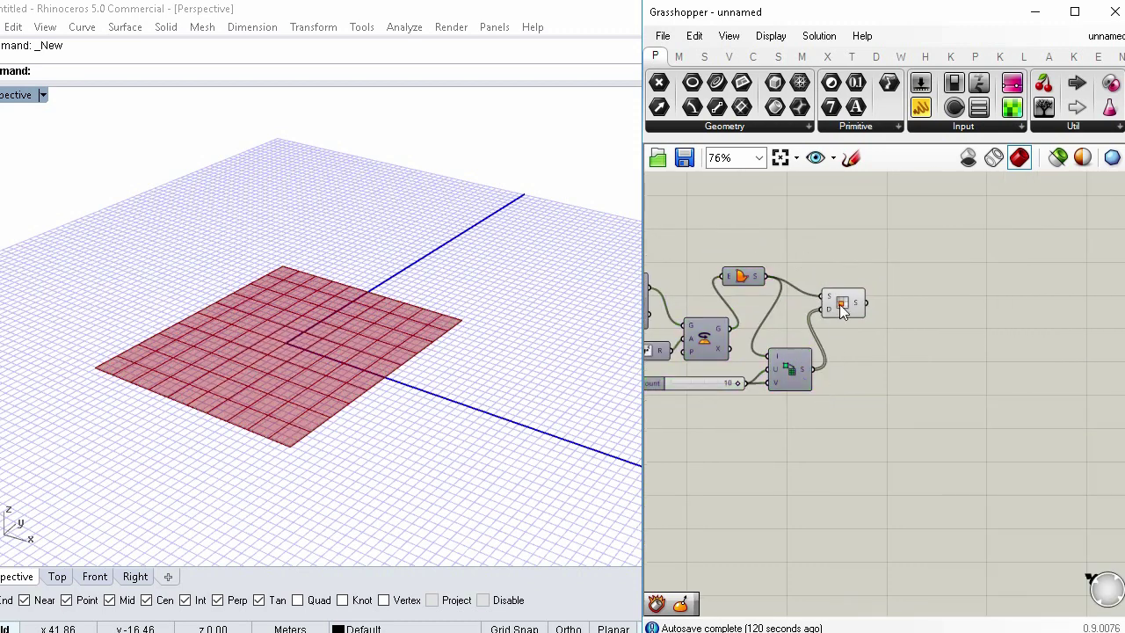
Step: Add a Move component below Isotrim and connect the subdivided surfaces to its geometry input
double_click(844, 365)
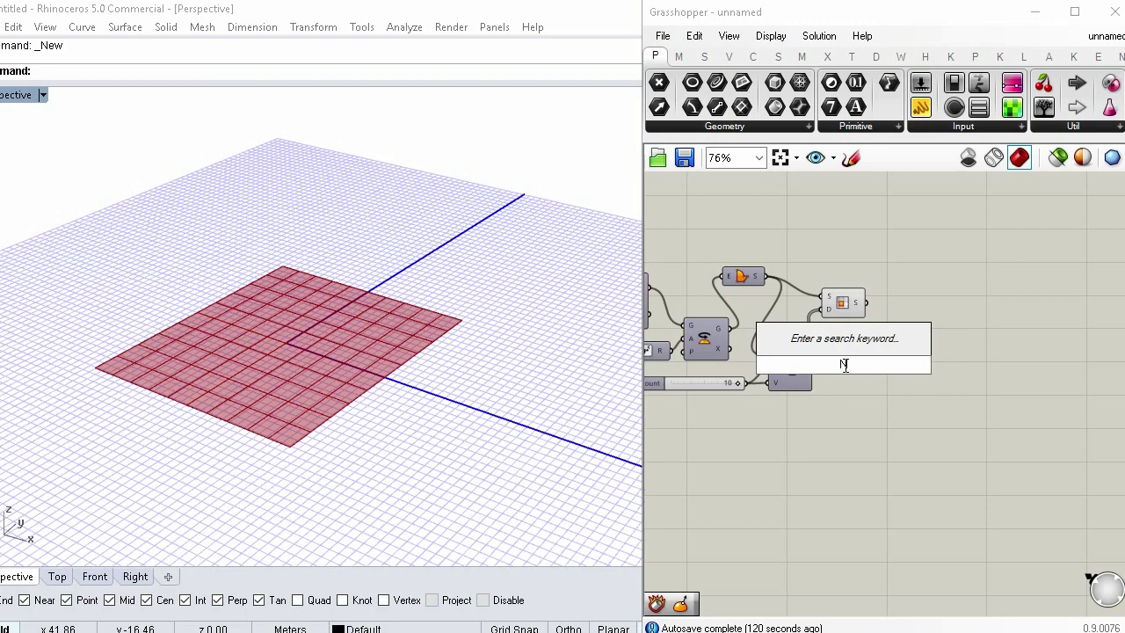
text(Mo)
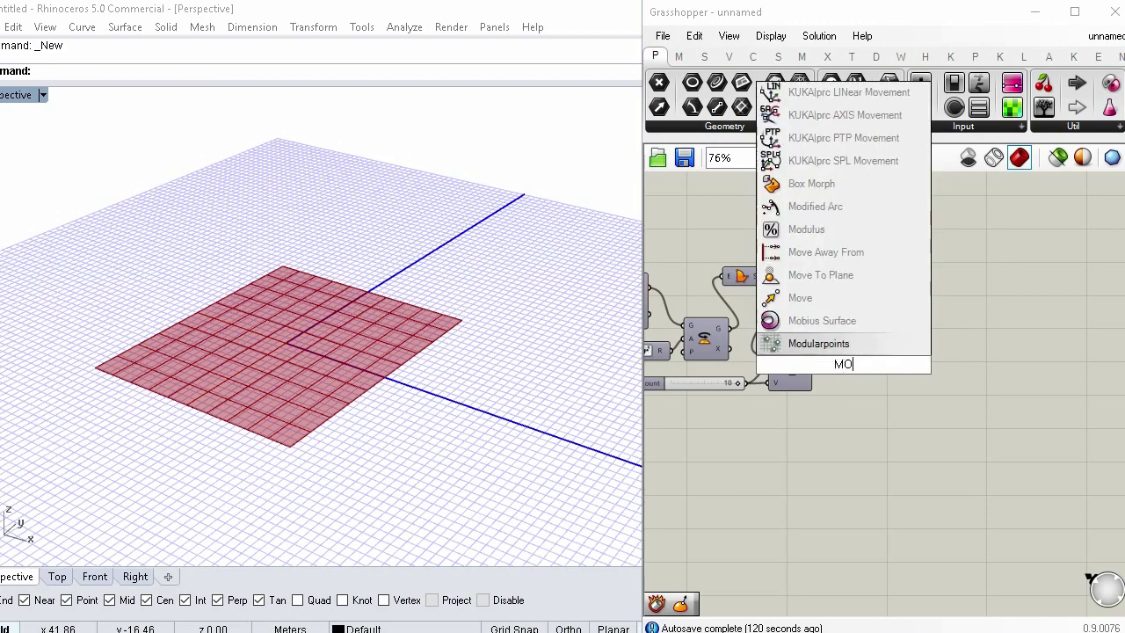
click(842, 299)
drag(850, 367, 870, 308)
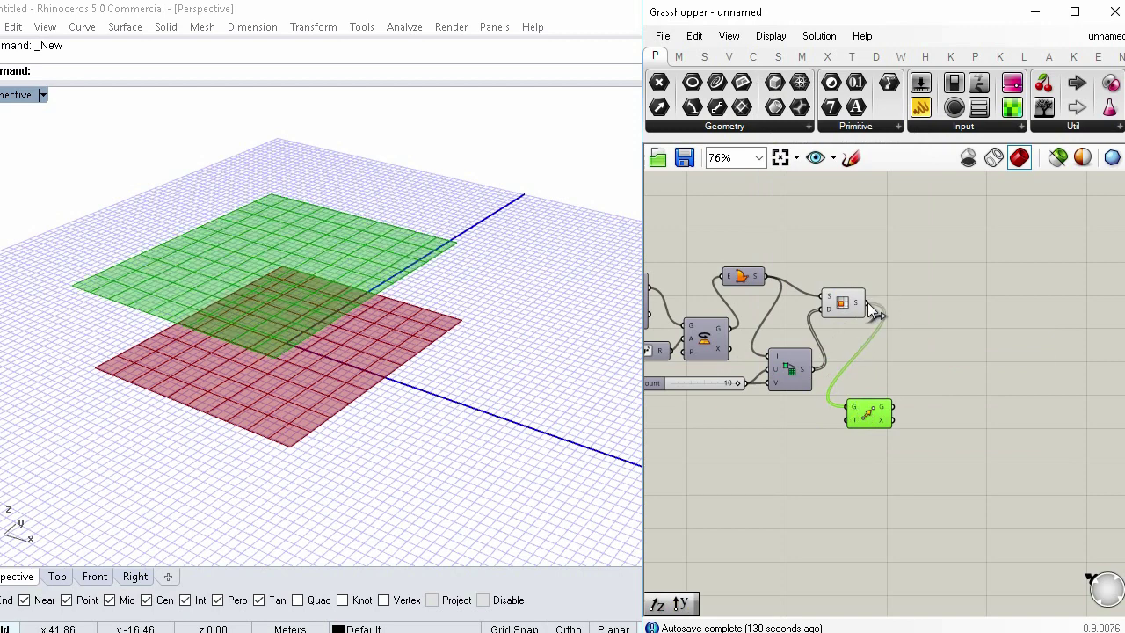
Step: Graft the Isotrim surface output and shift the Move component further along the canvas
right_click(857, 302)
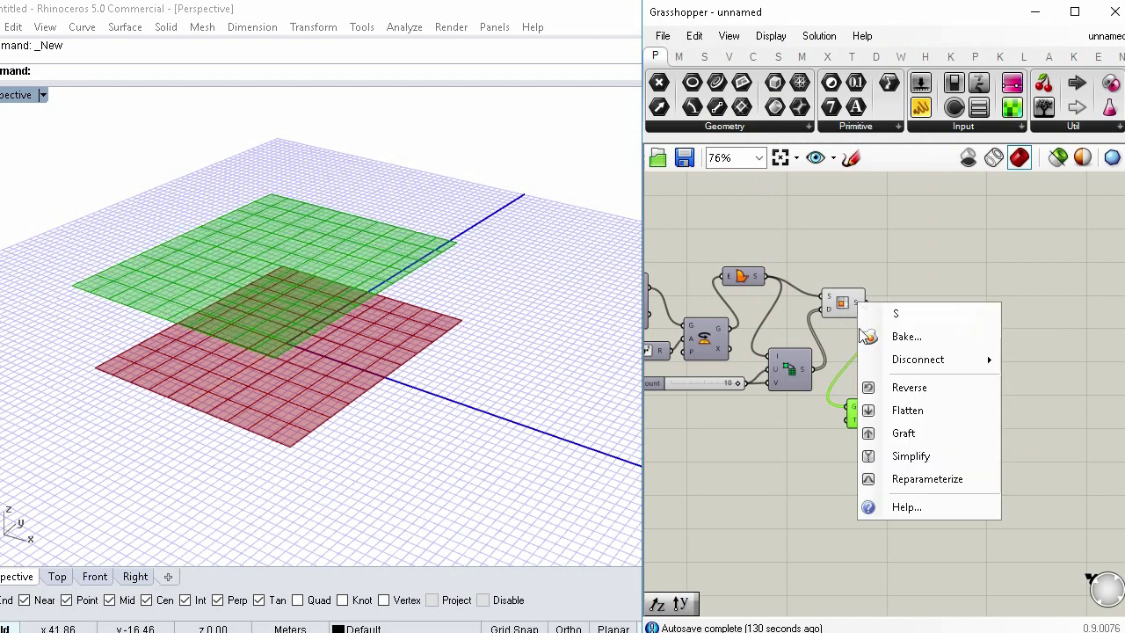
click(886, 428)
drag(872, 423, 909, 422)
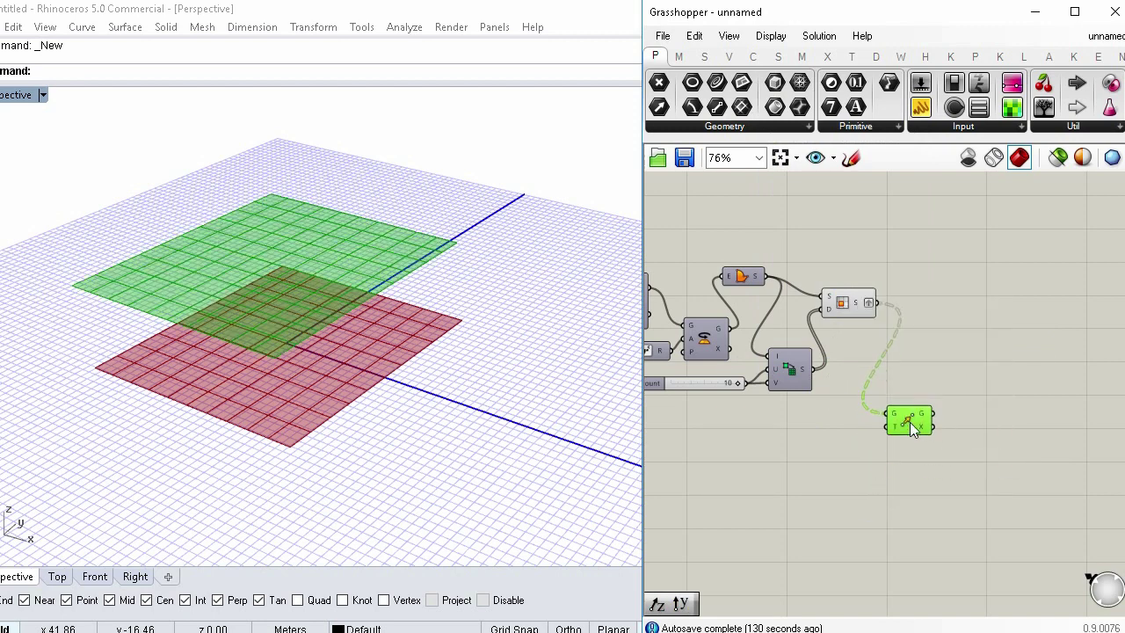
Step: Add a Unit Z vector component and wire it to the Move component's translation input
double_click(831, 447)
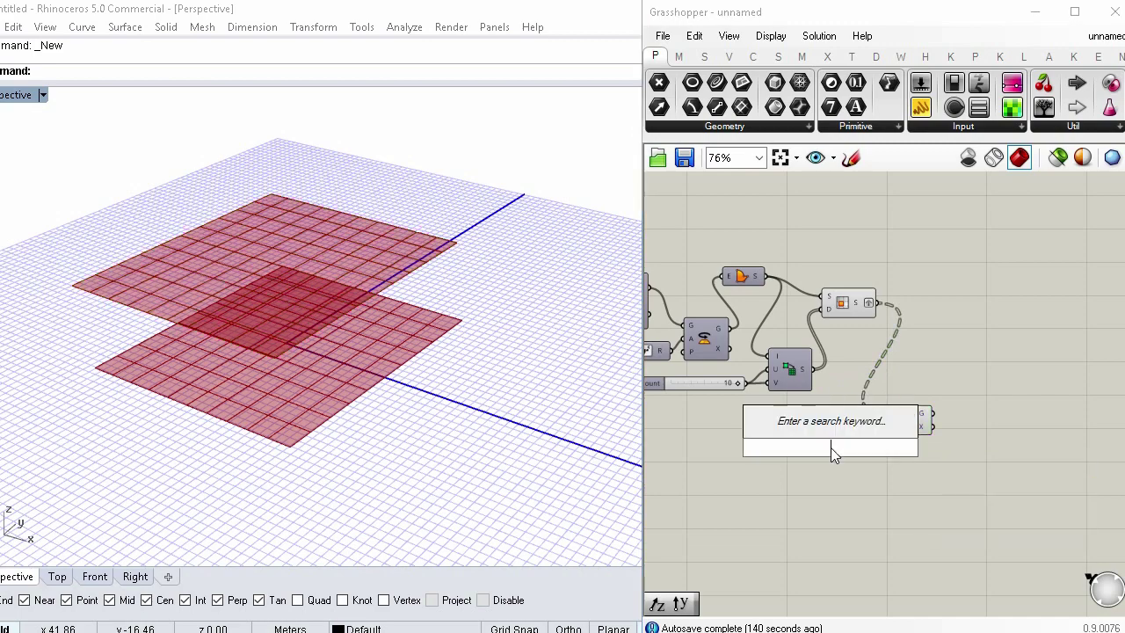
text(z)
key(Return)
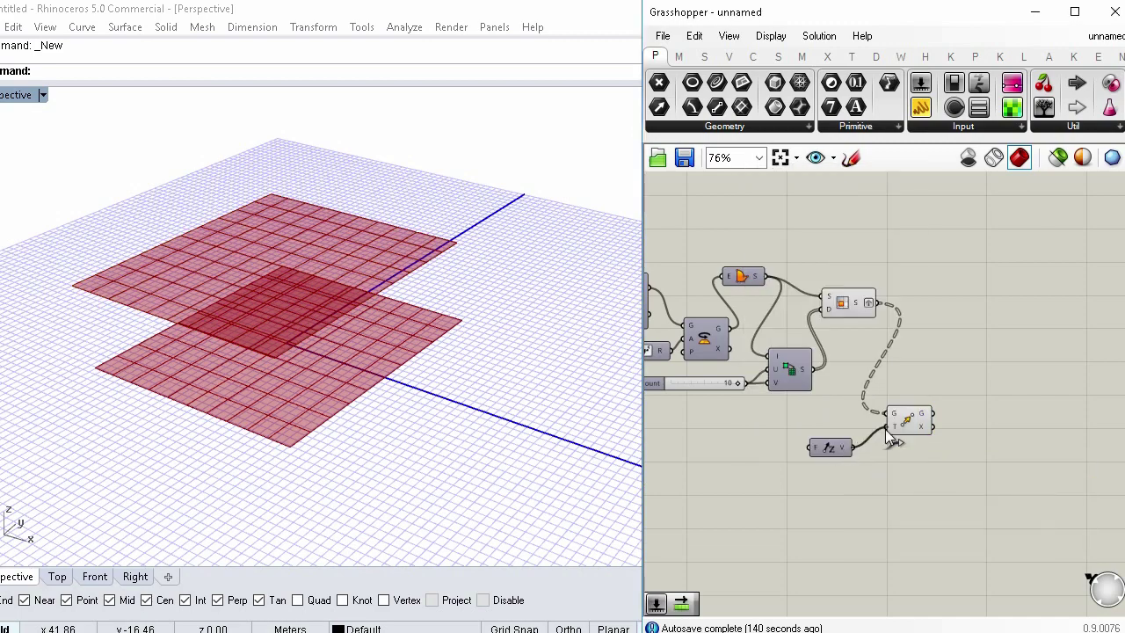
drag(886, 429, 886, 428)
drag(828, 451, 832, 451)
Step: Add a Series component and connect its output to the factor input of the Unit Z vector
right_drag(758, 475, 822, 429)
click(754, 431)
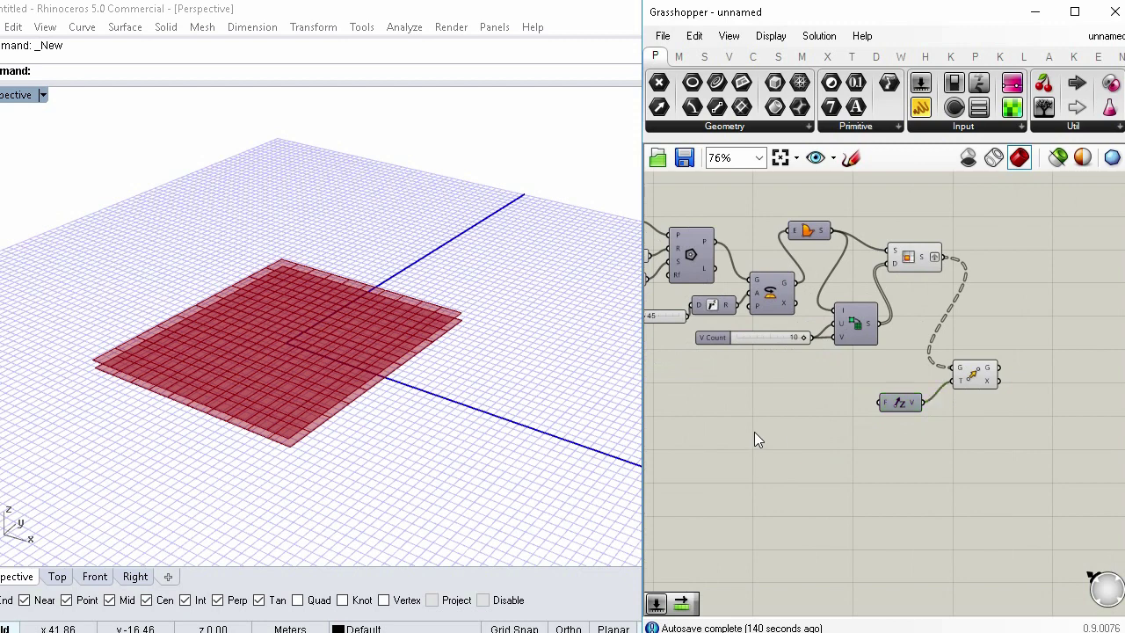
double_click(754, 431)
text(SERI)
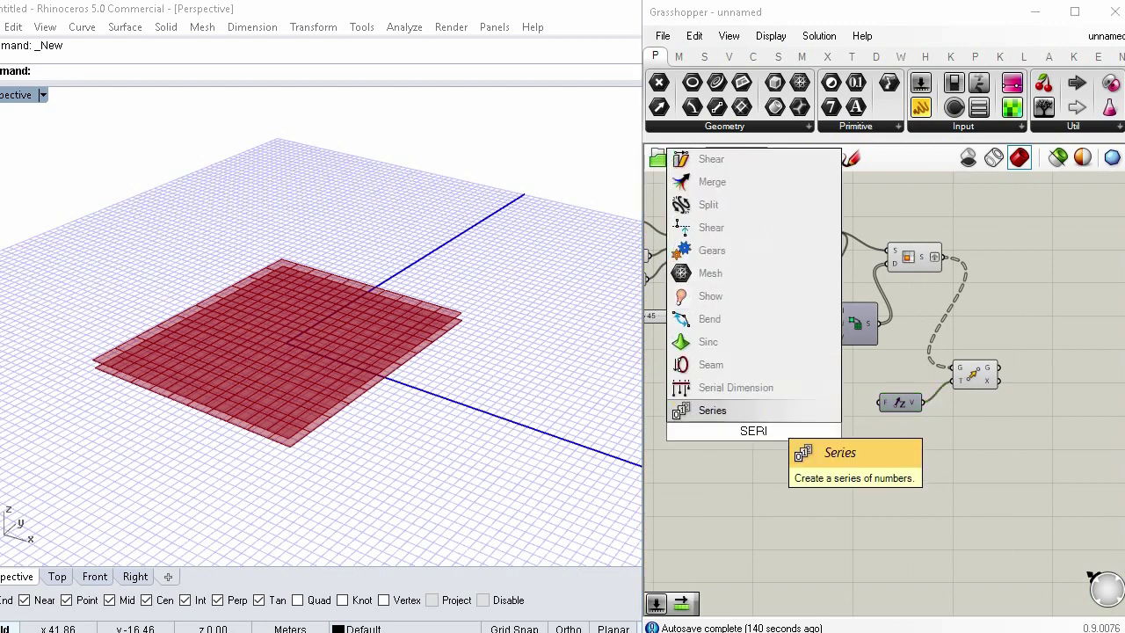
key(Return)
drag(754, 431, 851, 410)
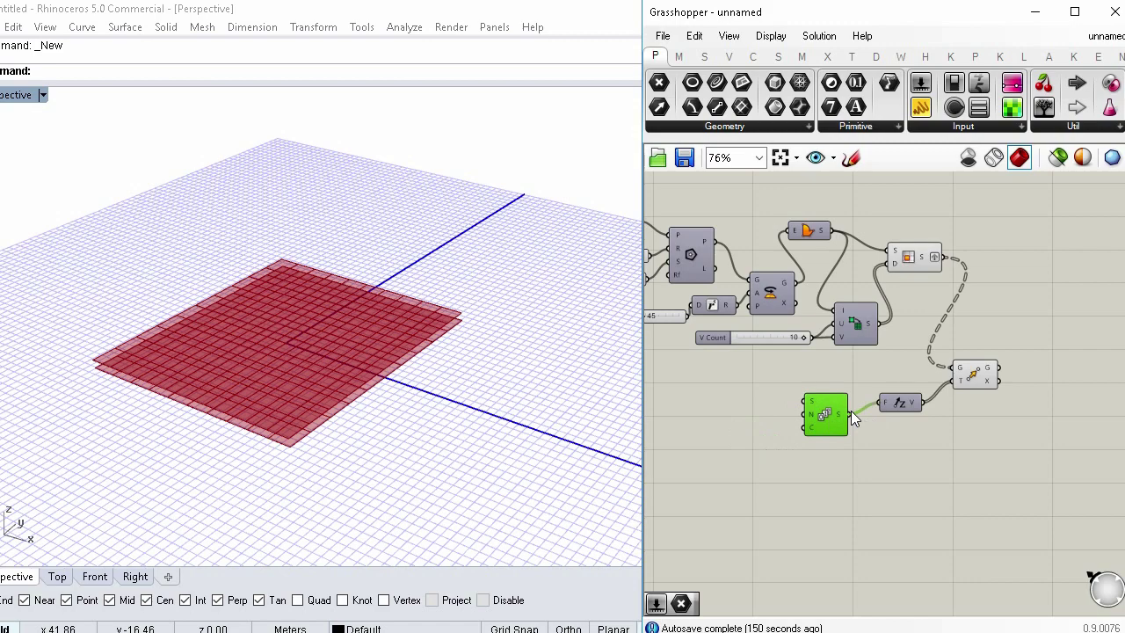
Step: Create a number slider set to 4 and wire it to the Series step input
double_click(760, 412)
text(4)
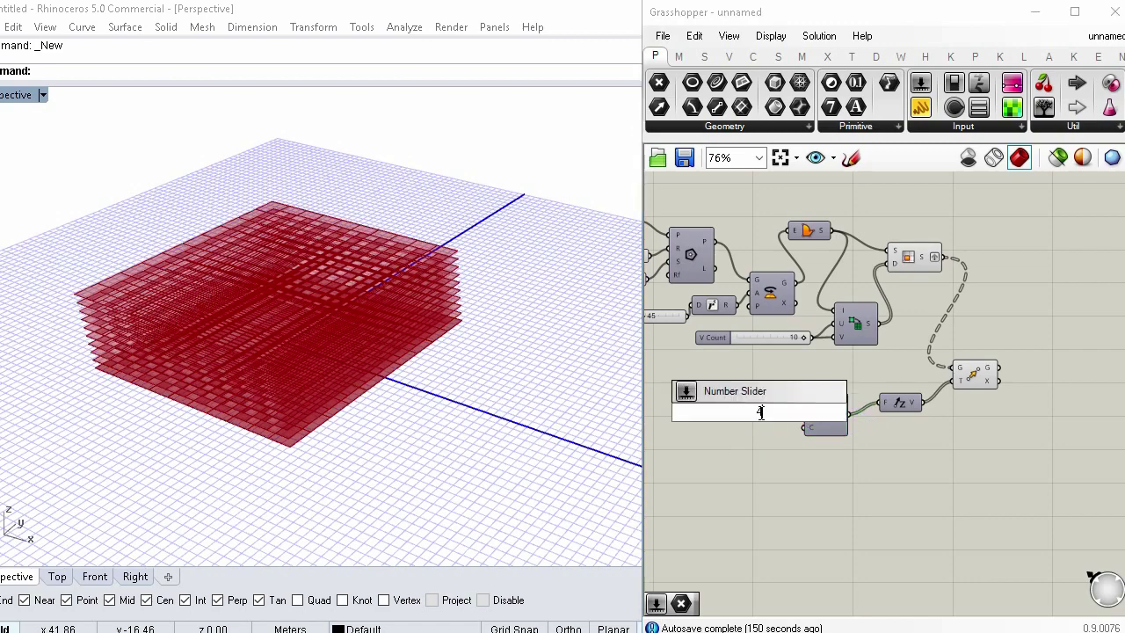
key(Return)
drag(801, 413, 770, 413)
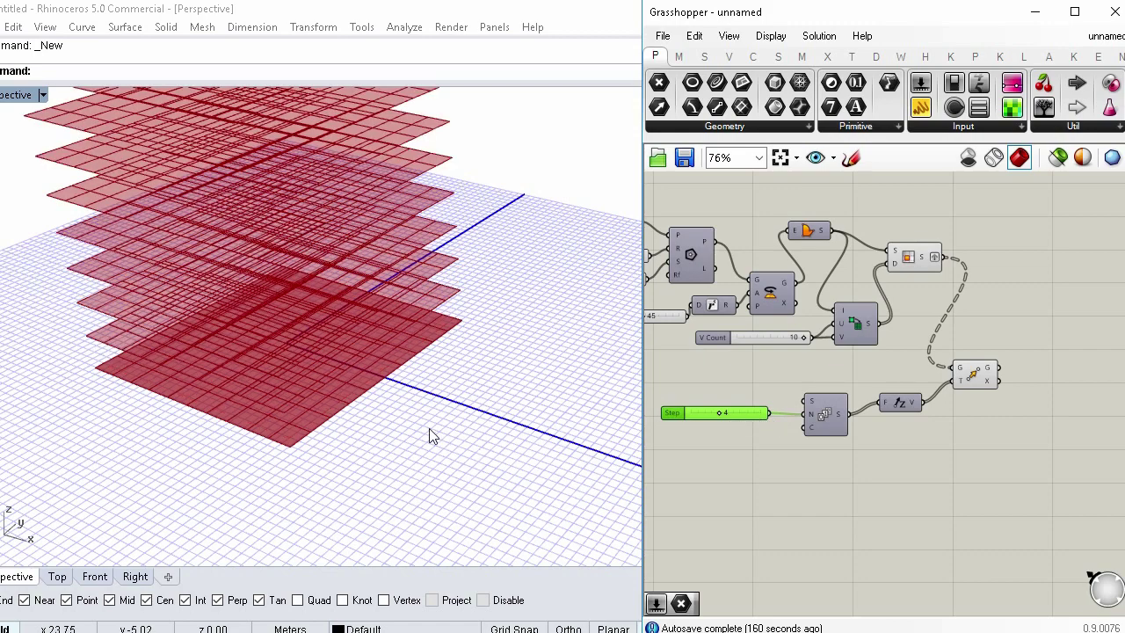
Step: Create a number slider set to 45, wire it to the Series count input and align it under the step slider
scroll(431, 422, down, 5)
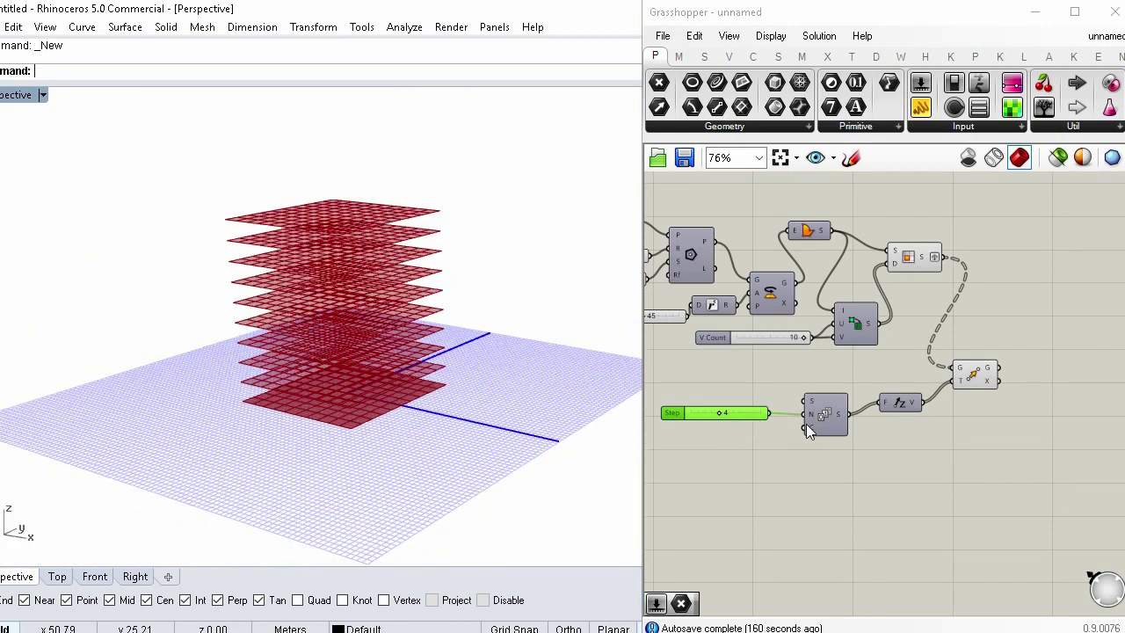
double_click(774, 439)
text(45)
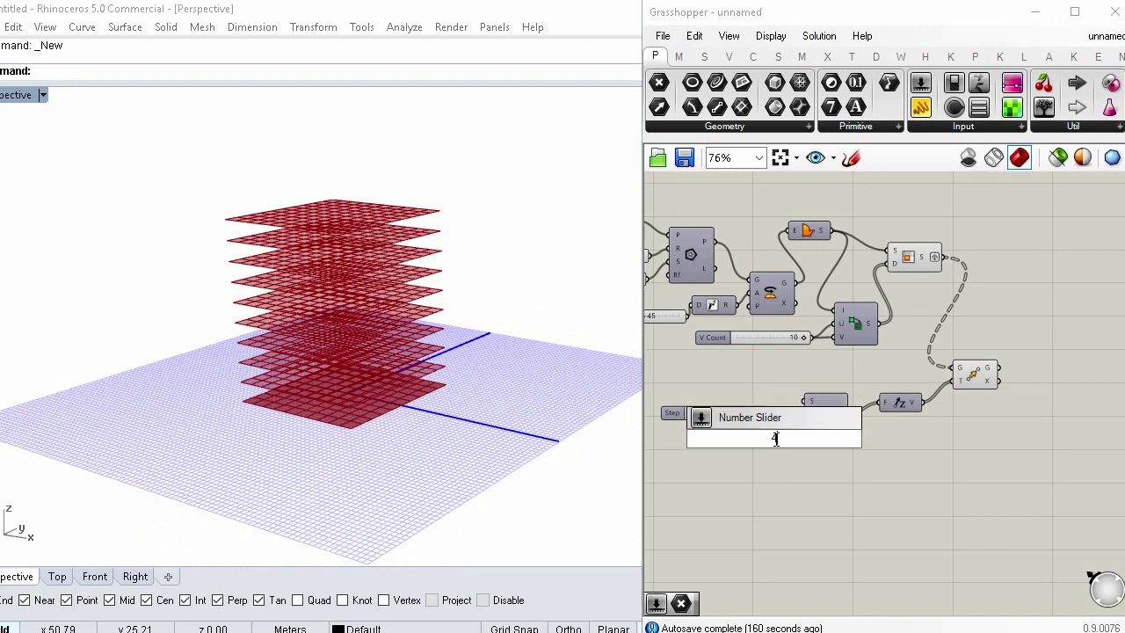
key(Return)
drag(774, 439, 735, 440)
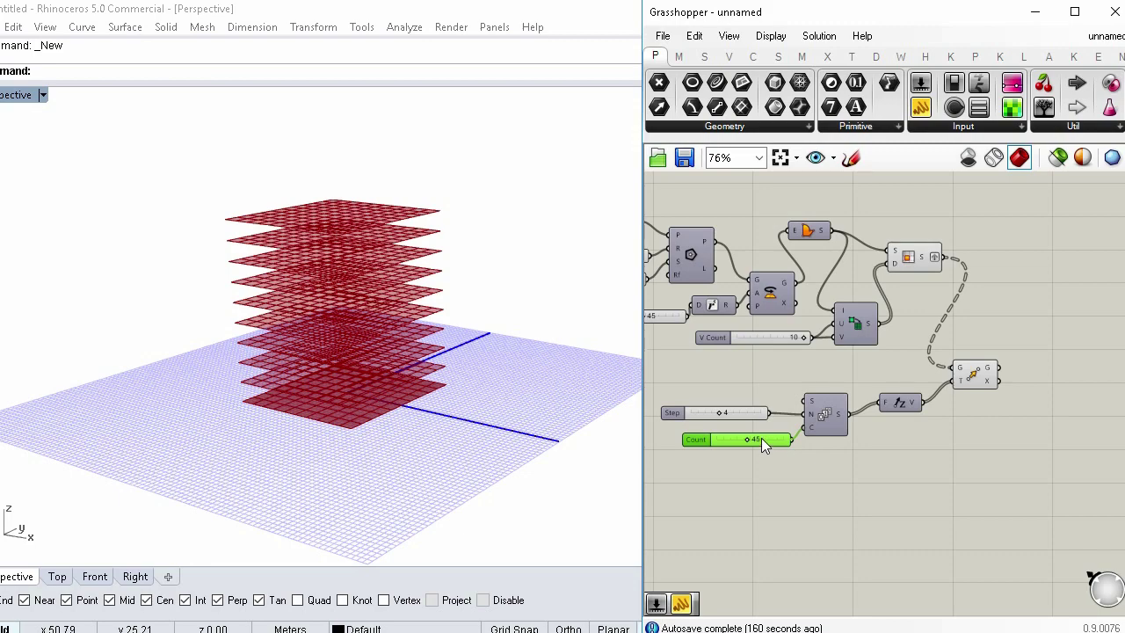
drag(762, 444, 750, 442)
shift+right_drag(515, 395, 498, 504)
scroll(495, 472, down, 3)
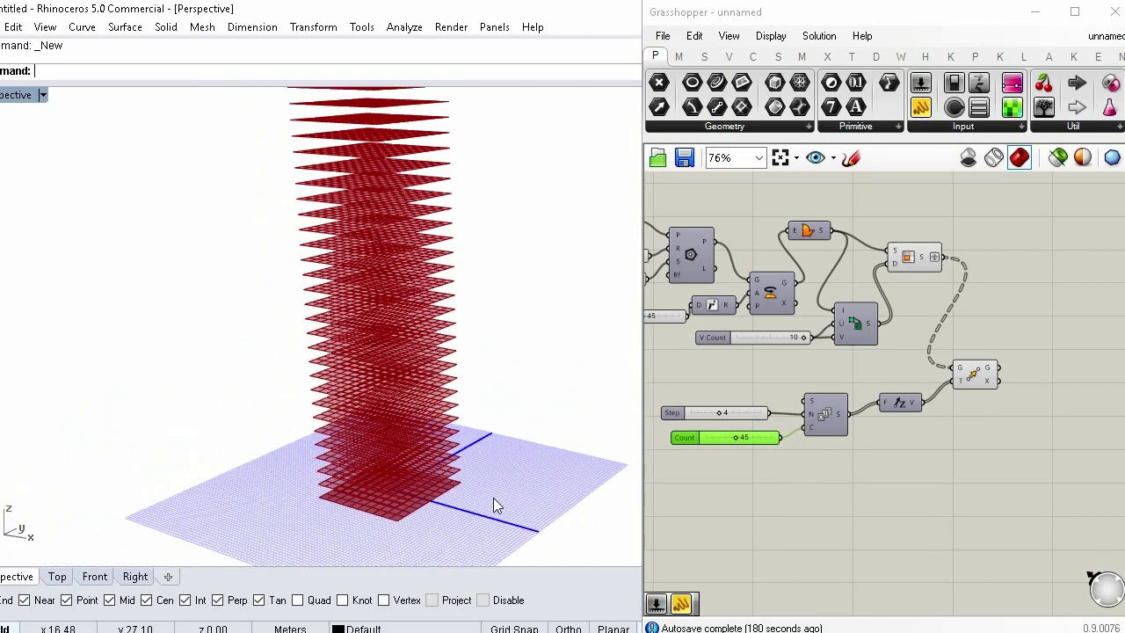
scroll(491, 475, down, 2)
scroll(492, 478, down, 2)
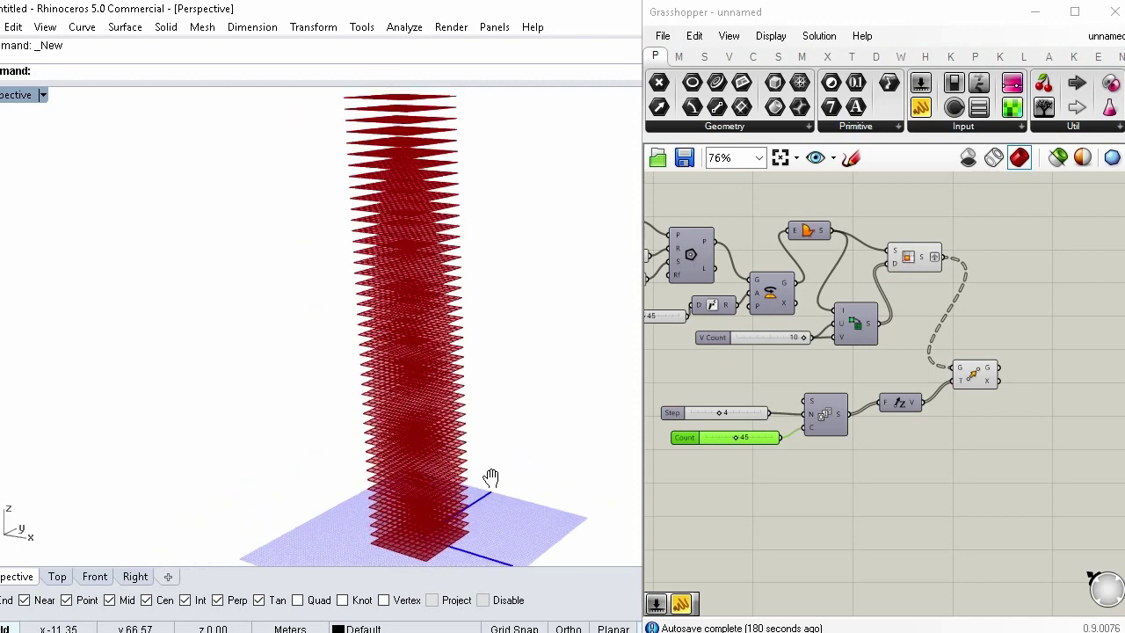
Step: Add a Center Box component to the right of the Move component
scroll(480, 454, down, 3)
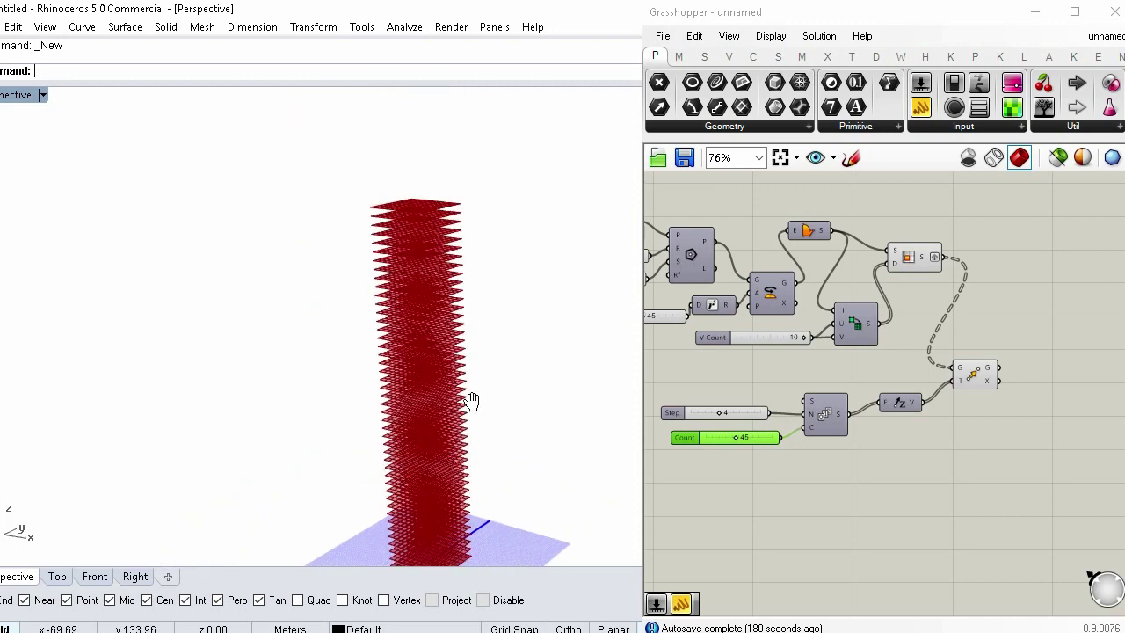
click(974, 372)
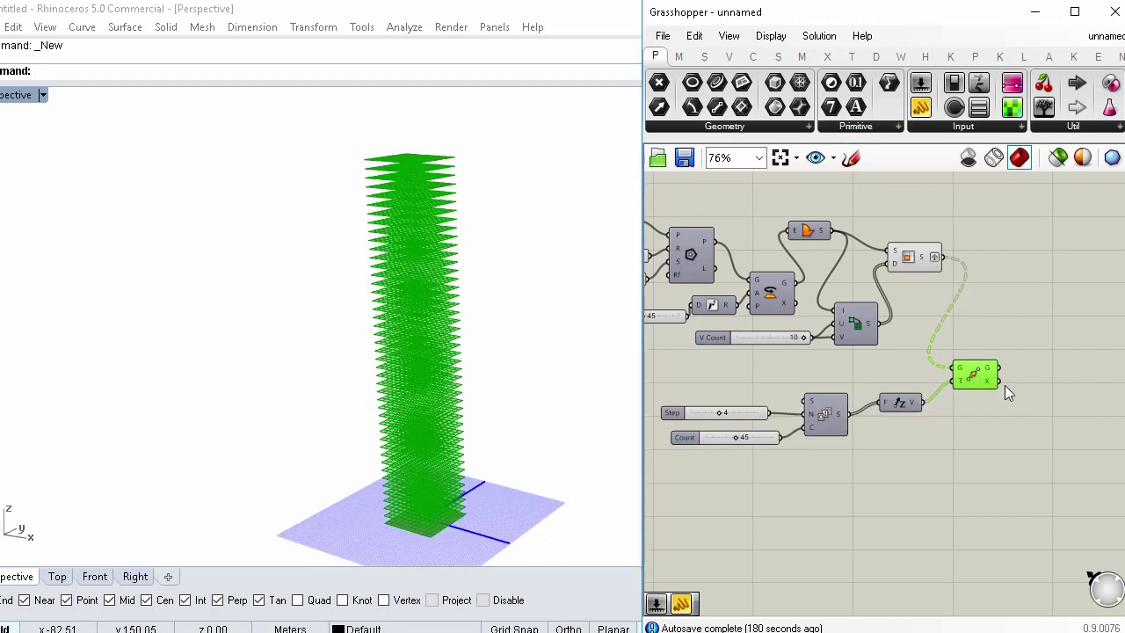
right_drag(1020, 427, 933, 399)
double_click(946, 321)
text(CENTE)
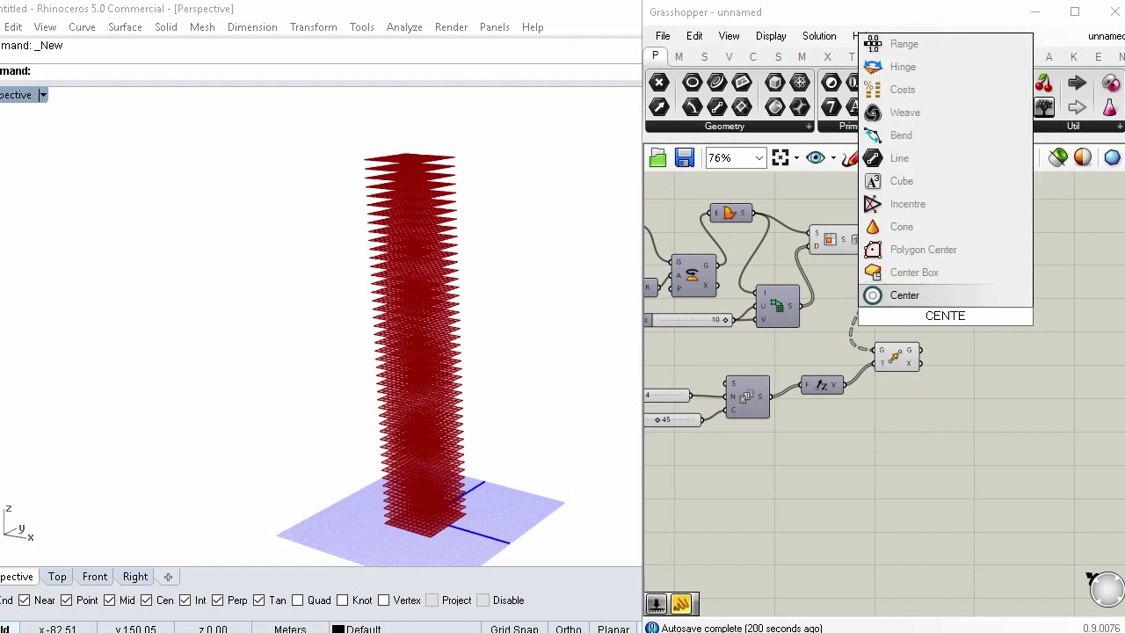
click(959, 273)
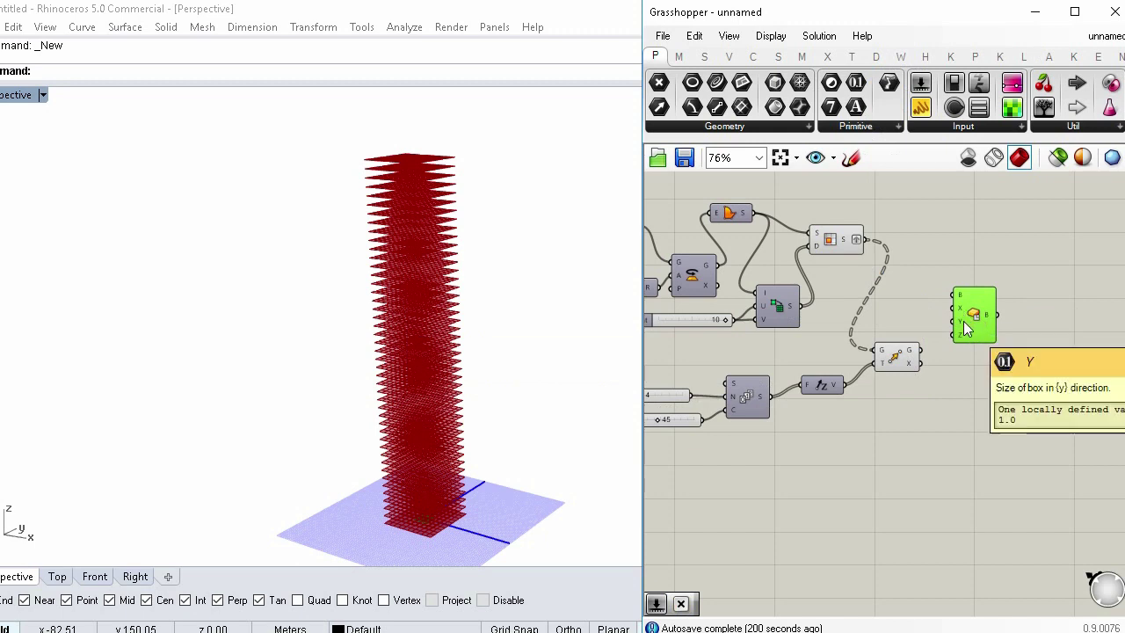
drag(967, 316, 985, 296)
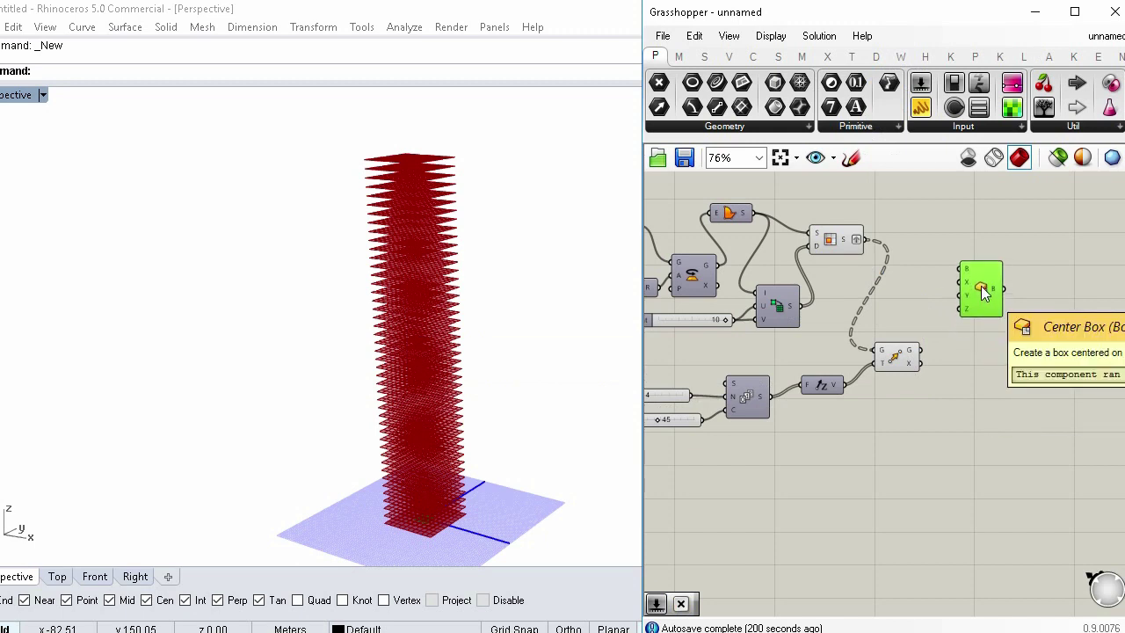
Step: Add a Division component below the Unit Z component and wire the Series step slider to its A input
double_click(883, 436)
text(div)
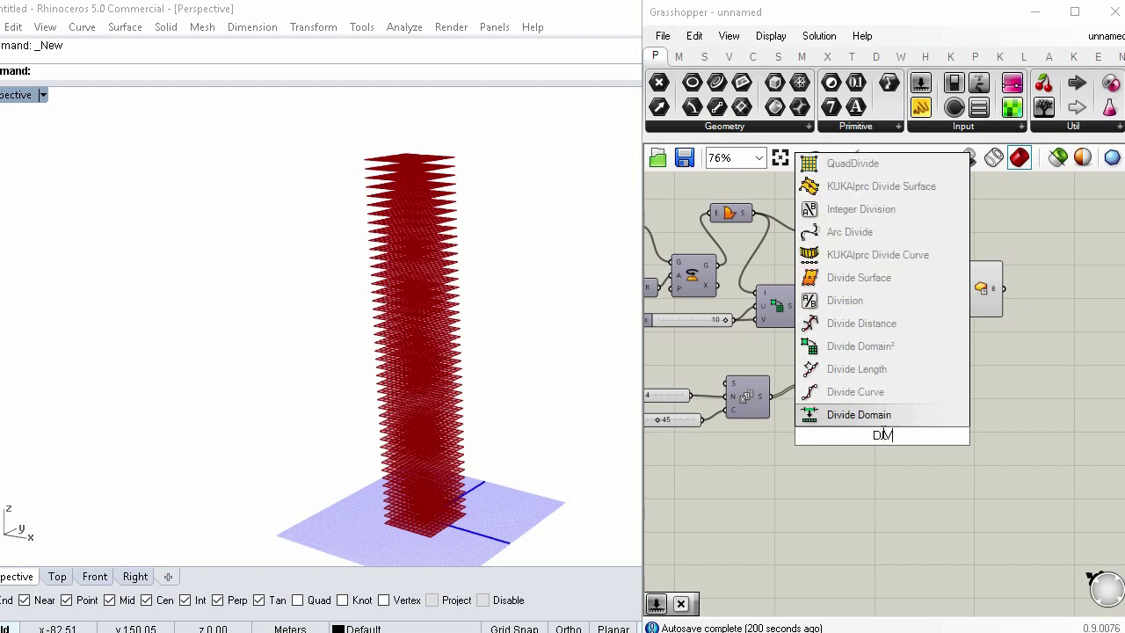
text(is)
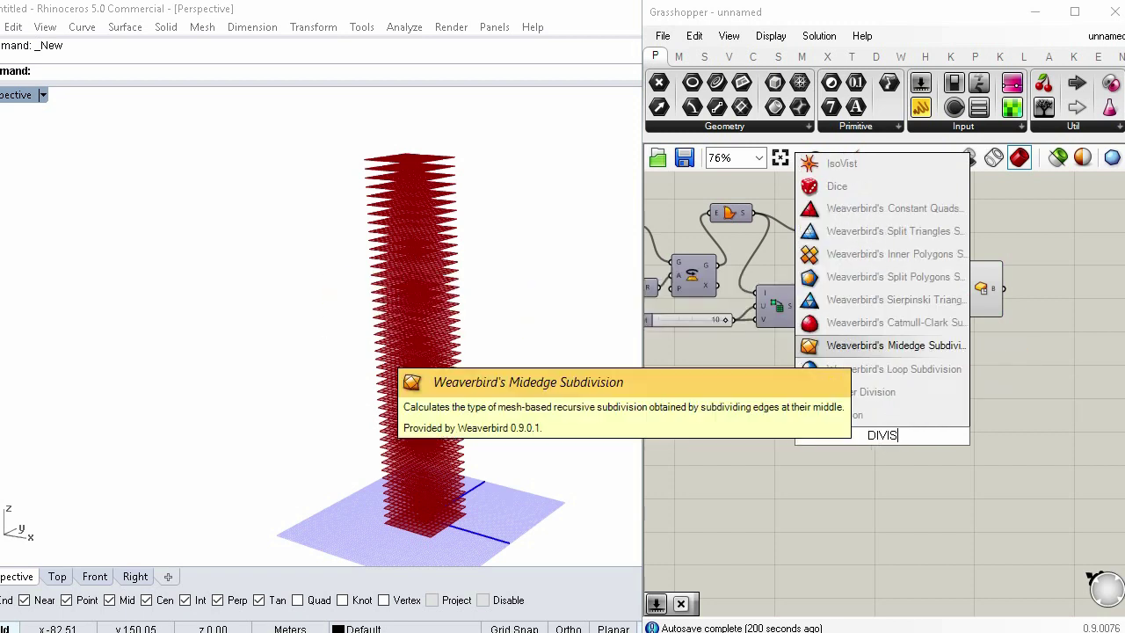
click(842, 425)
right_drag(741, 420, 783, 405)
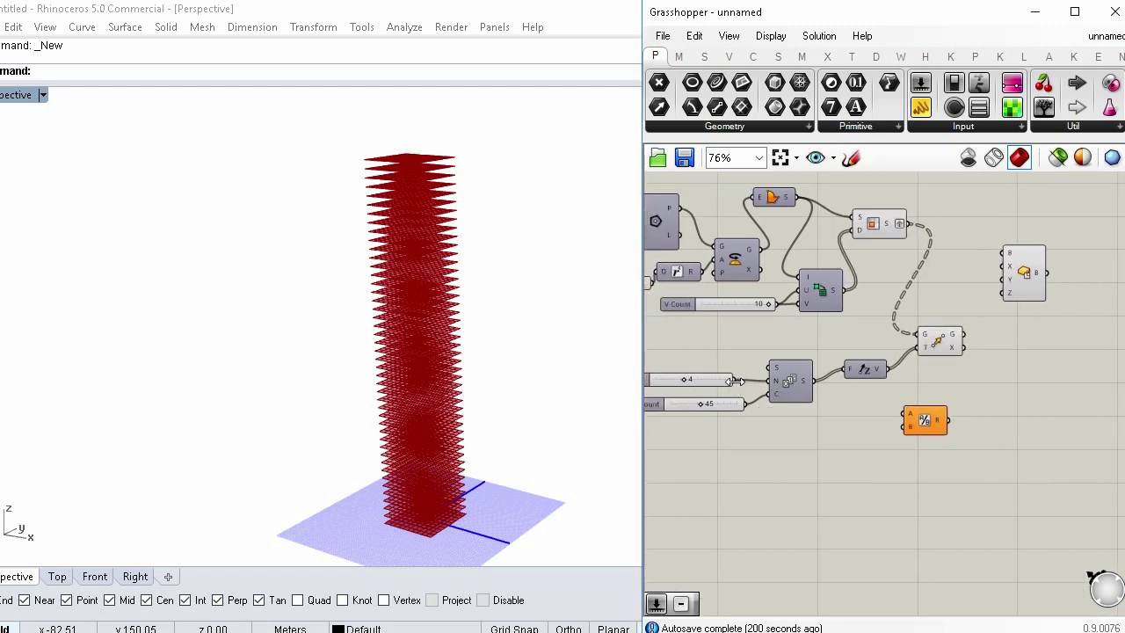
drag(735, 382, 846, 451)
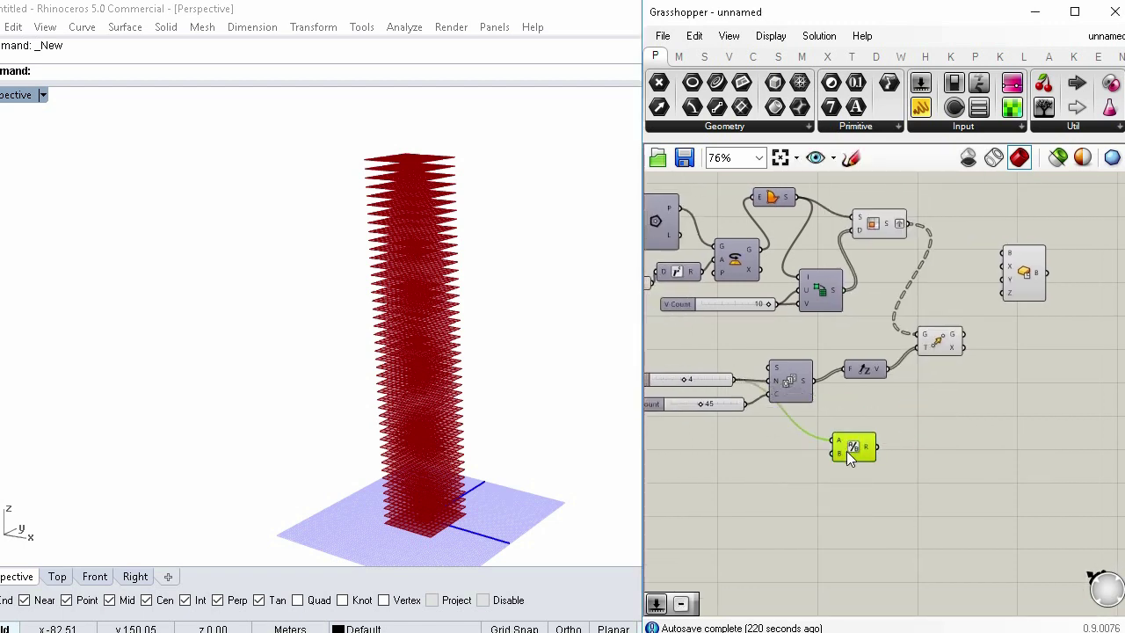
Step: Create a number slider set to 2 and wire it to the Division component's B input
click(757, 470)
double_click(757, 470)
text(2)
key(Return)
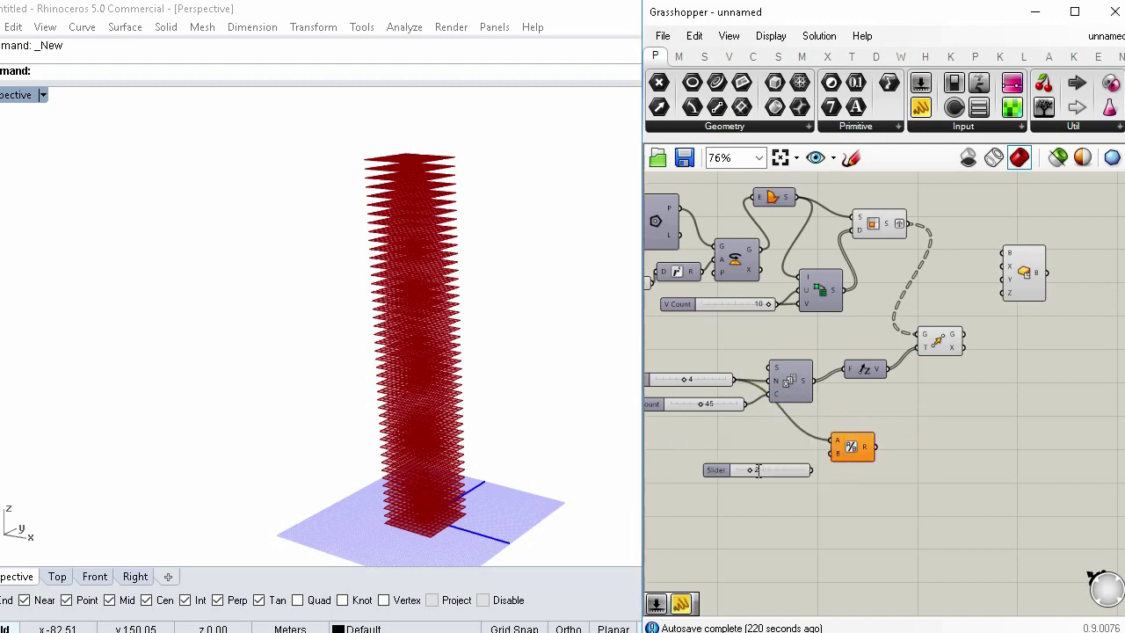
drag(832, 455, 800, 458)
Step: Show the Division result in a panel and wire that result to the Center Box Z input
drag(923, 119, 927, 460)
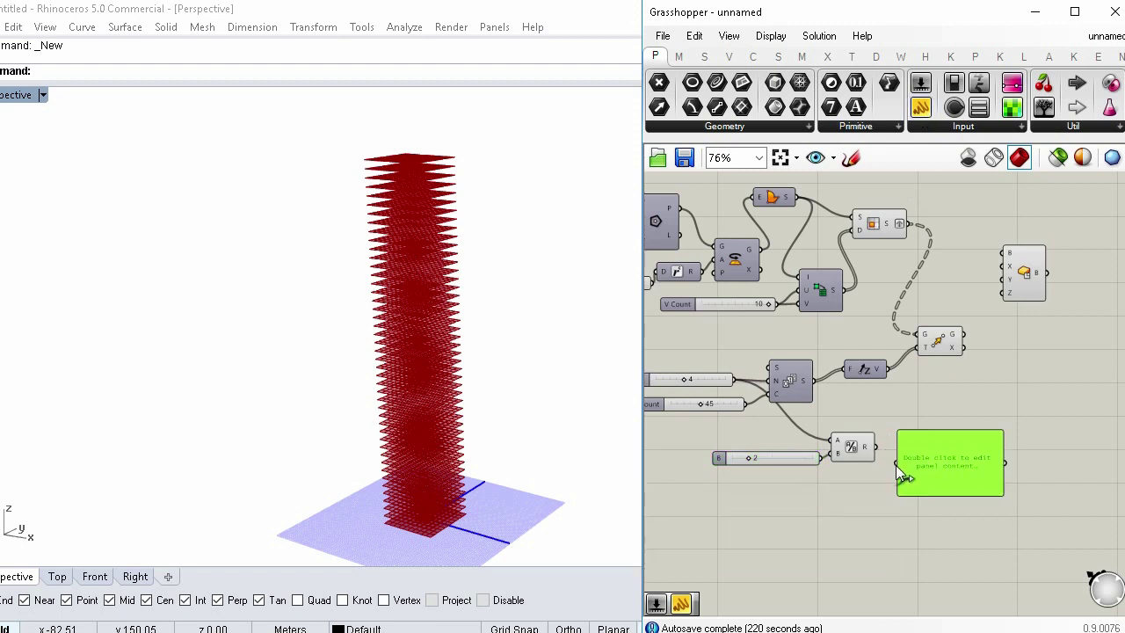
drag(896, 465, 1019, 293)
click(938, 339)
click(1044, 307)
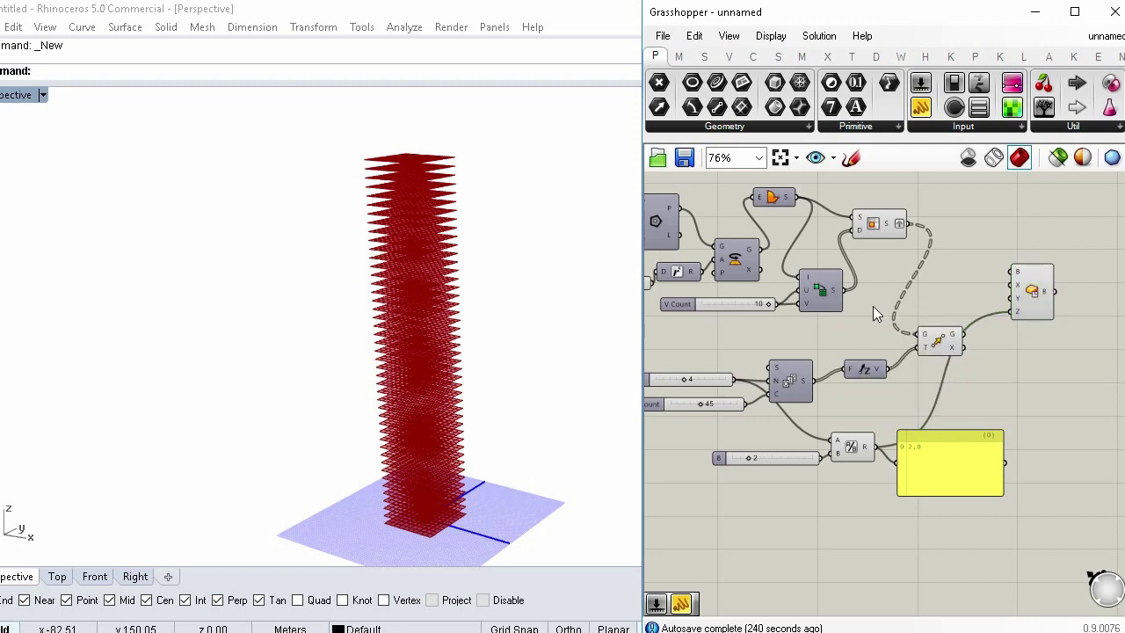
Step: Add a List Item component fed by the Divide Domain² segments and display its output in a panel
double_click(873, 306)
text(LisT ITEM)
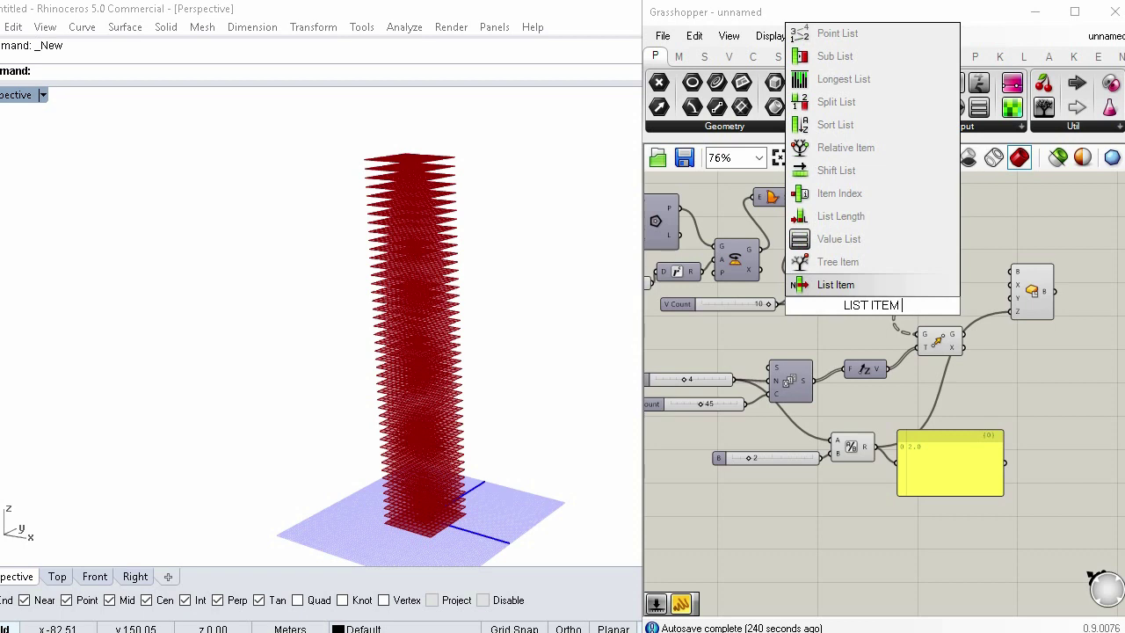
click(879, 285)
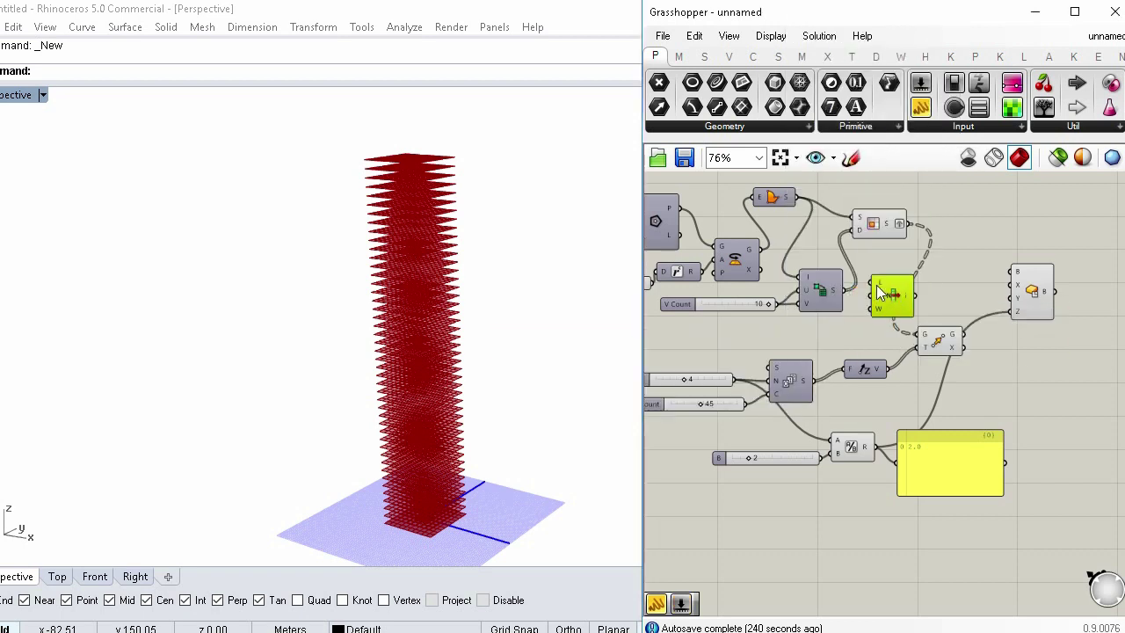
drag(871, 294, 893, 301)
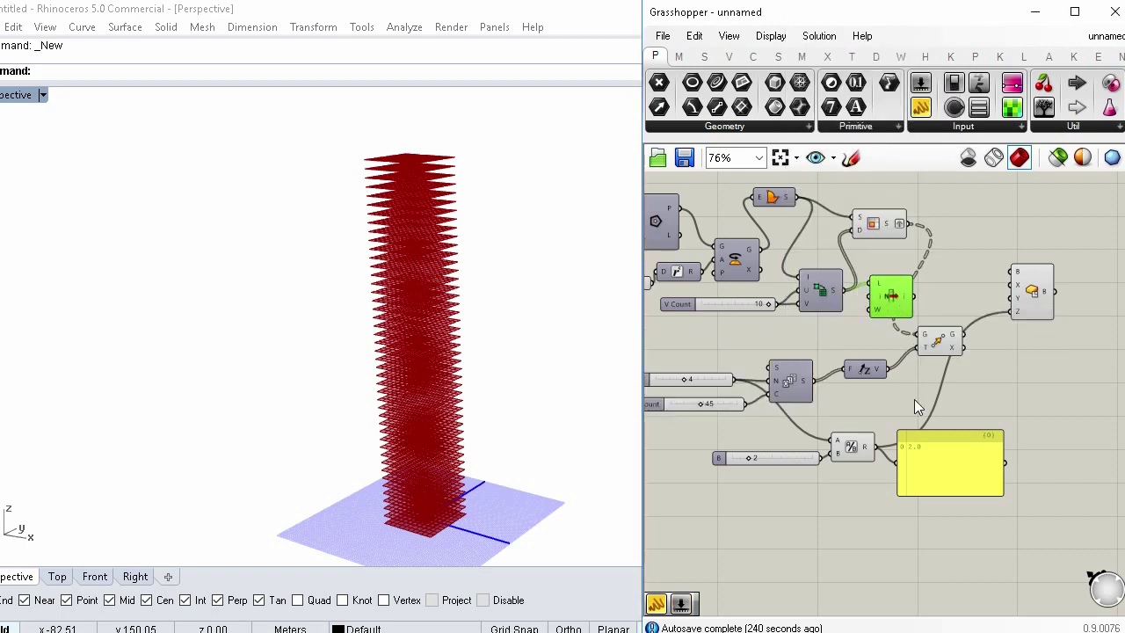
drag(922, 106, 927, 232)
right_drag(1037, 298, 967, 280)
drag(965, 278, 969, 298)
Step: Add a Deconstruct Domain² component fed by the List Item output and show its U domain in the panel
scroll(917, 297, up, 2)
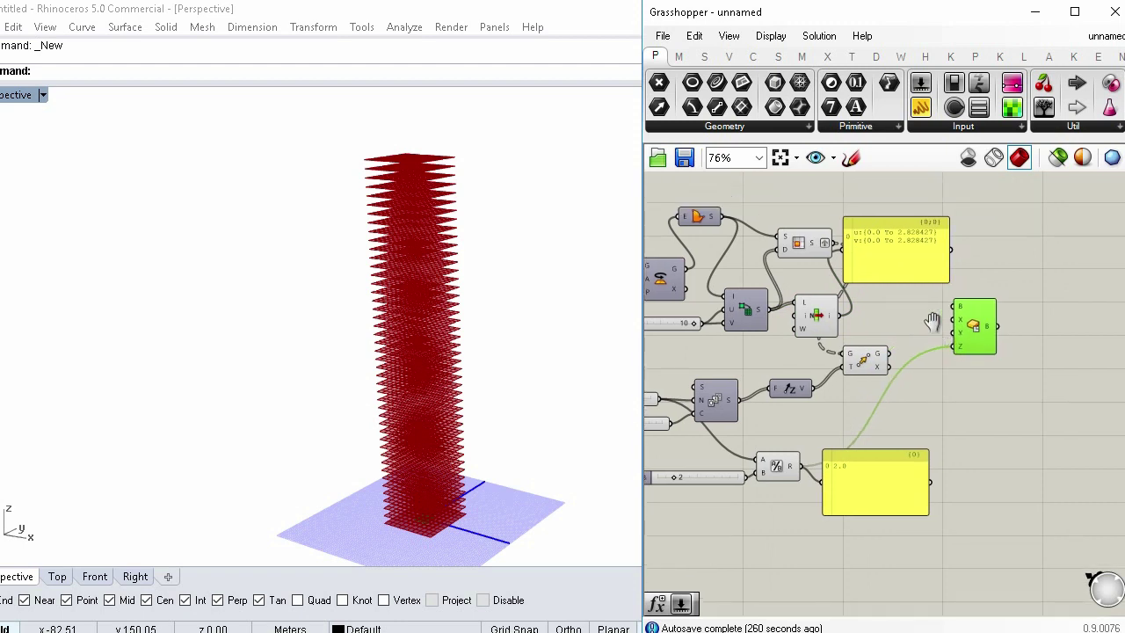
double_click(879, 301)
text(DEC)
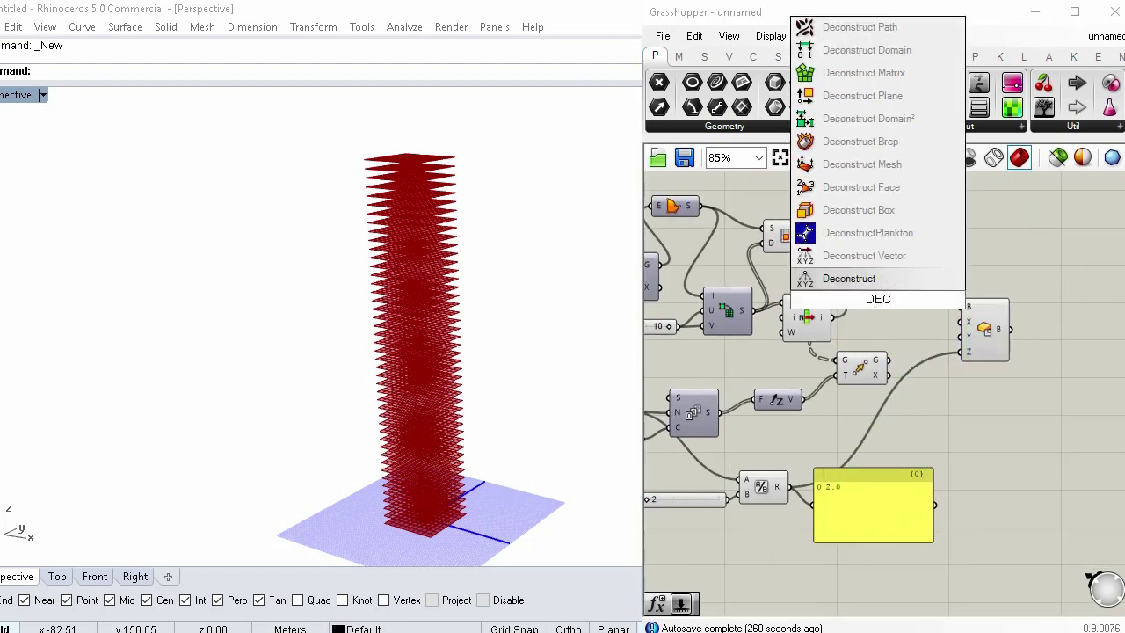
click(889, 124)
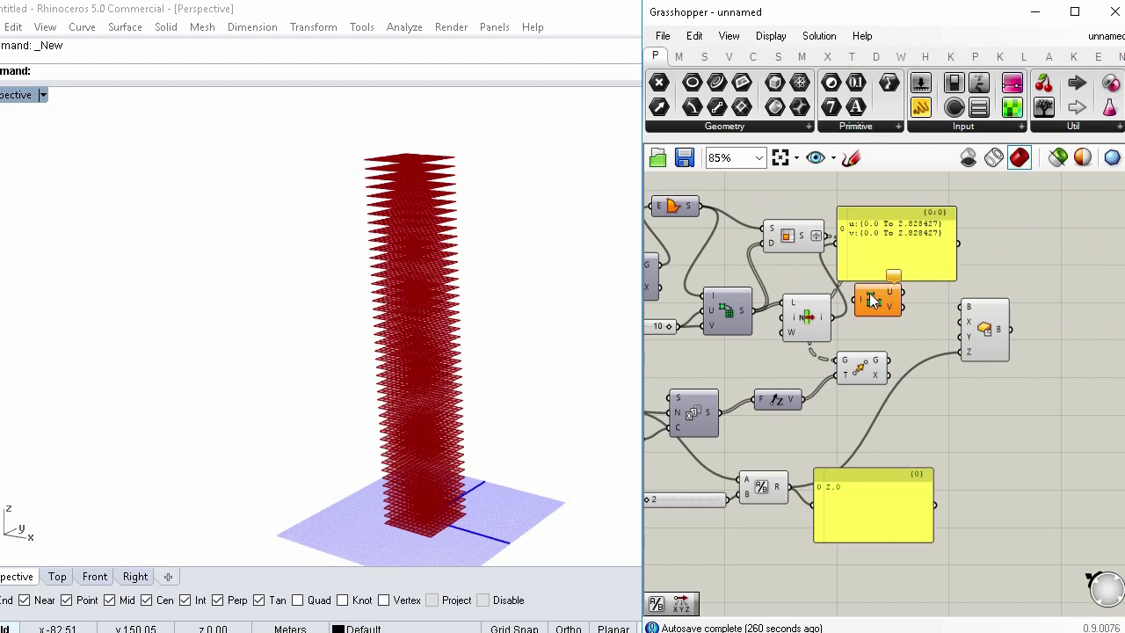
drag(855, 301, 835, 318)
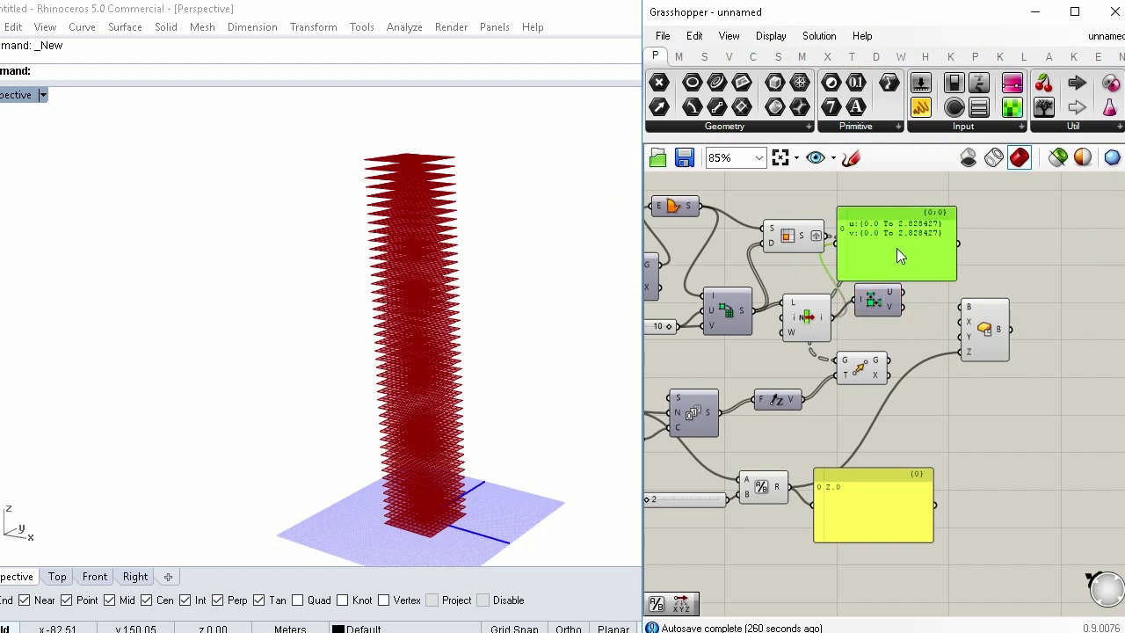
drag(897, 248, 911, 228)
drag(890, 291, 890, 228)
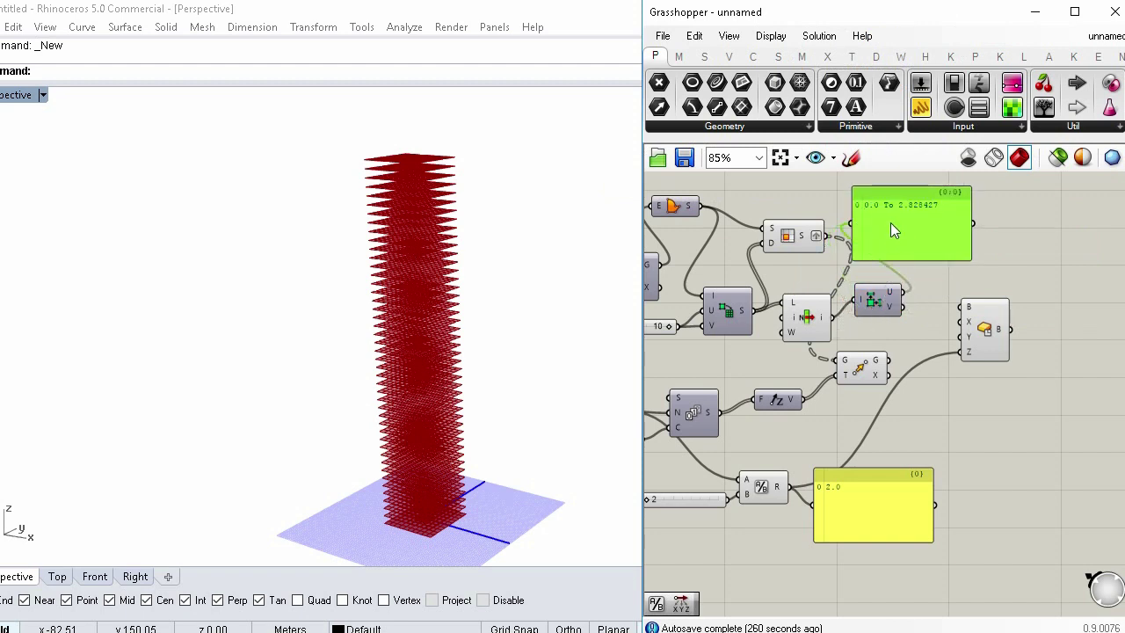
Step: Add a Divide Domain component and wire the deconstructed U domain to its domain input
double_click(929, 286)
text(DIV)
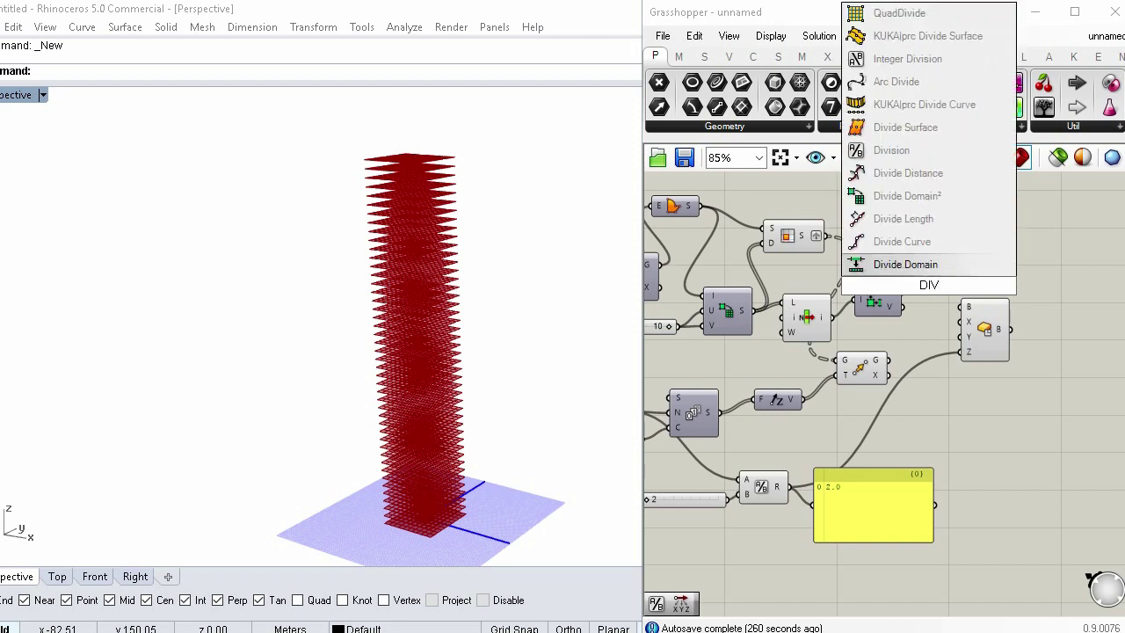
key(Return)
mouse_move(925, 283)
mouse_down()
mouse_move(946, 278)
mouse_move(923, 287)
mouse_move(938, 289)
mouse_up()
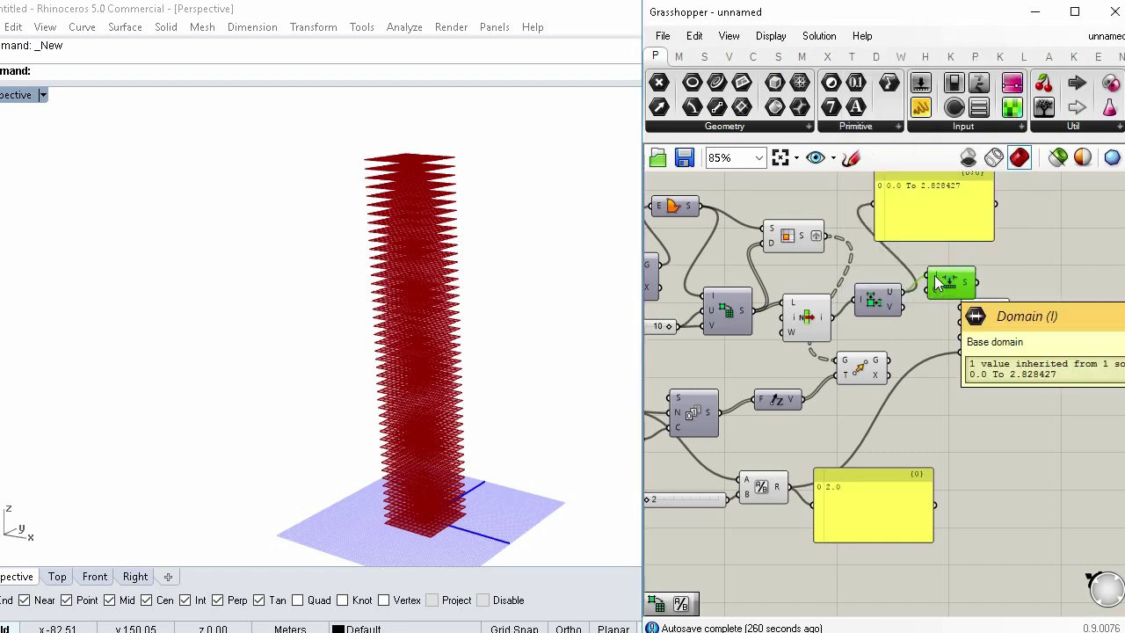
Step: Create a slider set to 2 for the Divide Domain count and show the divided segments in the panel
double_click(884, 337)
text(2)
key(Return)
drag(923, 343, 872, 204)
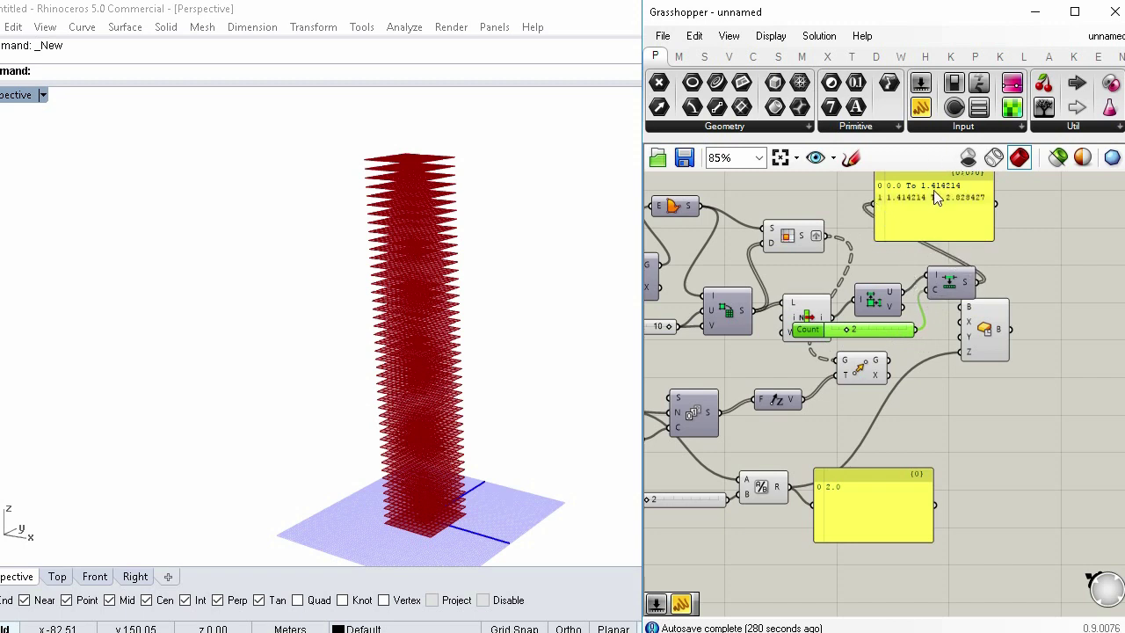
Step: Wire the Divide Domain segments to the Center Box X and Y inputs and space the components apart
drag(984, 333, 1013, 334)
mouse_move(980, 282)
mouse_down()
mouse_move(971, 327)
mouse_move(990, 350)
mouse_move(977, 282)
mouse_up()
drag(1008, 326, 1034, 332)
drag(955, 287, 959, 310)
drag(946, 210, 957, 211)
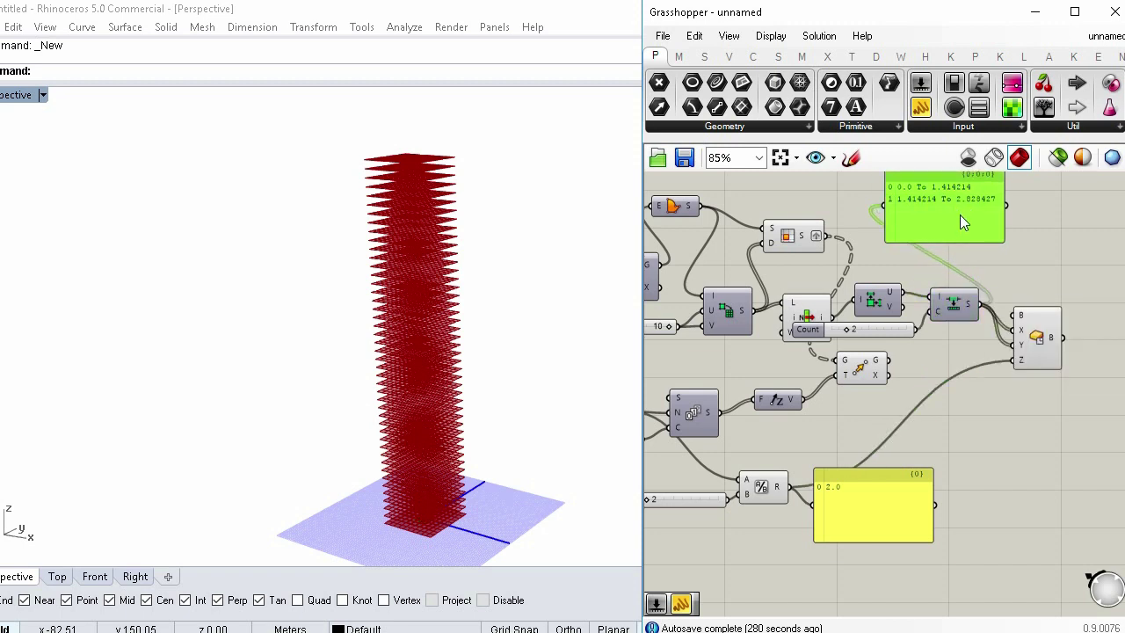
Step: Delete the panel reading the divided segments, then reposition the Center Box and place the Move component beside the subsurface component
drag(1002, 241, 971, 203)
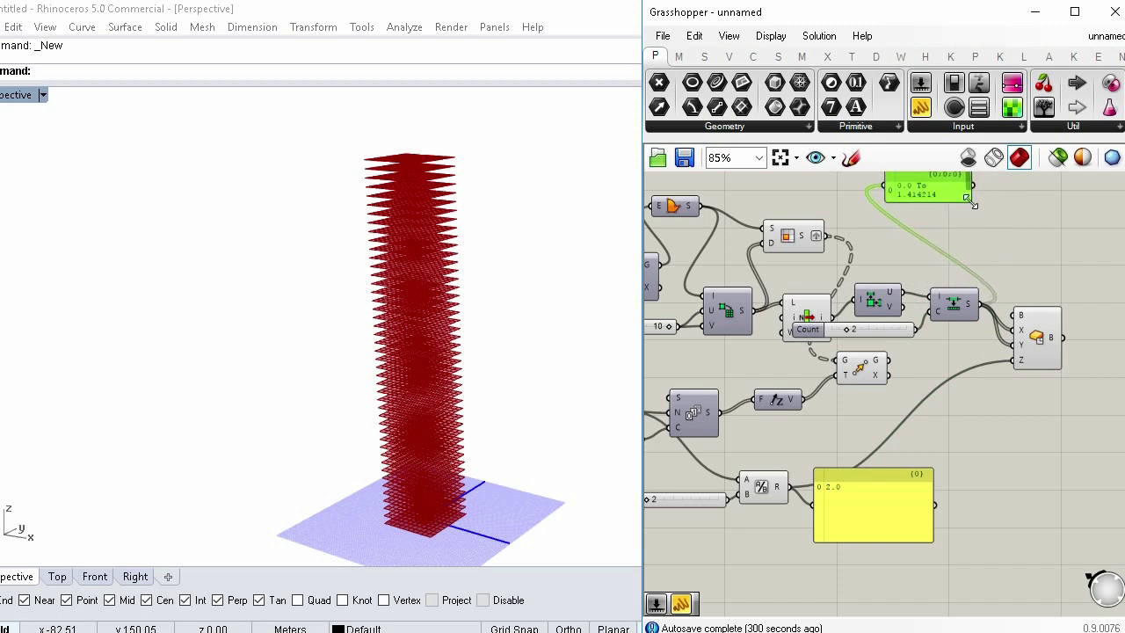
click(692, 35)
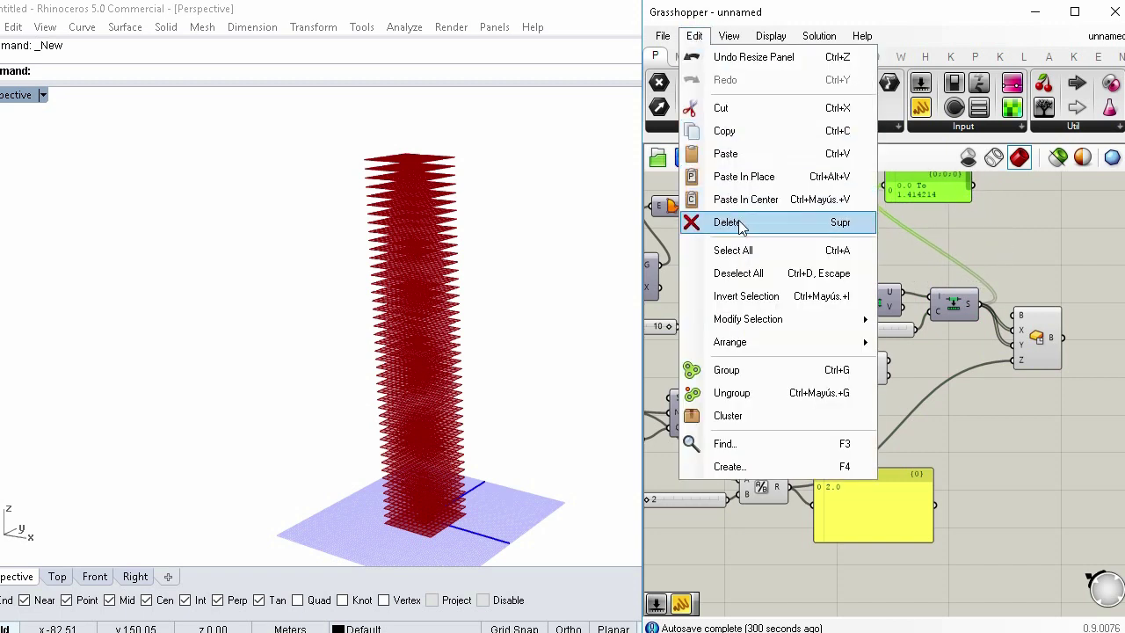
click(738, 221)
drag(1032, 334, 1032, 313)
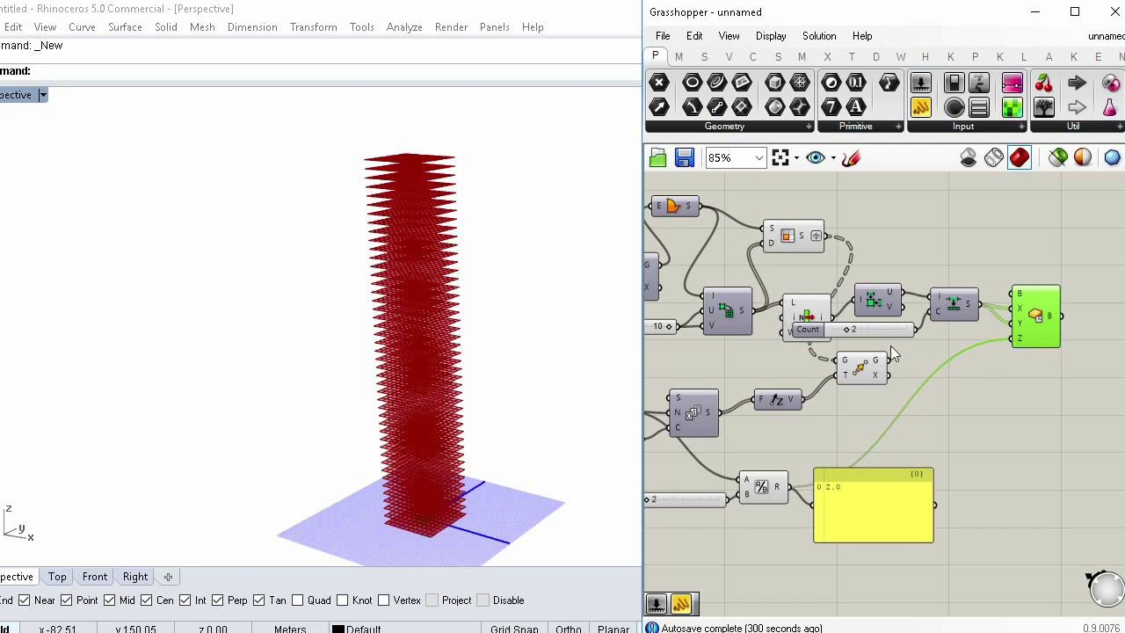
drag(875, 375, 905, 269)
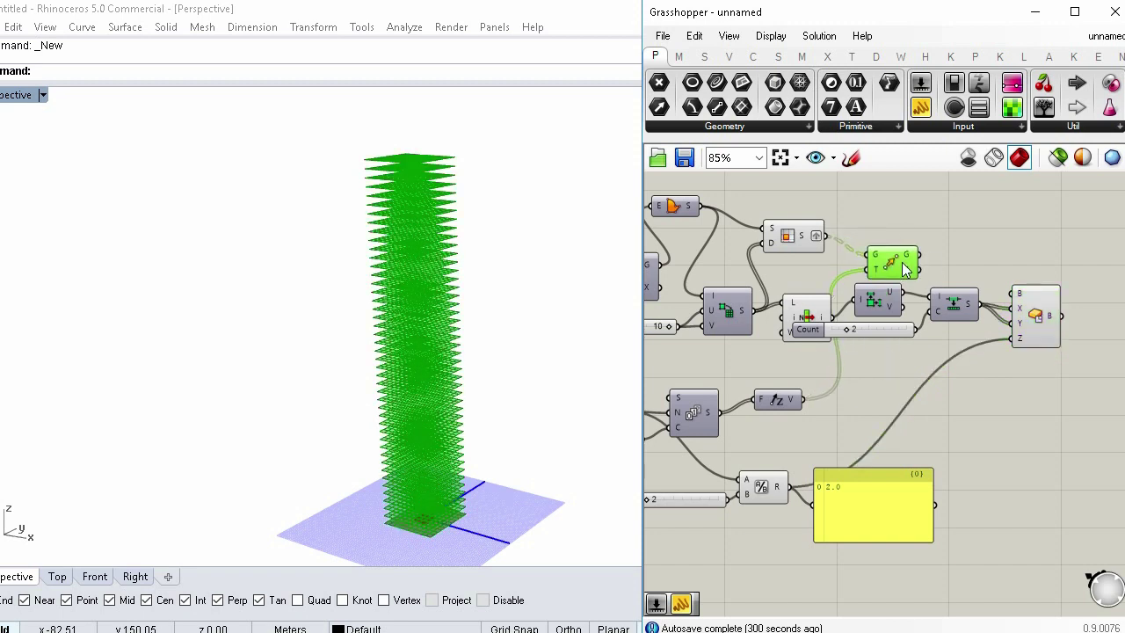
Step: Add an Area component and wire the Move component's geometry output to it
scroll(935, 230, up, 1)
click(942, 232)
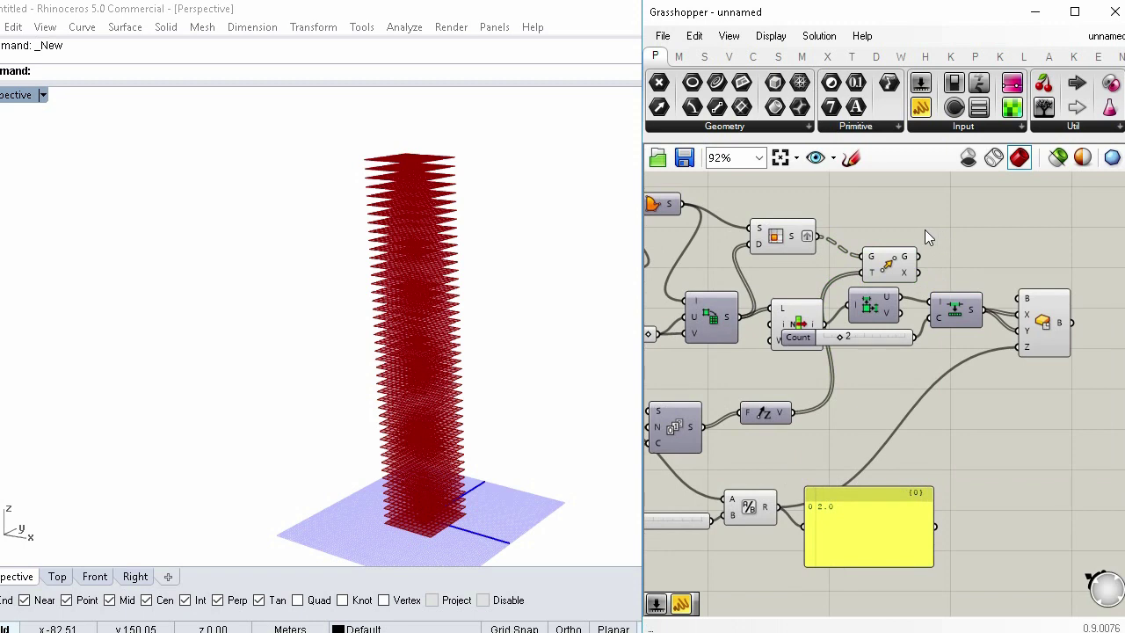
double_click(945, 234)
text(REA)
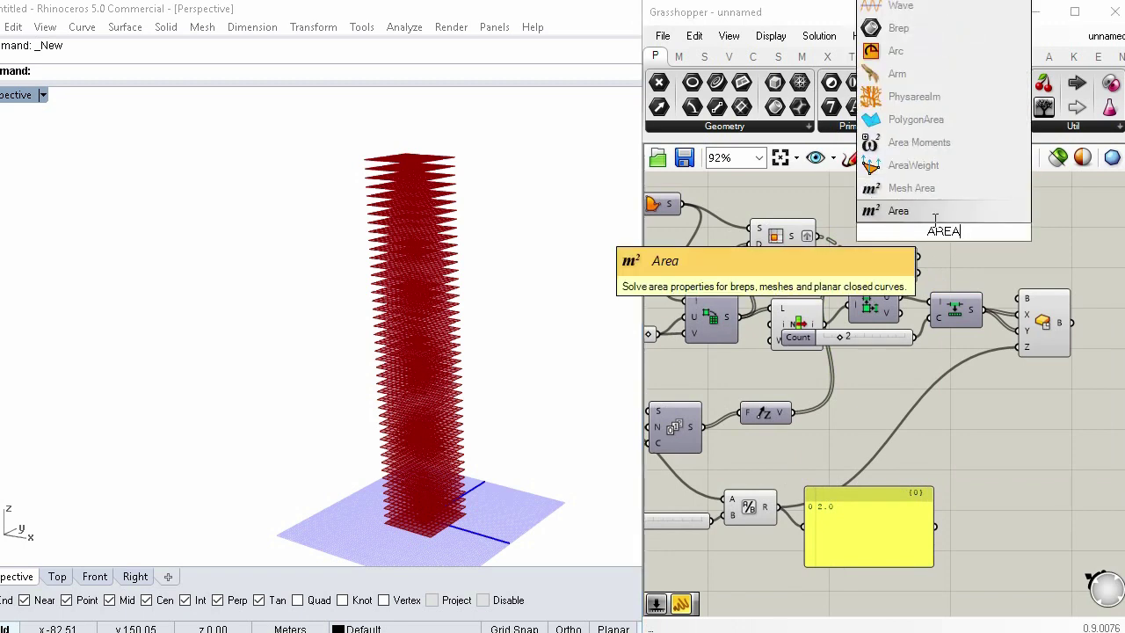
key(Return)
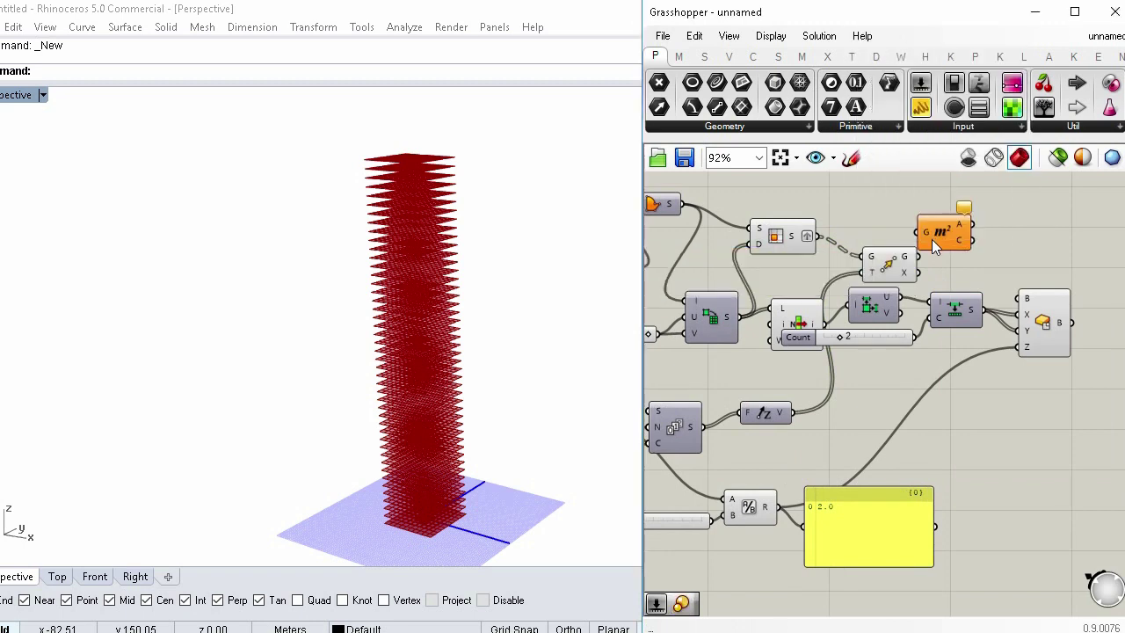
click(934, 231)
drag(925, 236, 925, 236)
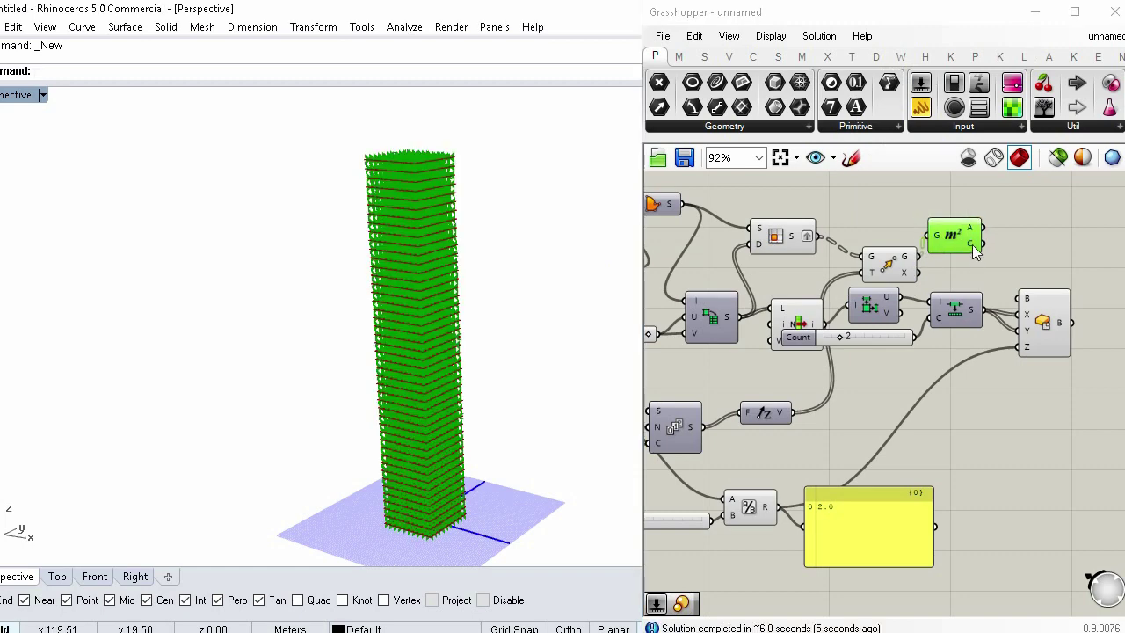
Step: Turn off the viewport preview of the Move component
click(973, 263)
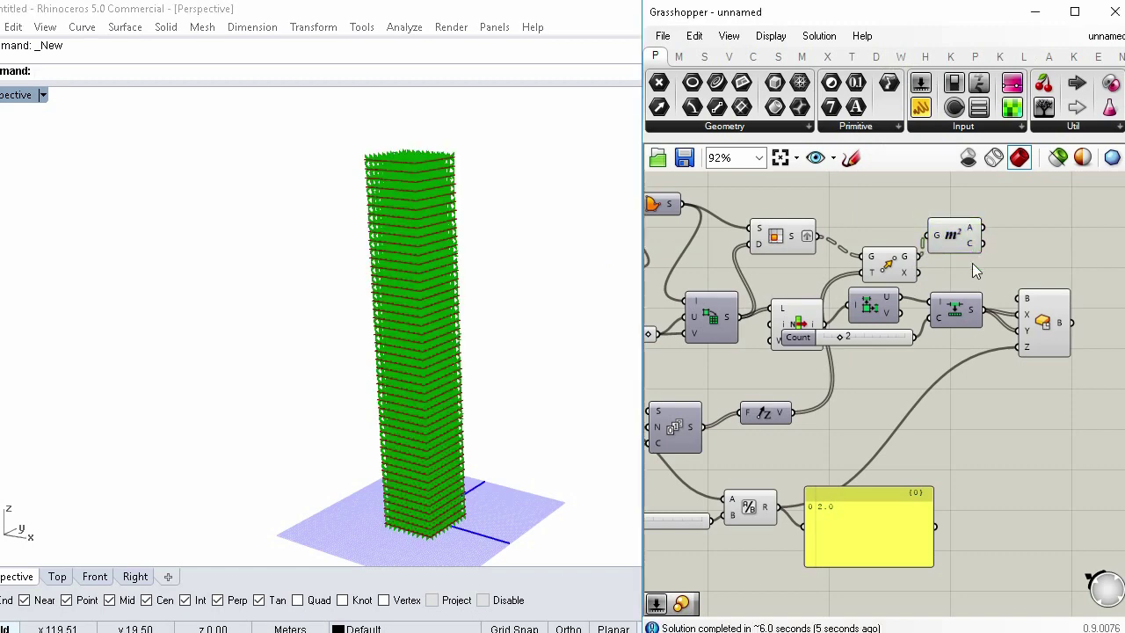
drag(931, 272, 851, 263)
middle_click(853, 264)
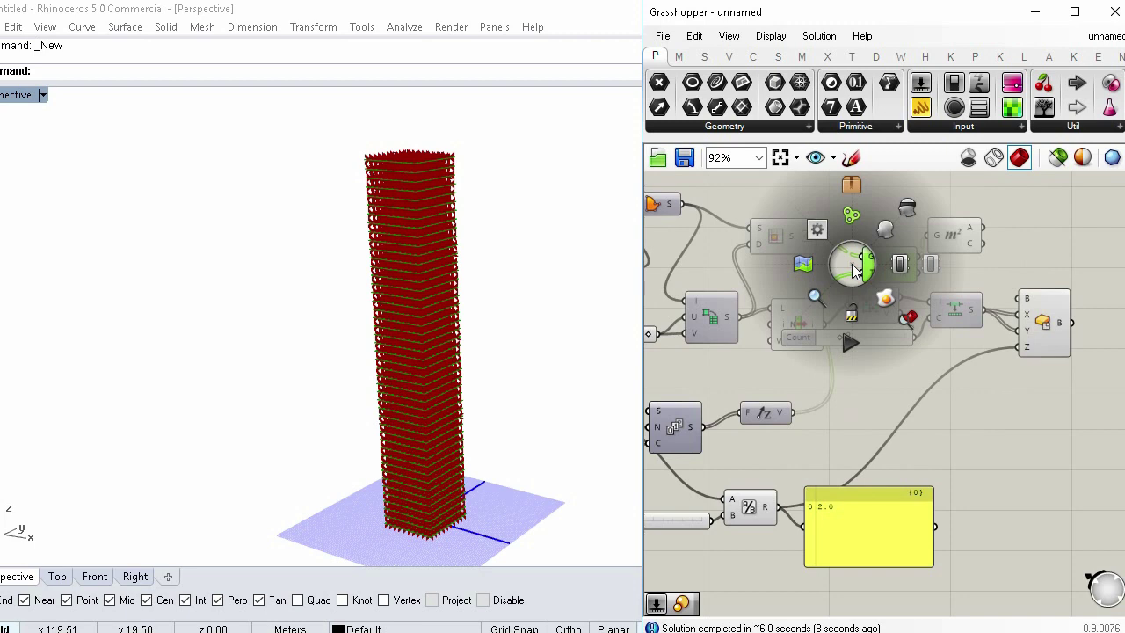
click(904, 214)
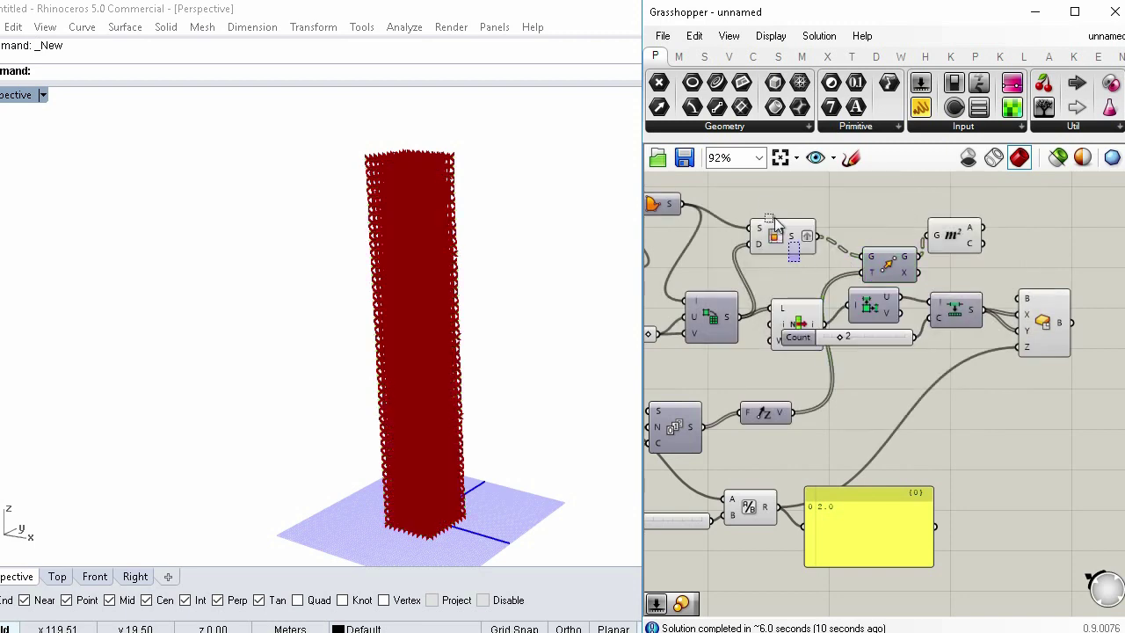
Step: Turn off the viewport preview of the subsurface component that feeds the Move component
middle_click(771, 264)
click(824, 207)
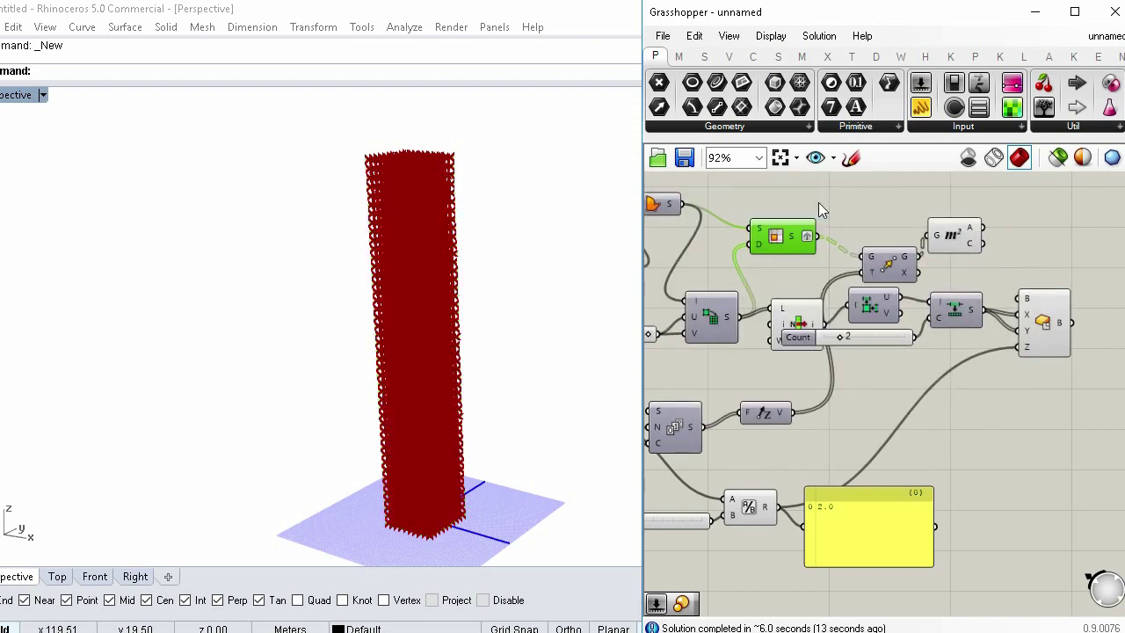
click(463, 322)
scroll(447, 252, up, 5)
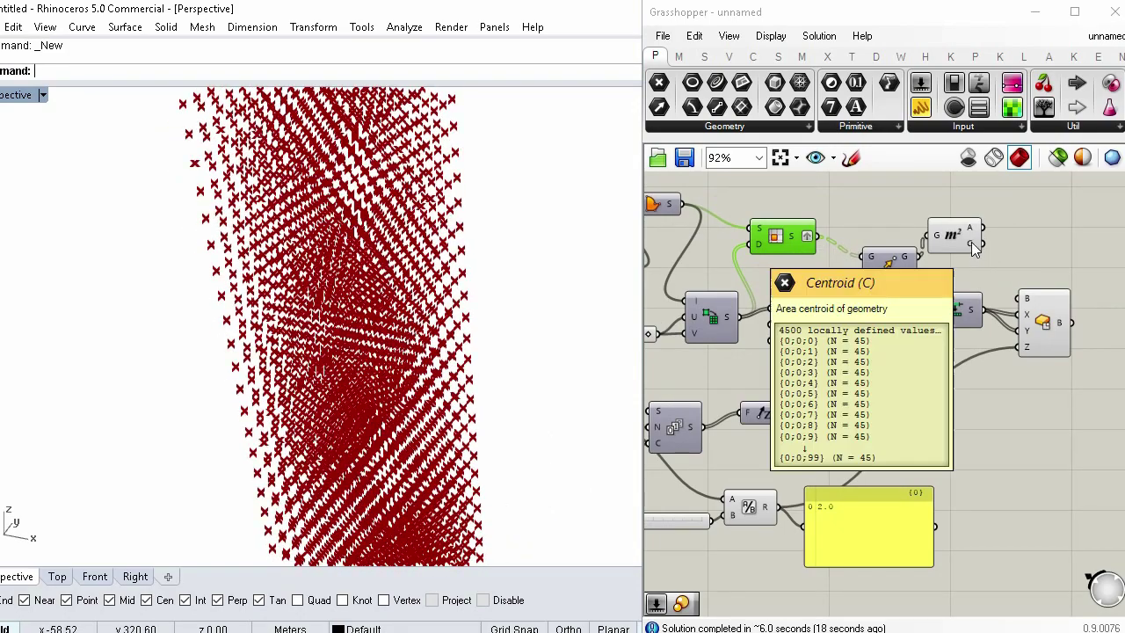
Step: Flatten the Area component's centroid output and wire it to the Center Box base input
right_click(971, 243)
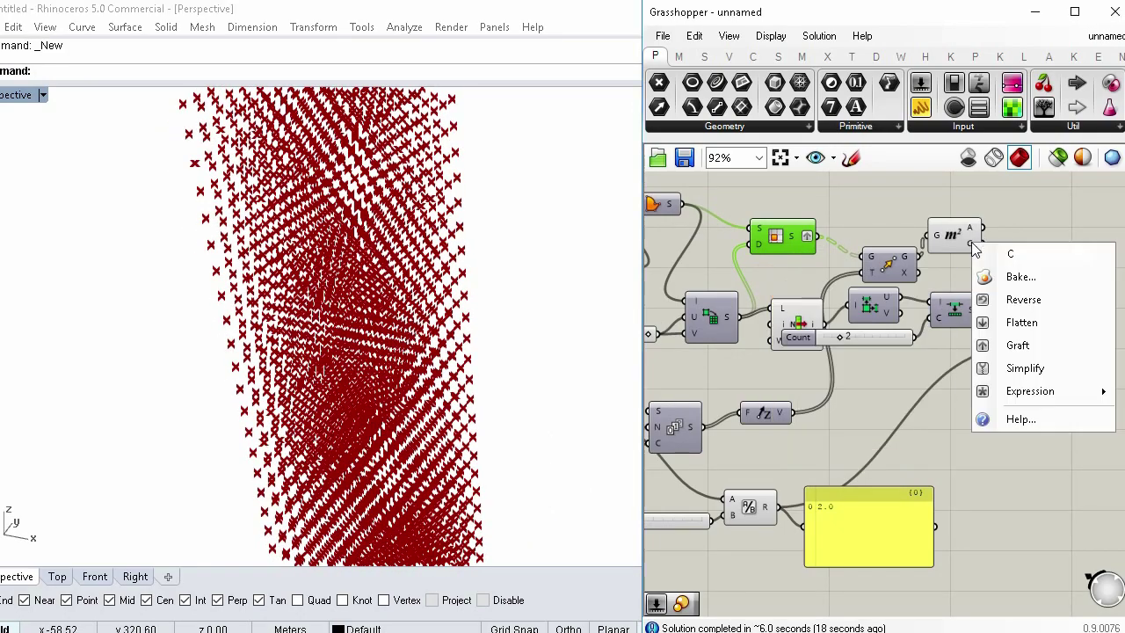
click(1016, 329)
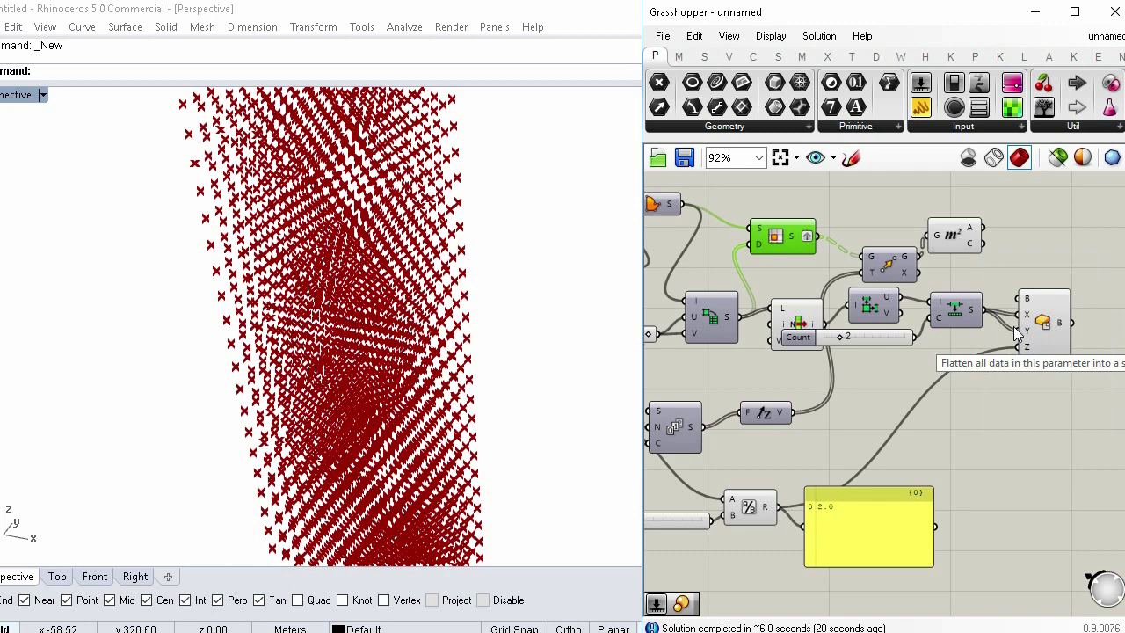
drag(984, 243, 1023, 299)
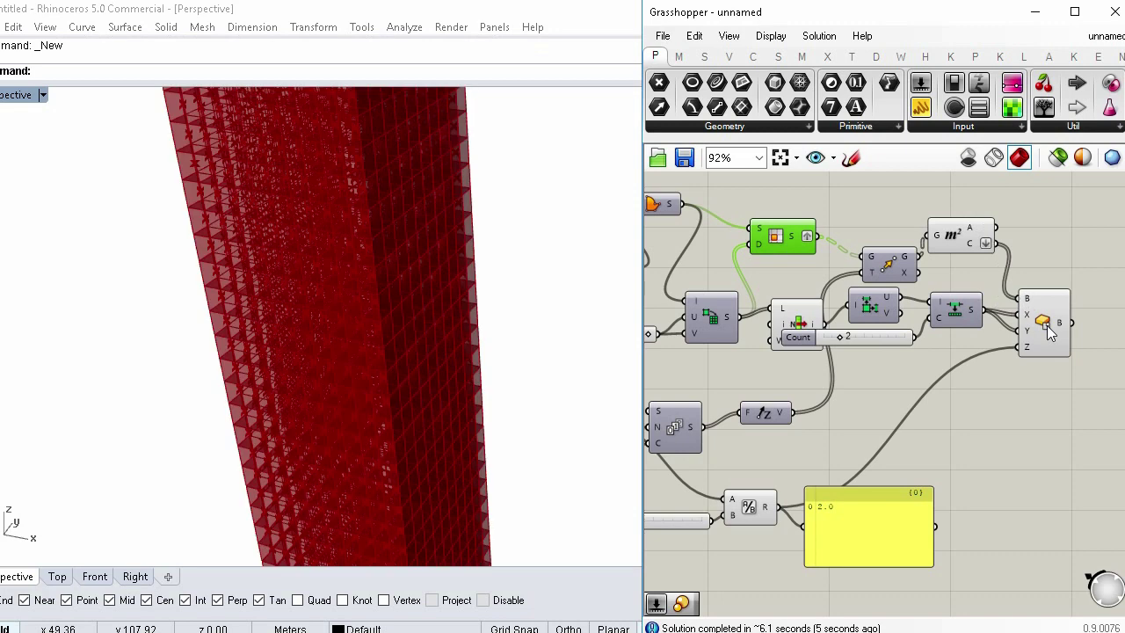
Step: Turn off the viewport preview of the Area component
scroll(472, 314, down, 5)
right_drag(472, 321, 472, 344)
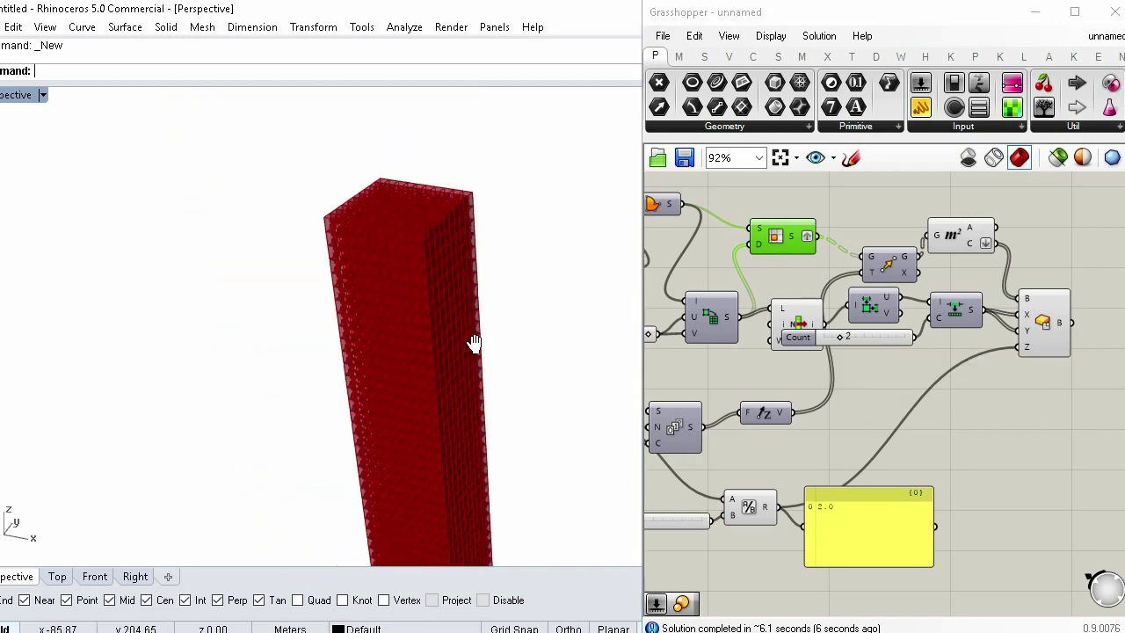
drag(974, 262, 942, 213)
middle_click(943, 213)
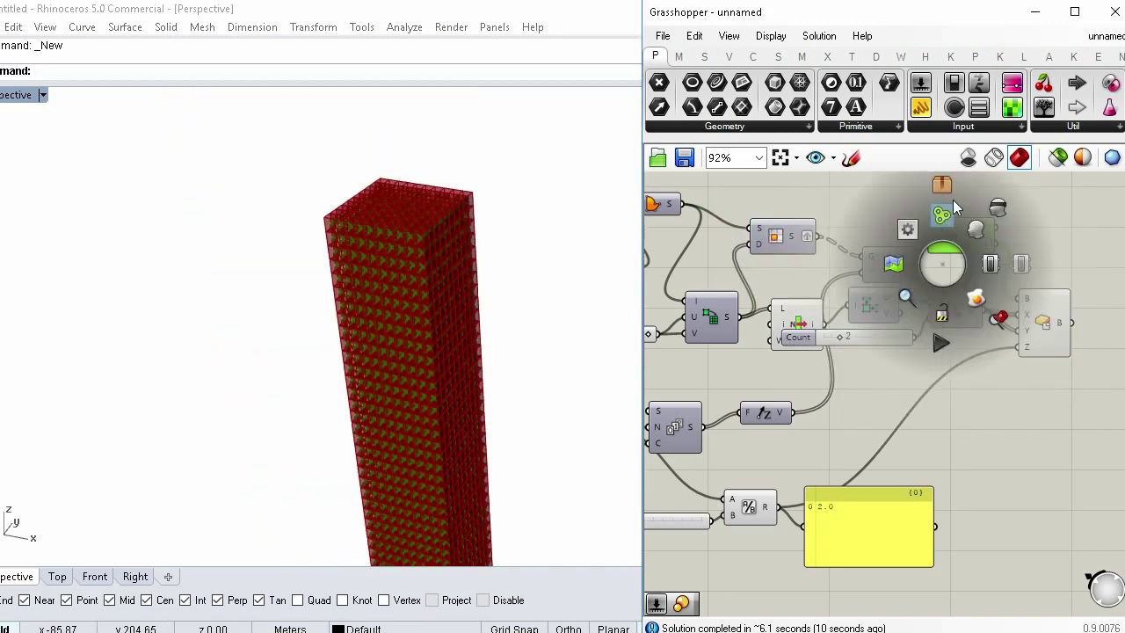
Step: Bake the Center Box geometry into Rhino and set the perspective viewport to shaded display
click(1045, 327)
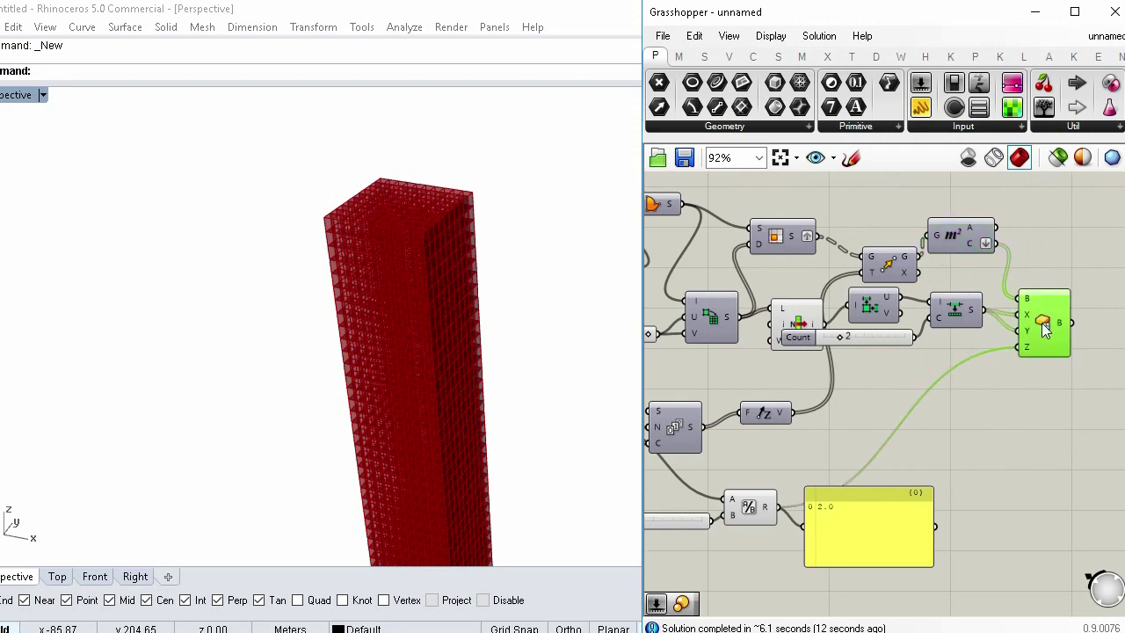
middle_click(1044, 327)
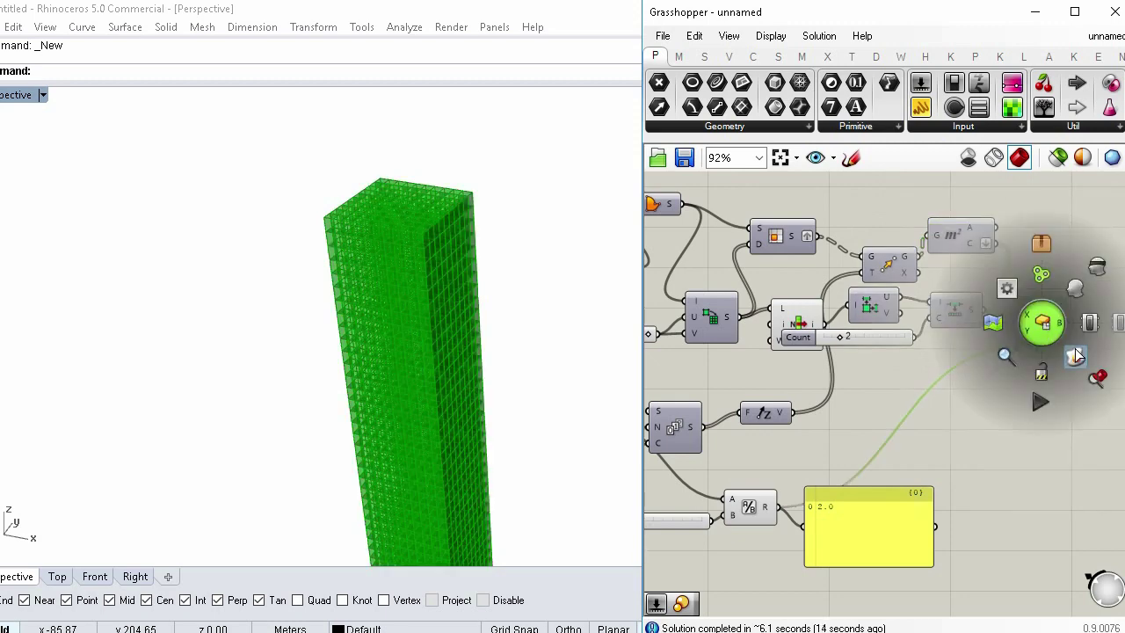
click(533, 255)
scroll(482, 165, up, 5)
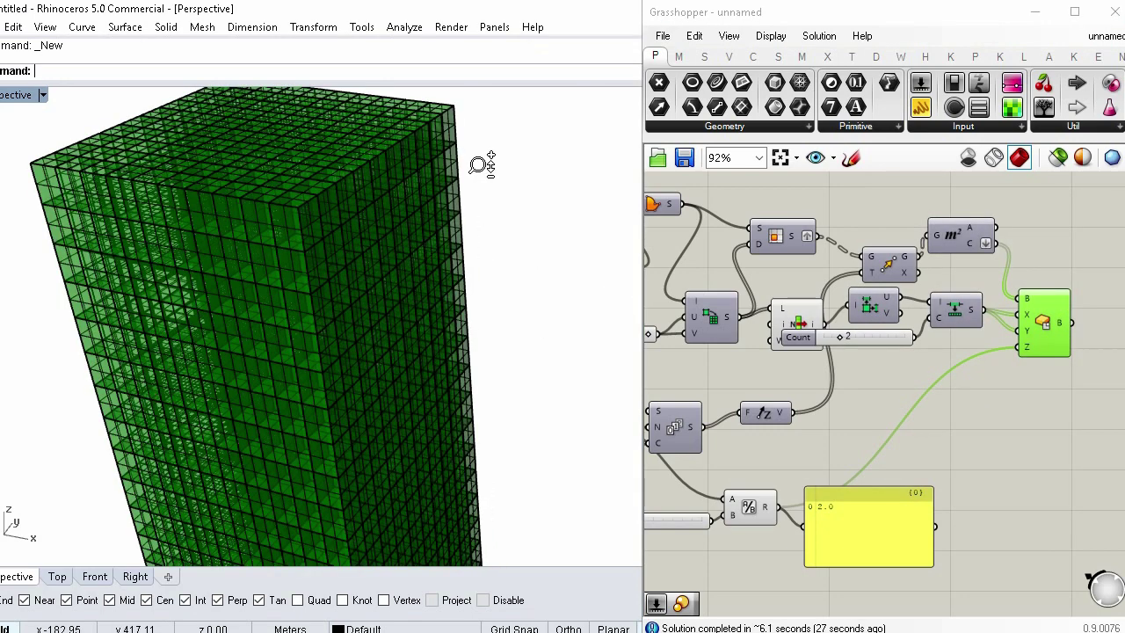
scroll(480, 211, down, 3)
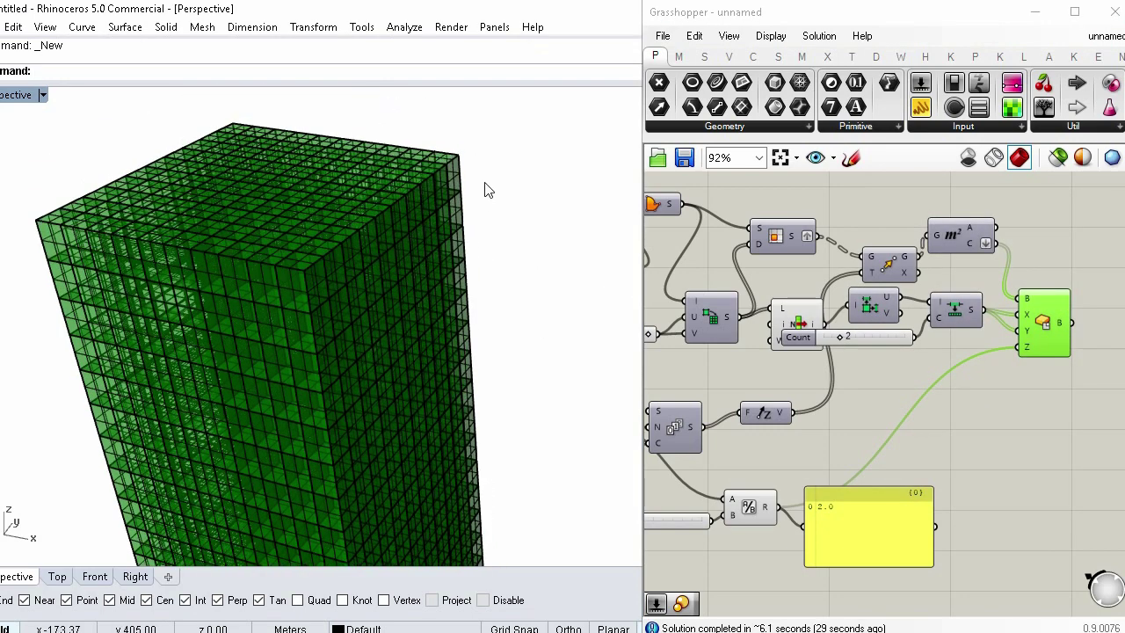
click(41, 98)
click(84, 117)
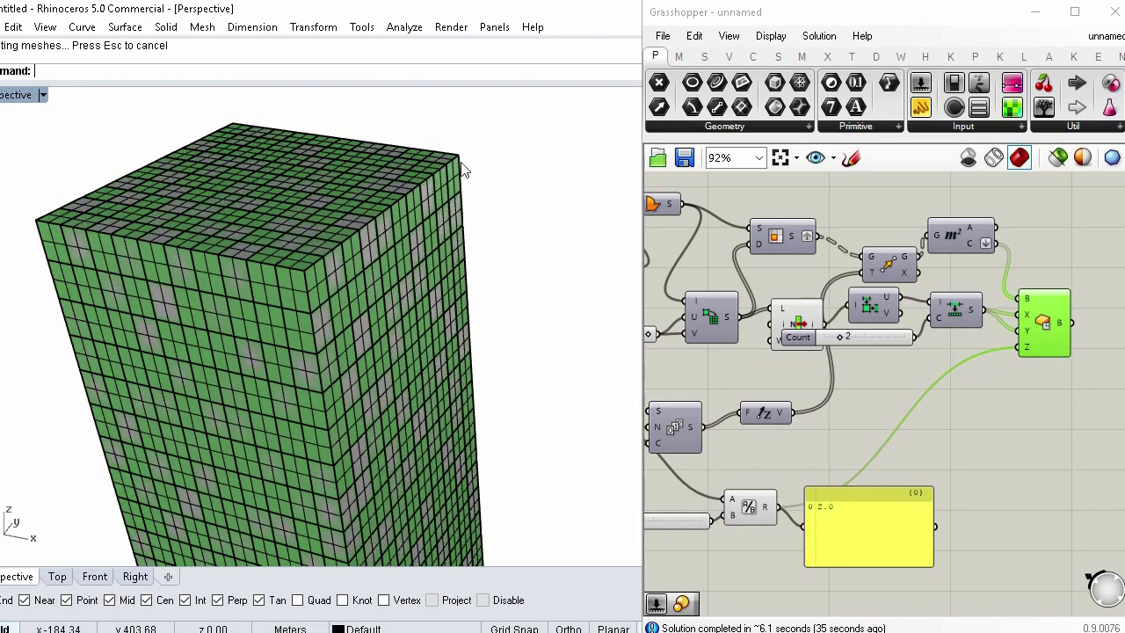
Step: Select individual baked boxes at the tower's top corner, on its top face and along its side to inspect them
scroll(464, 167, up, 1)
scroll(457, 166, up, 1)
click(450, 167)
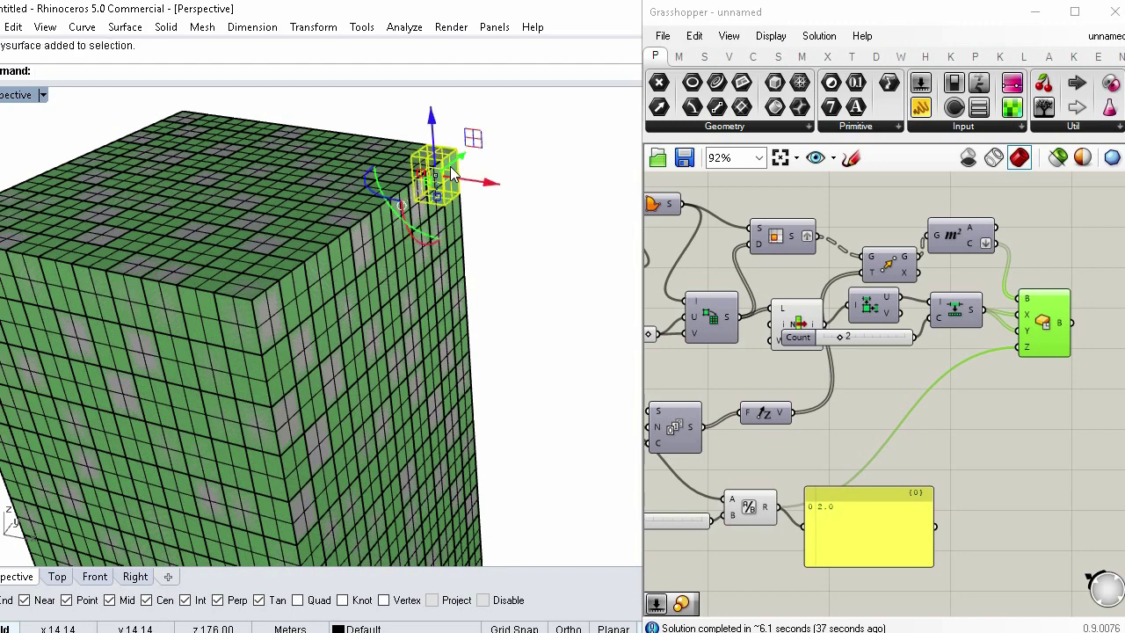
click(207, 176)
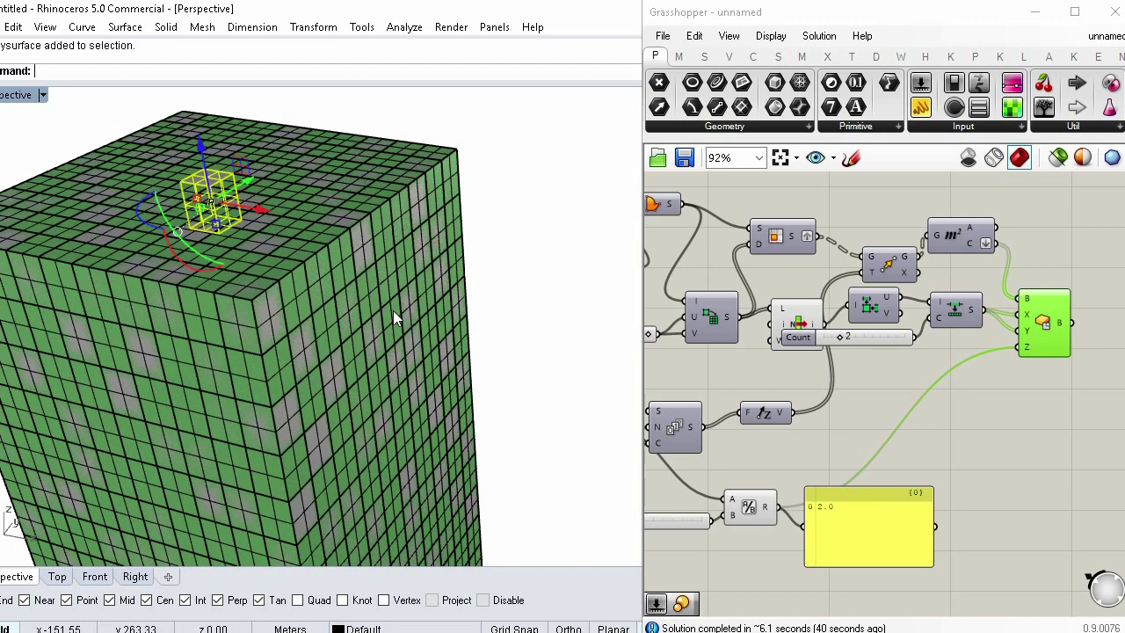
click(471, 369)
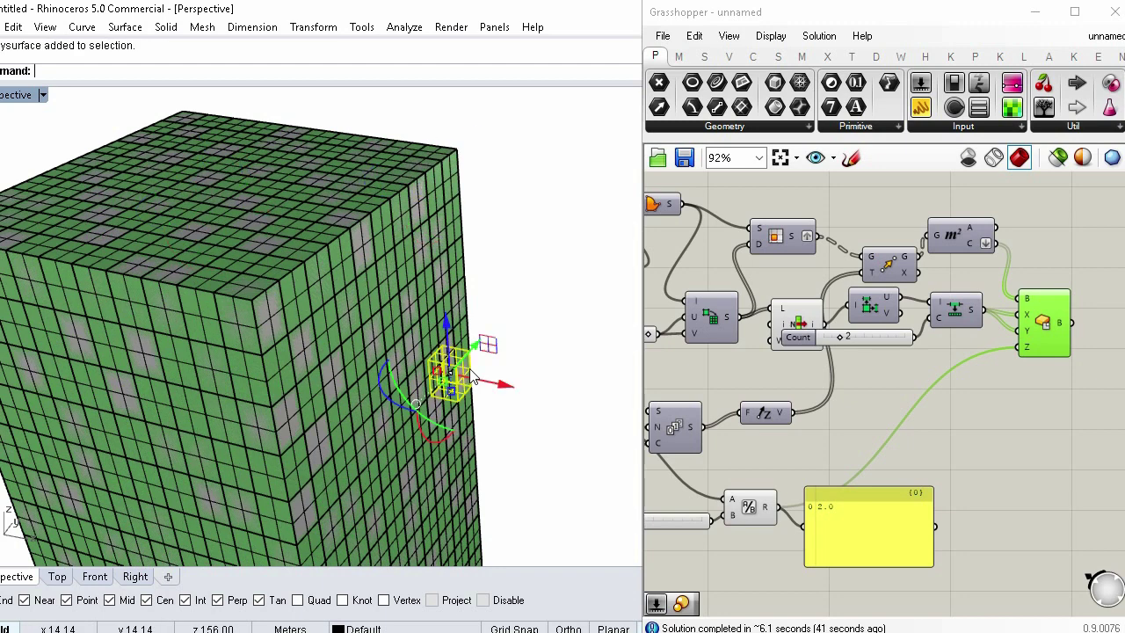
Step: Measure the height of a single box at the tower's top corner with the Distance command
click(493, 195)
text(Di)
key(Return)
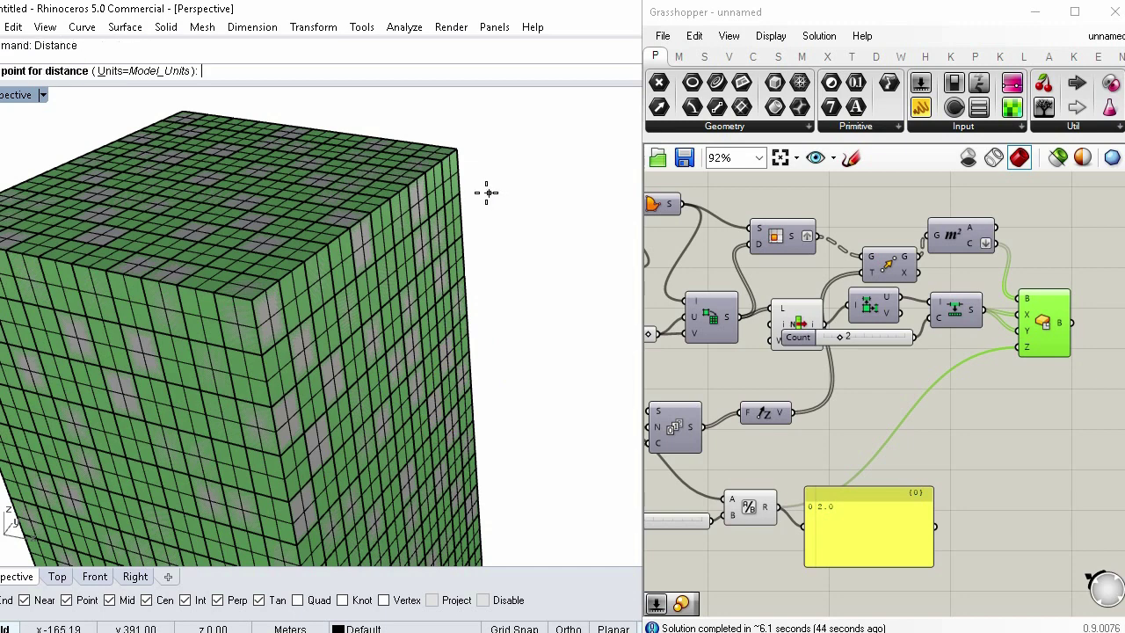
click(464, 181)
click(467, 163)
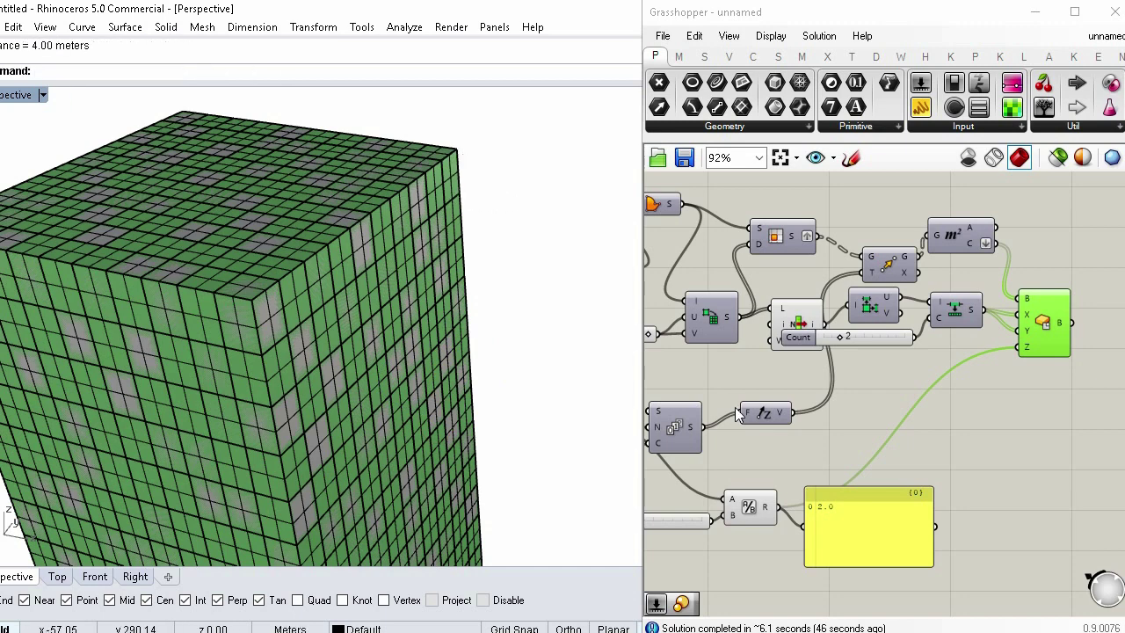
Step: Delete all the baked box polysurfaces of the tower from the Rhino document
click(831, 517)
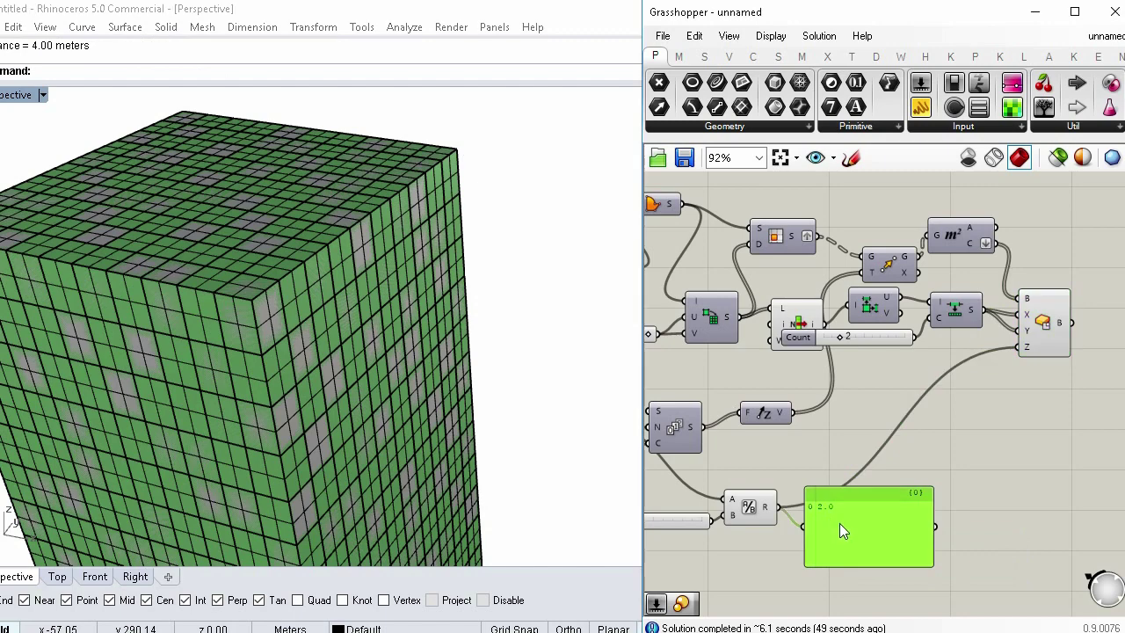
scroll(453, 373, down, 5)
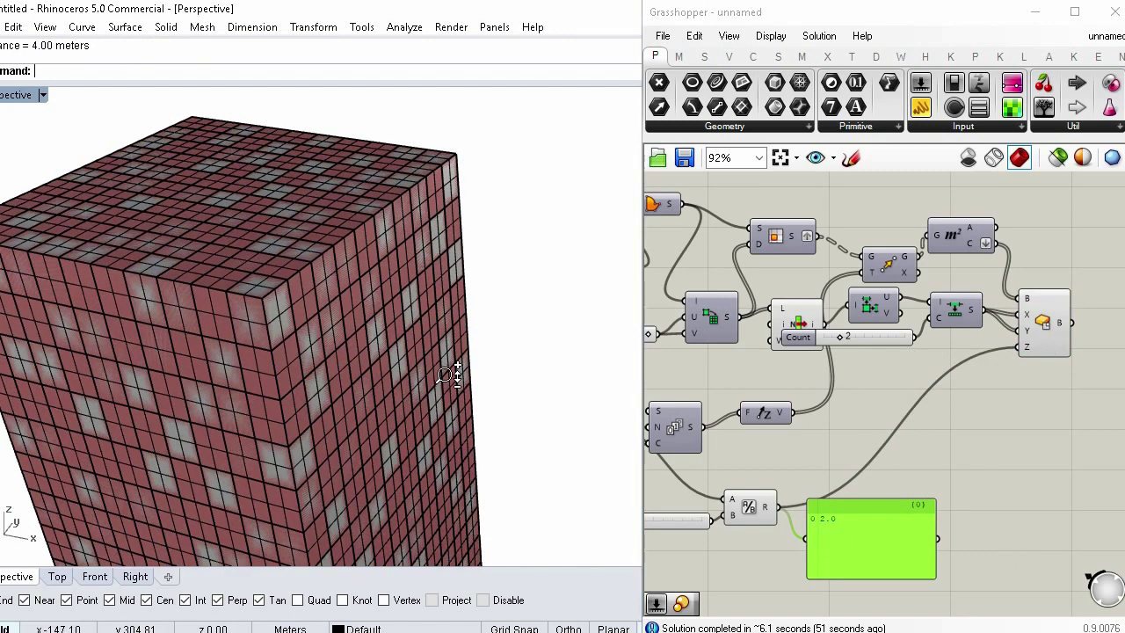
scroll(453, 374, down, 2)
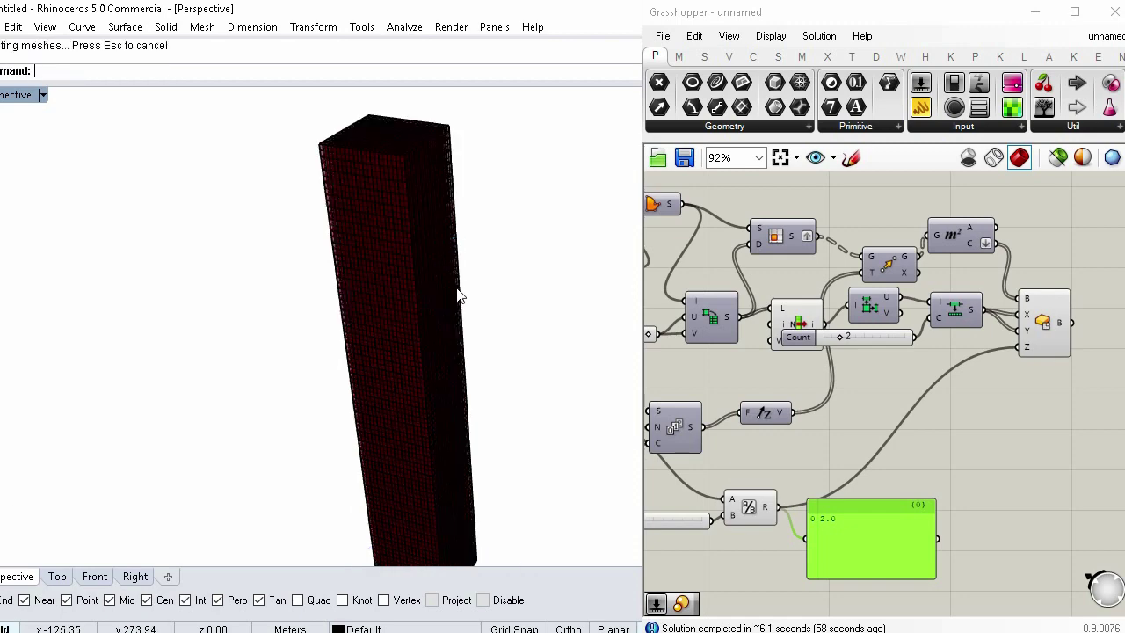
scroll(460, 297, down, 3)
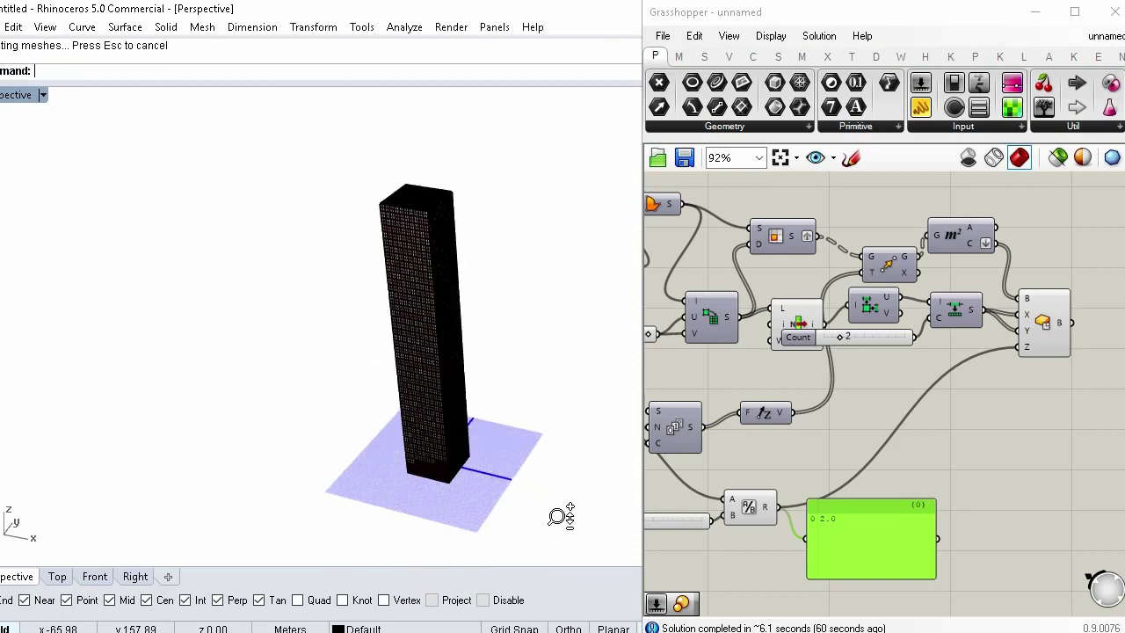
drag(521, 498, 328, 177)
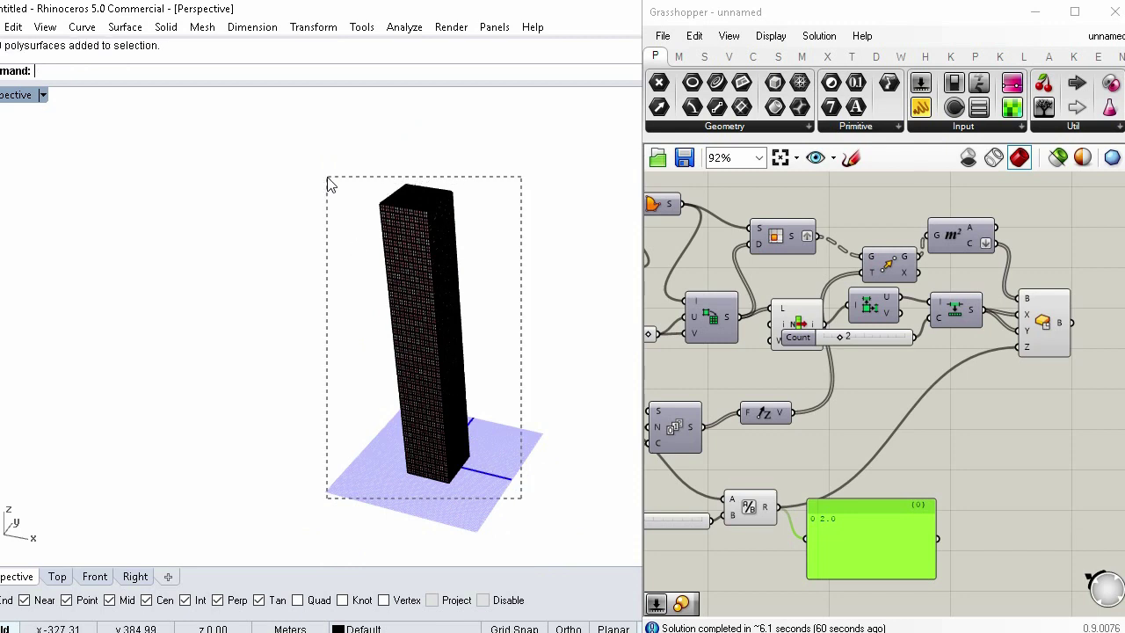
key(Delete)
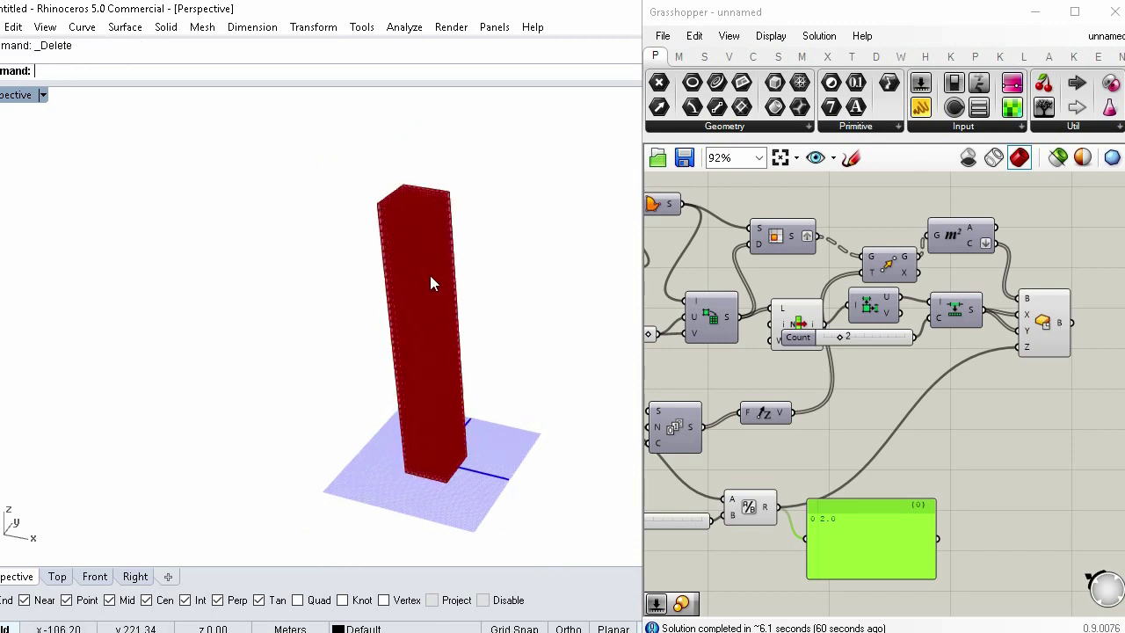
Step: Show the four-viewport layout in Rhino and add a Move component below the Center Box
double_click(21, 94)
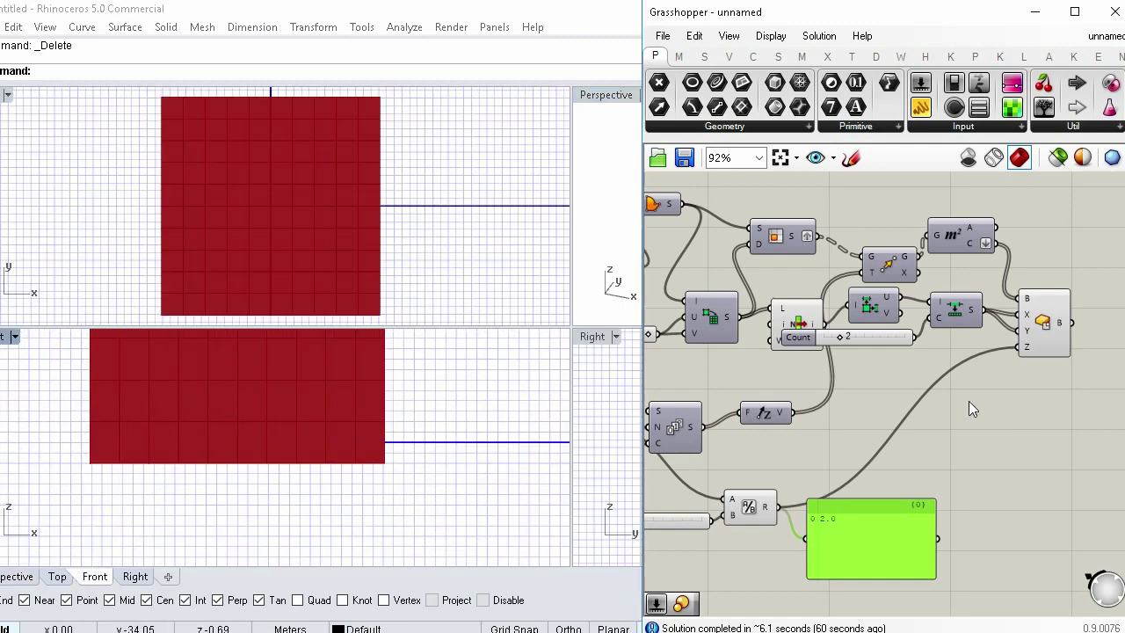
right_drag(1051, 429, 994, 400)
click(994, 399)
double_click(995, 401)
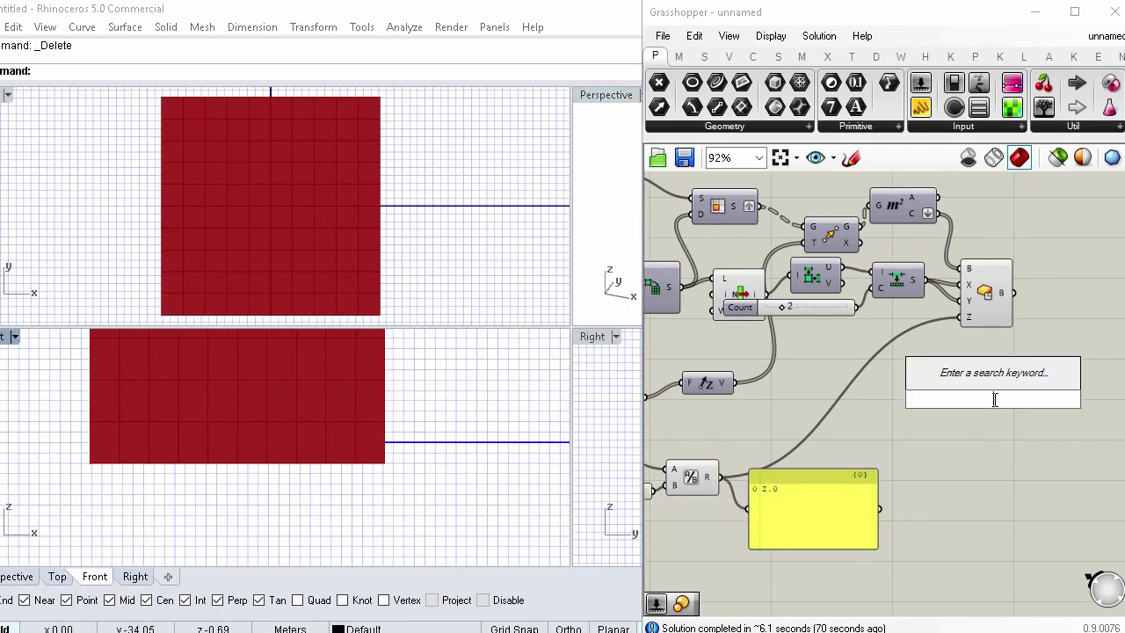
text(MOVE)
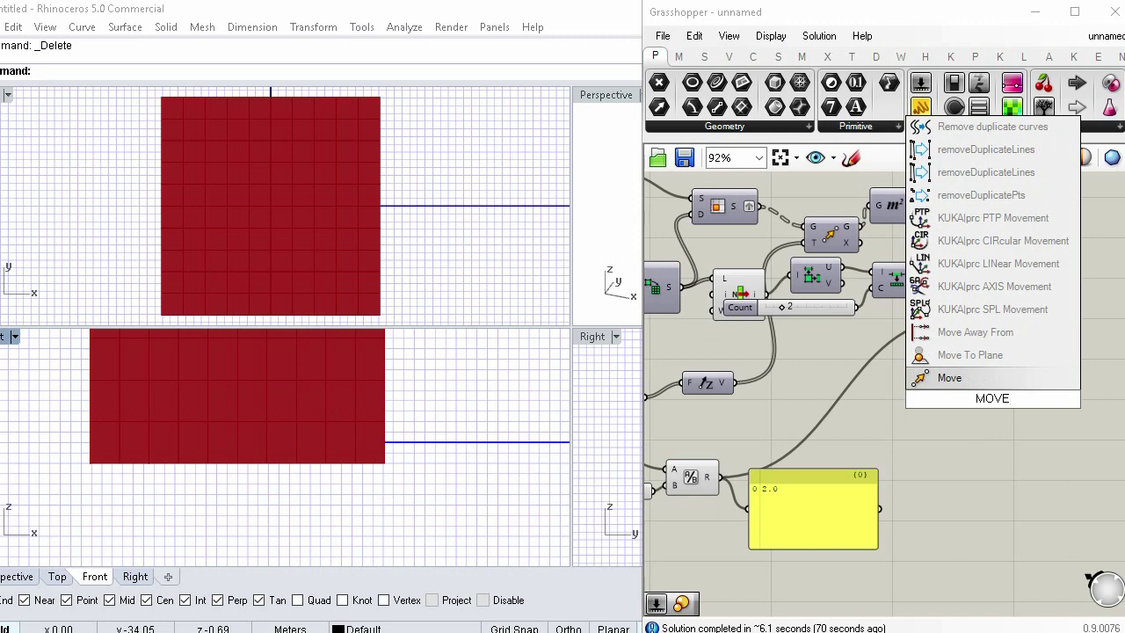
click(998, 377)
drag(992, 400, 1036, 362)
Step: Add a Unit Z component, feed its factor from the Division result, and wire its vector to the new Move component's motion input
click(931, 409)
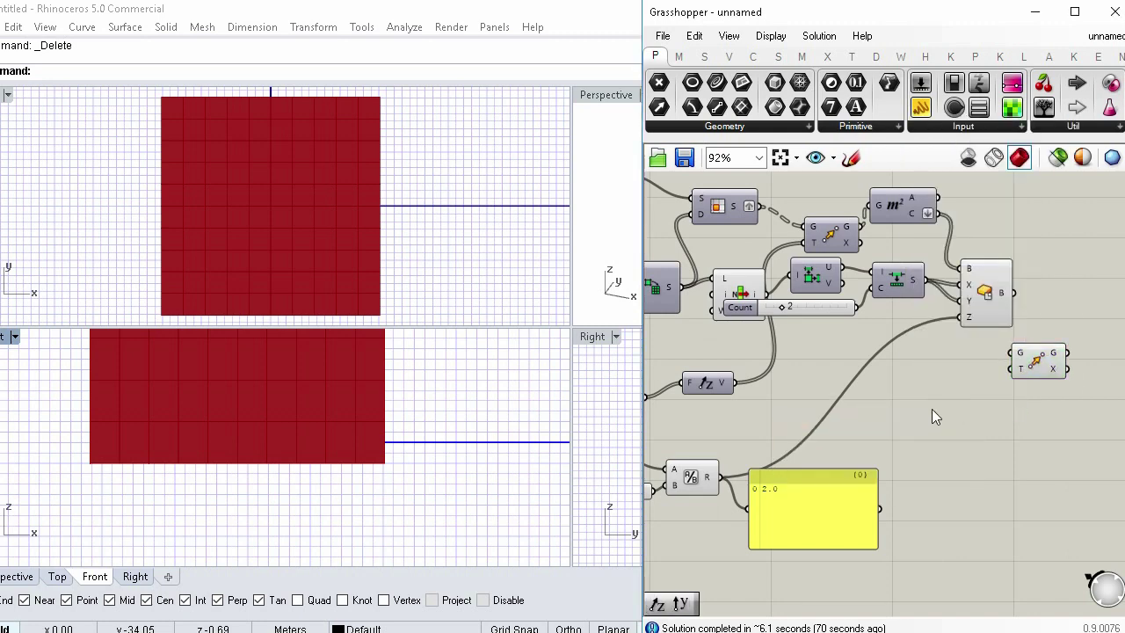
double_click(932, 409)
text(Z)
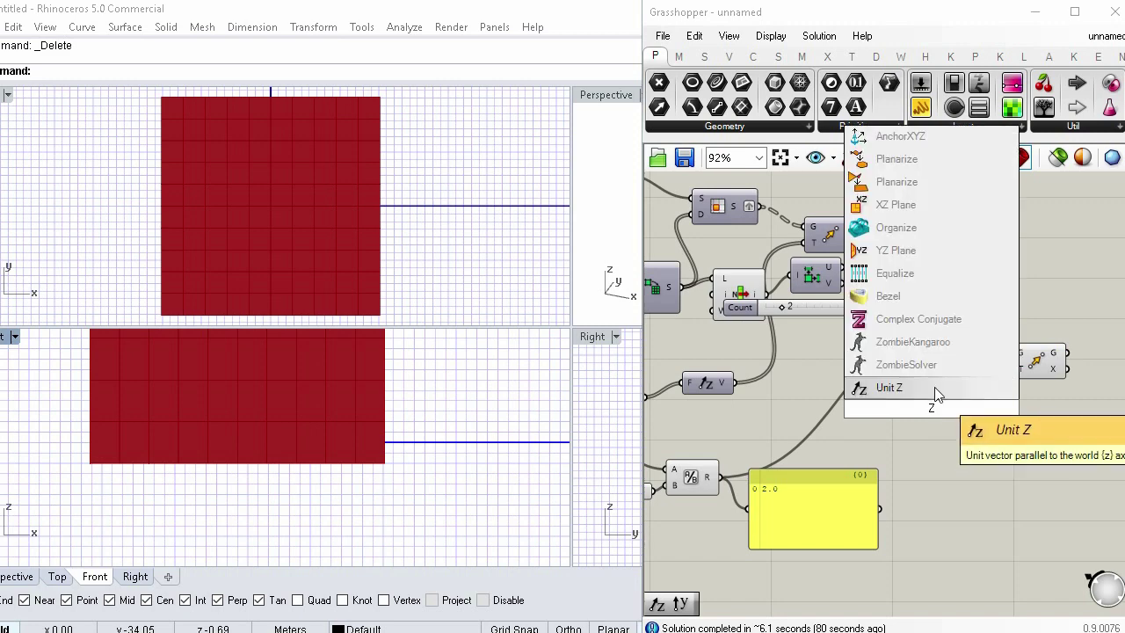
key(Return)
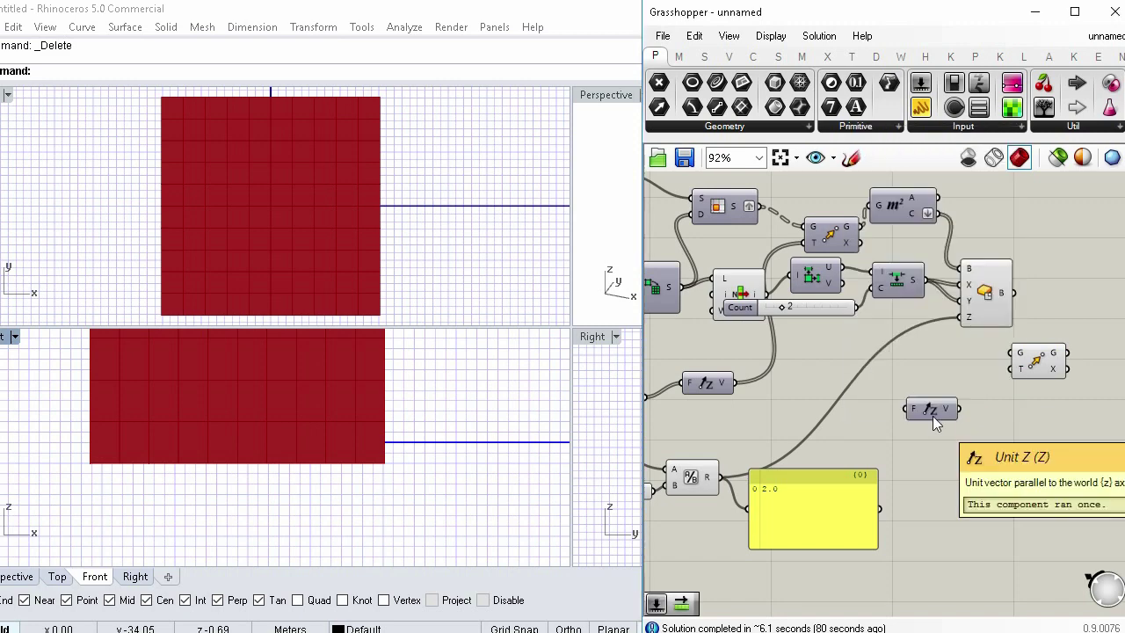
drag(721, 482, 1012, 369)
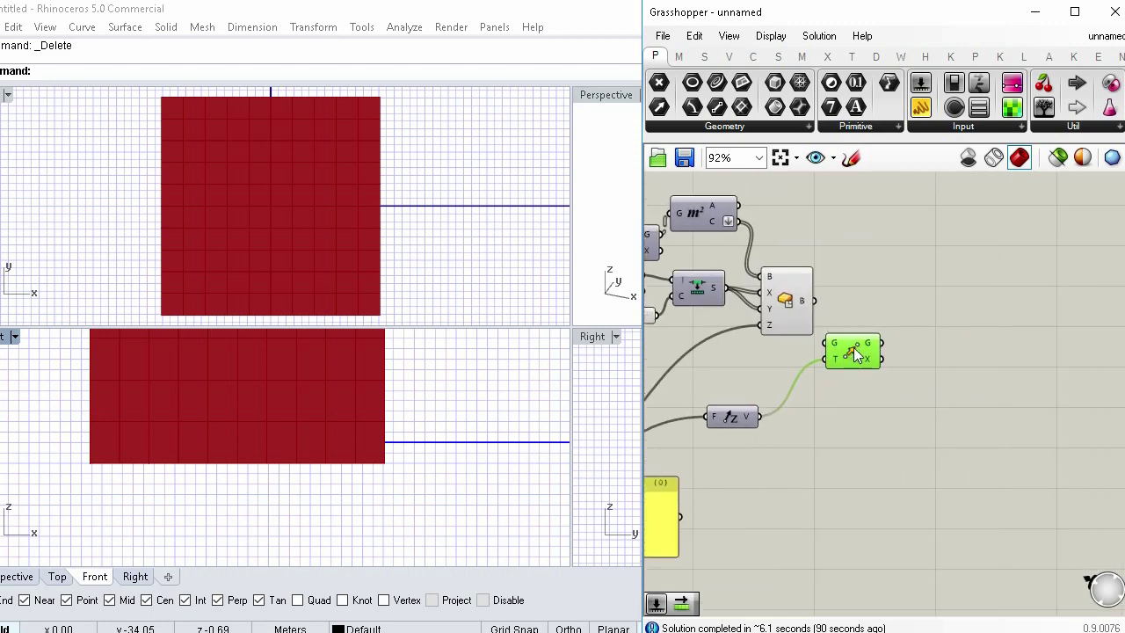
Step: Wire the Center Box output to the new Move component's geometry input and turn off the Center Box preview
drag(857, 354, 901, 356)
drag(838, 322, 871, 347)
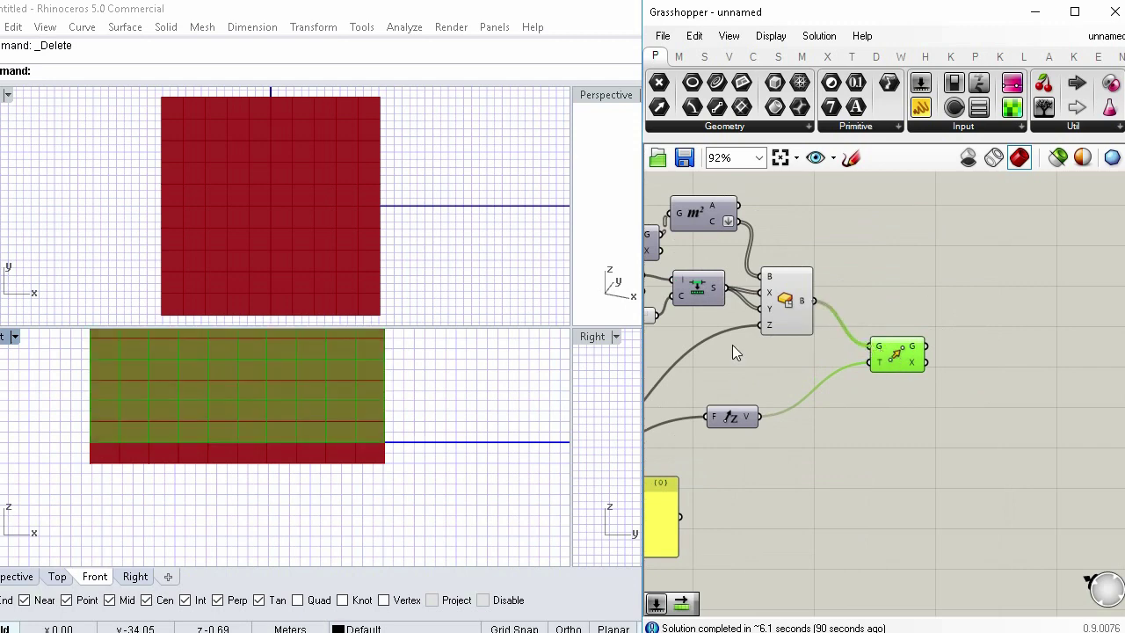
click(793, 344)
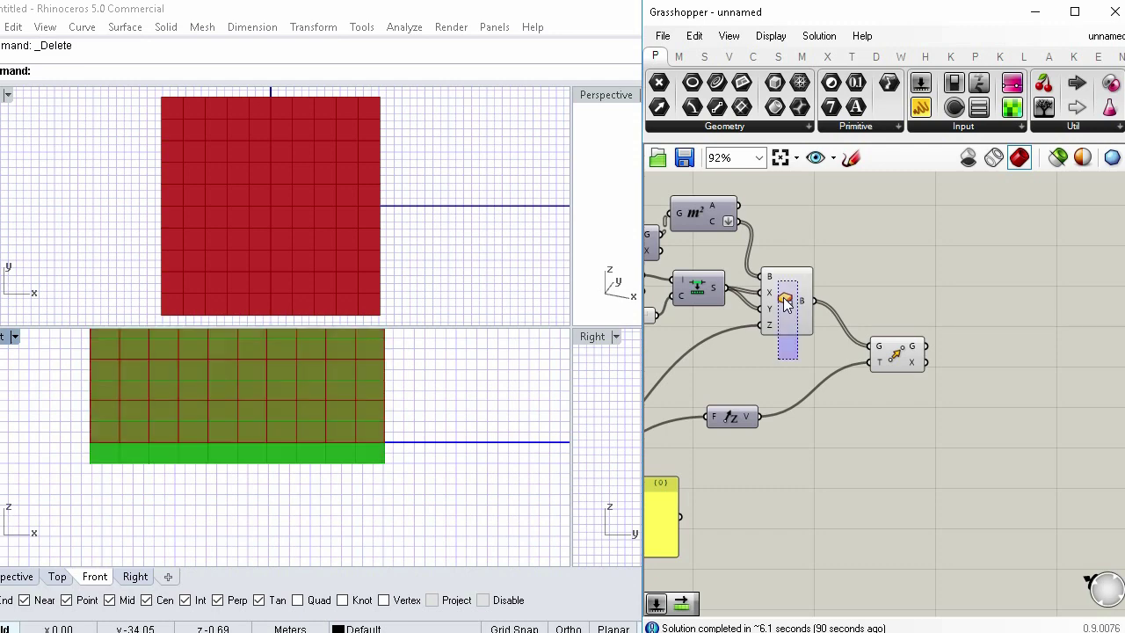
middle_click(785, 301)
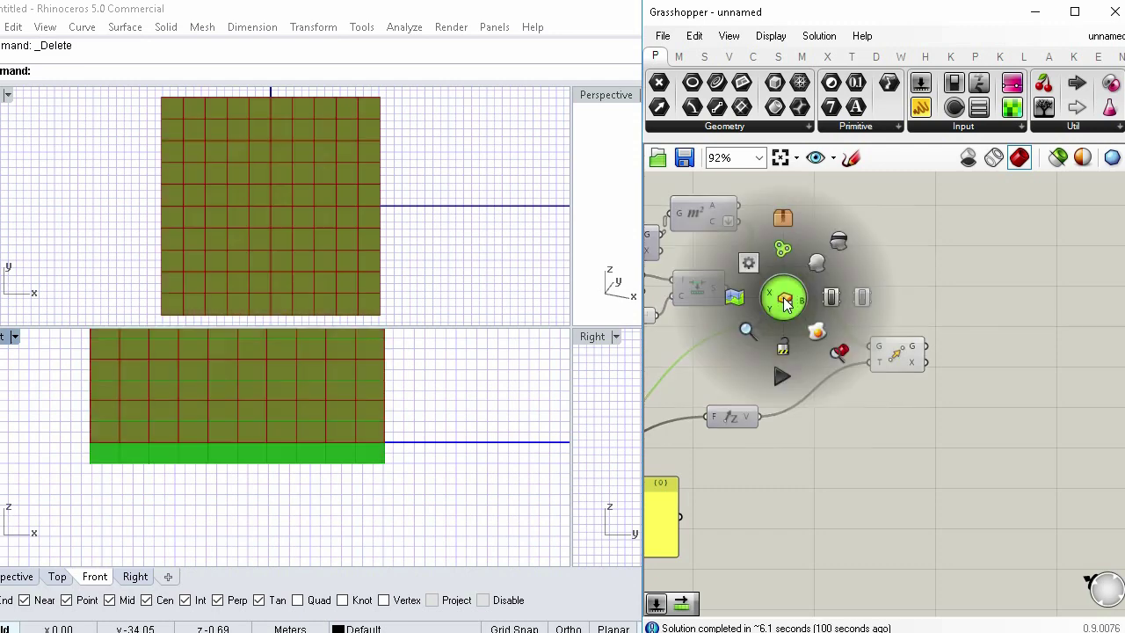
click(842, 240)
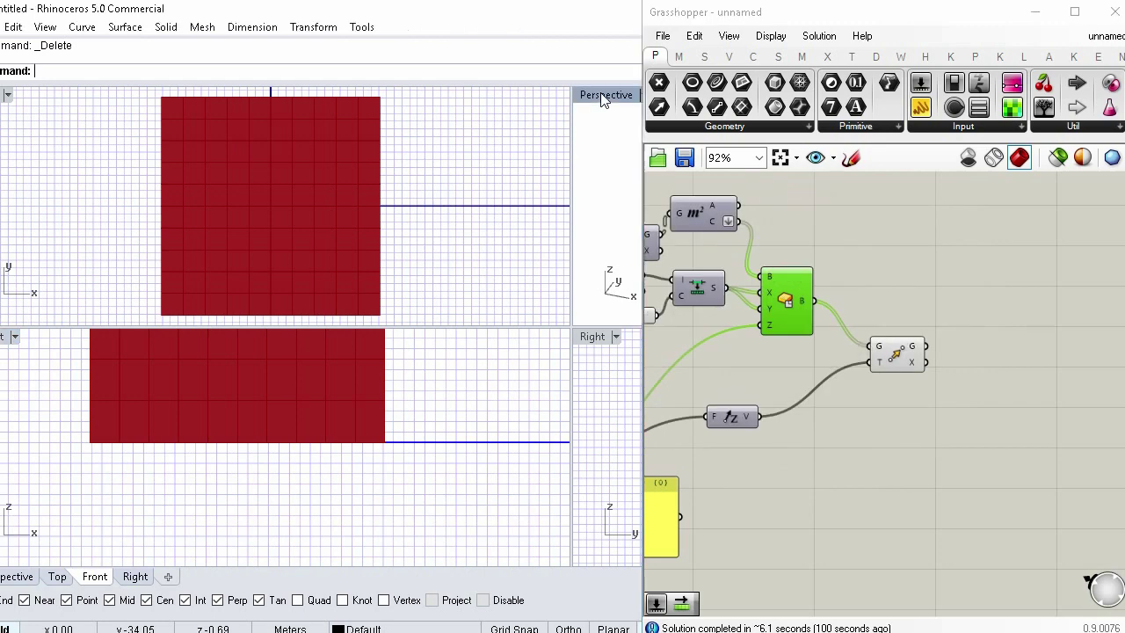
Step: Maximize the perspective viewport on the whole tower and reposition the new Move component closer to the Center Box
double_click(603, 96)
right_drag(390, 413, 417, 413)
shift+right_drag(393, 361, 325, 377)
drag(897, 364, 878, 330)
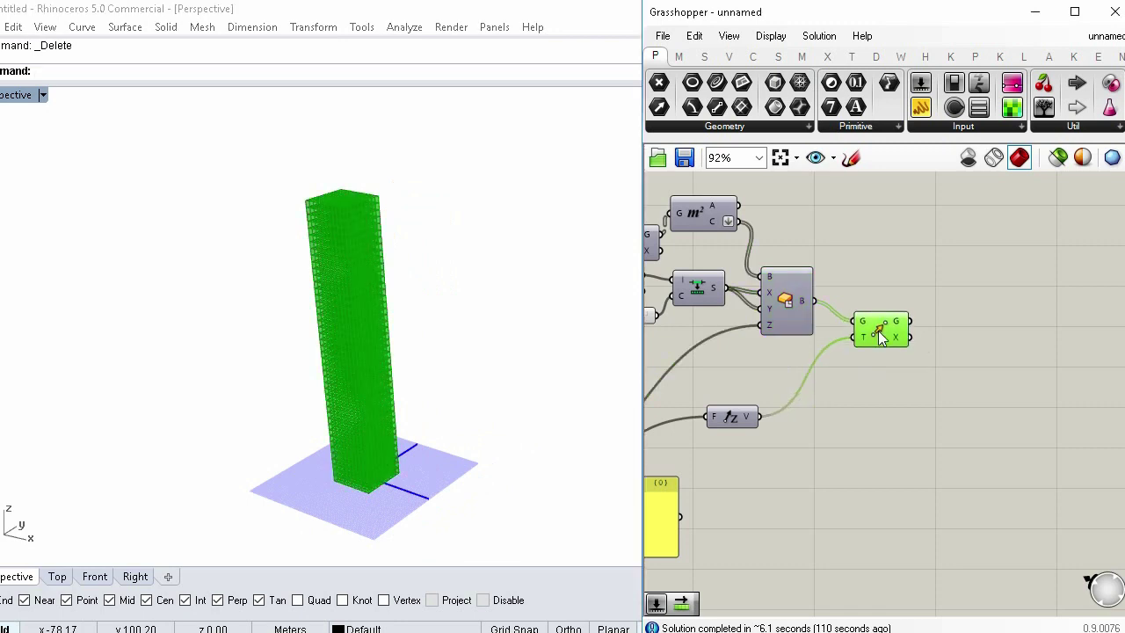
Step: Add a Curve Closest Point component below the Move component that raises the boxes
right_drag(878, 330, 862, 333)
right_drag(881, 423, 853, 419)
right_click(854, 419)
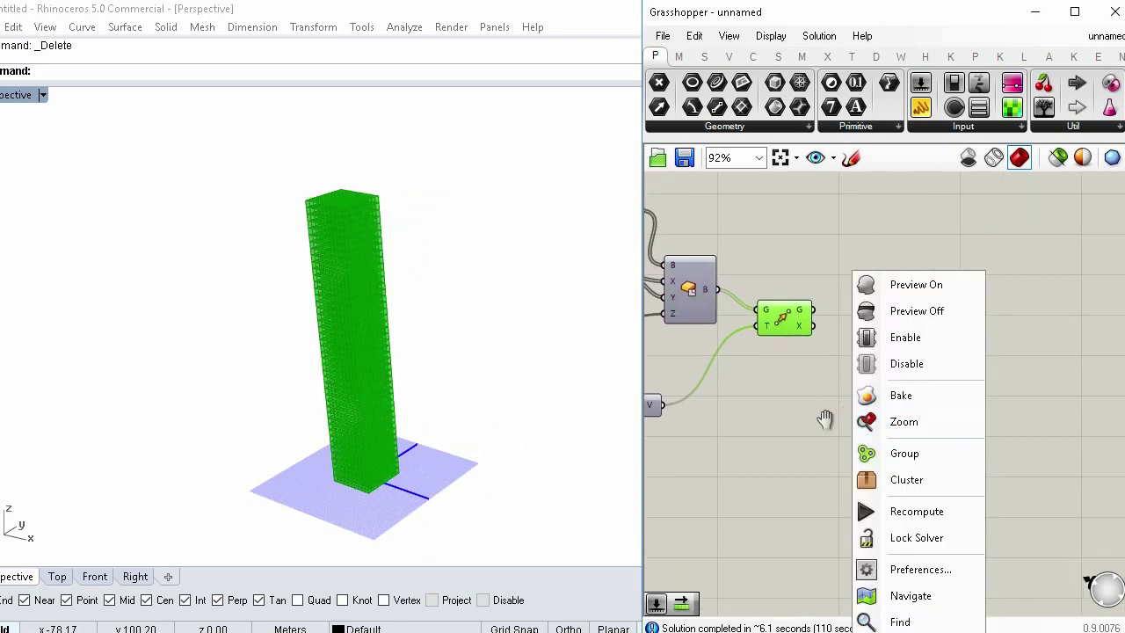
double_click(772, 410)
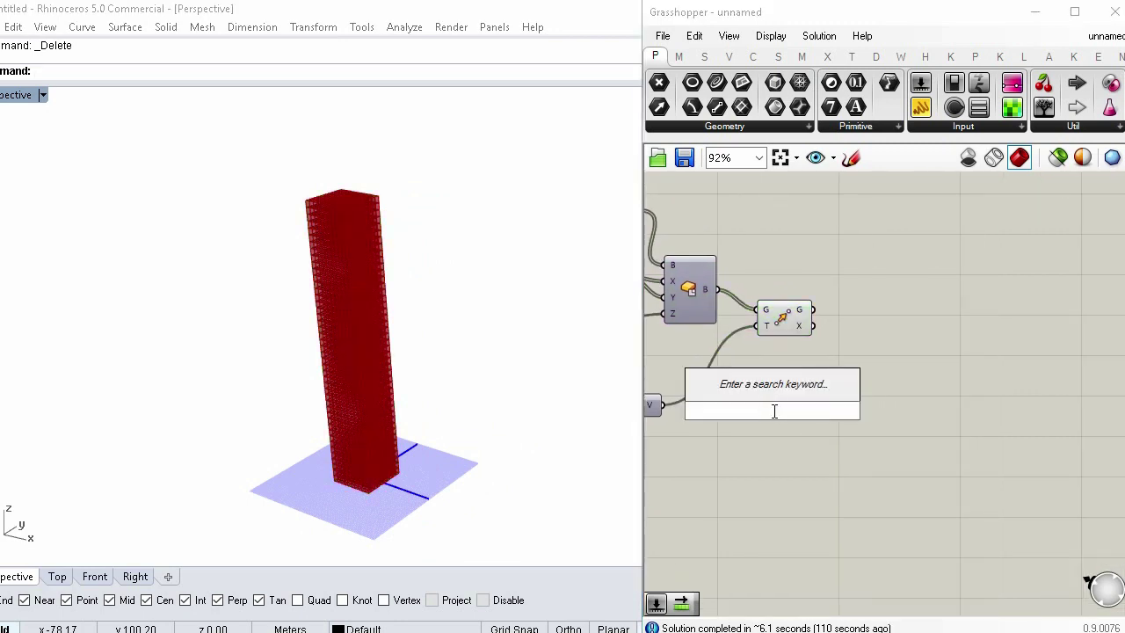
text(CRV C)
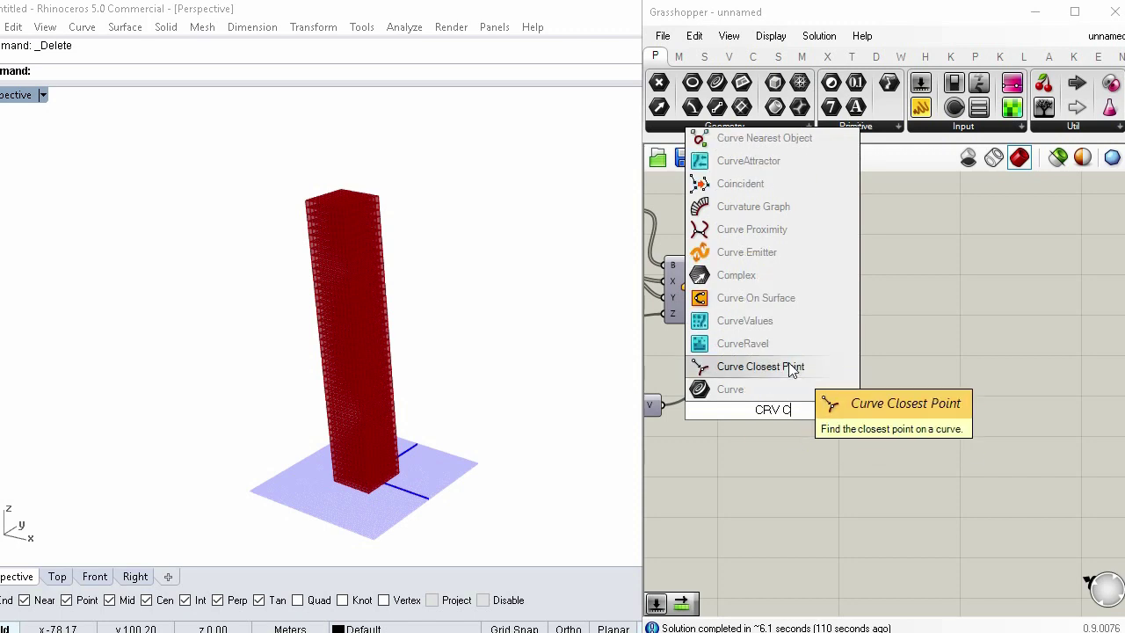
click(848, 367)
drag(799, 420, 837, 433)
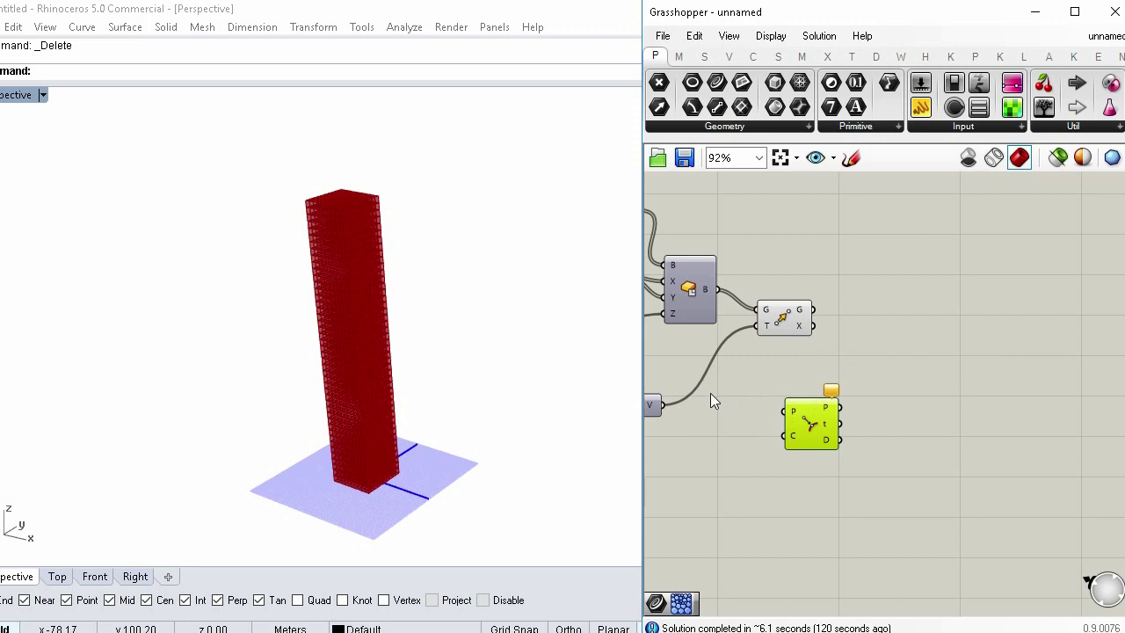
right_drag(711, 393, 761, 379)
drag(830, 302, 837, 299)
right_drag(825, 431, 915, 430)
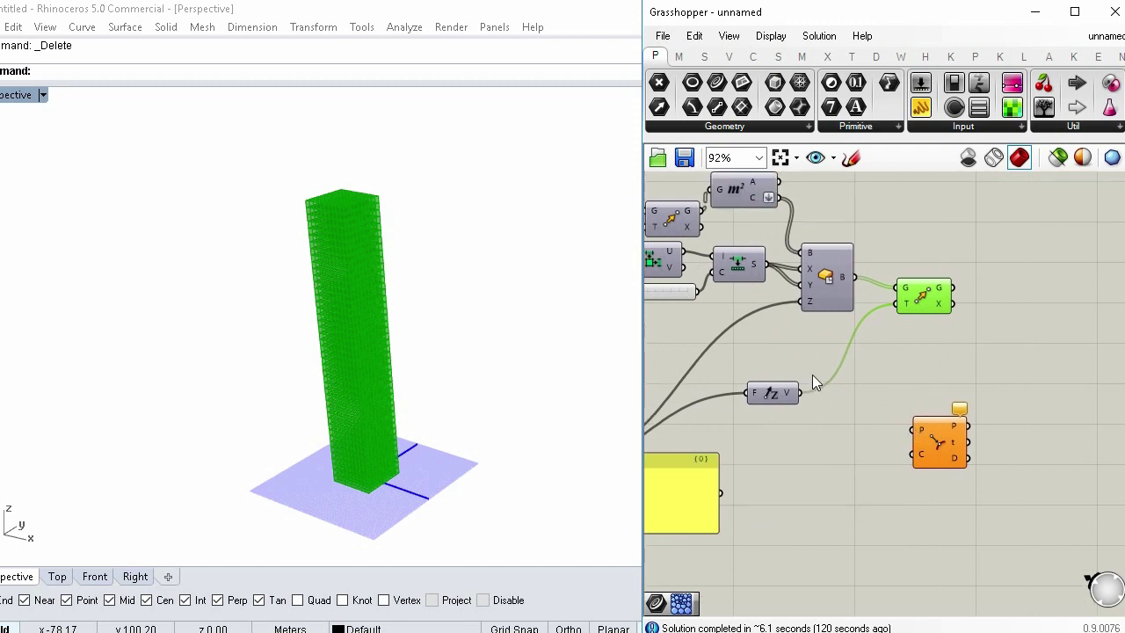
Step: Turn on the Area component's preview and examine the cell centroids inside the tower
click(748, 198)
scroll(385, 240, up, 7)
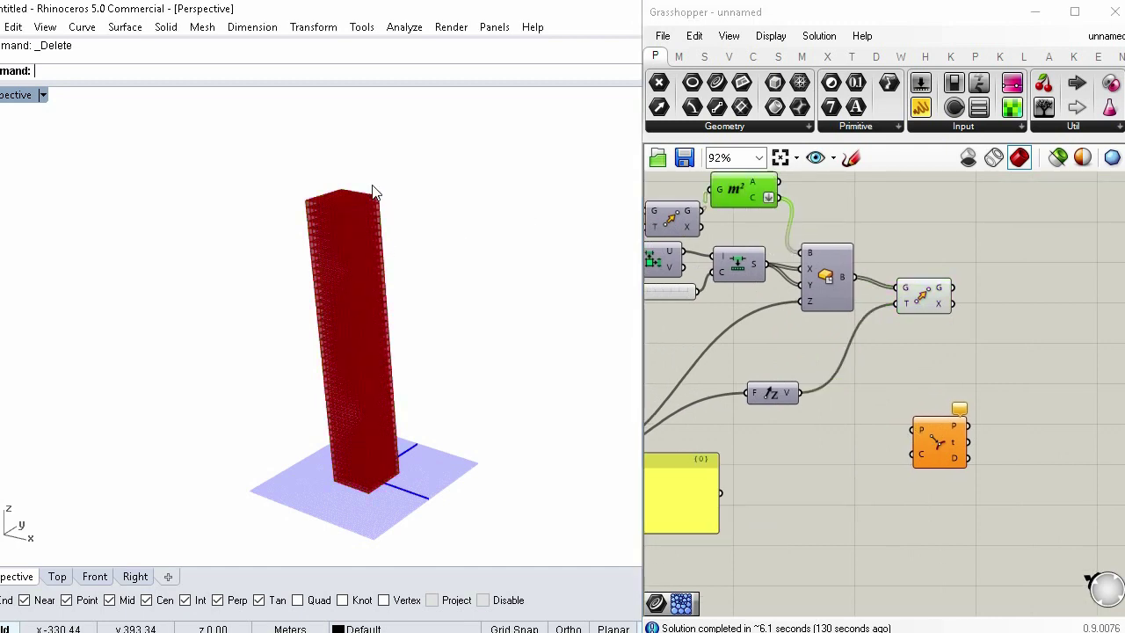
middle_click(746, 198)
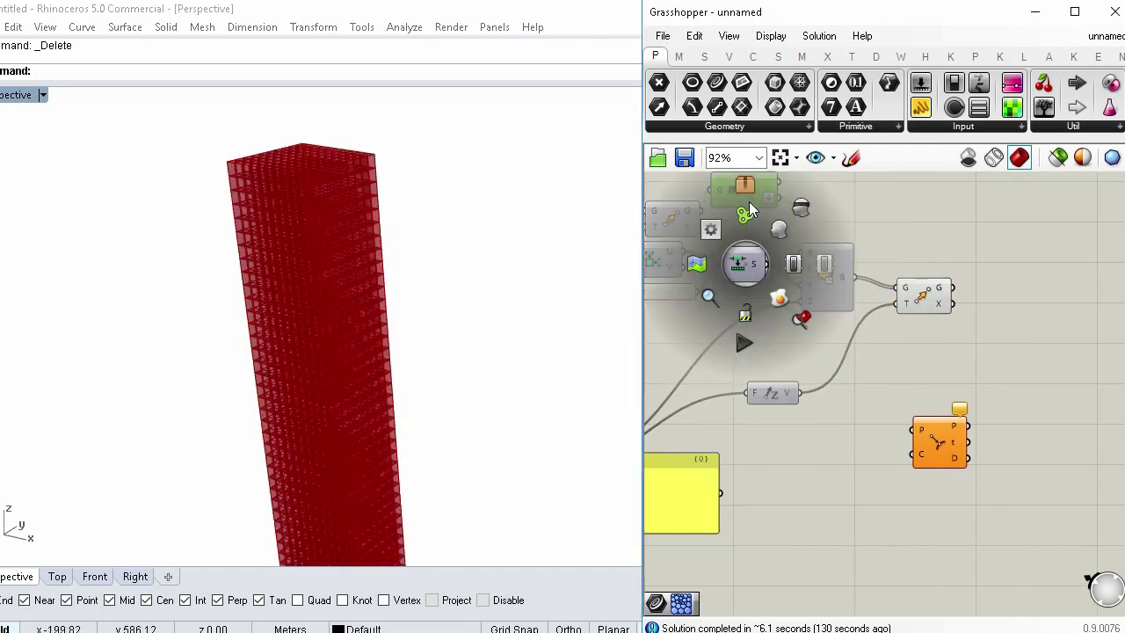
click(784, 232)
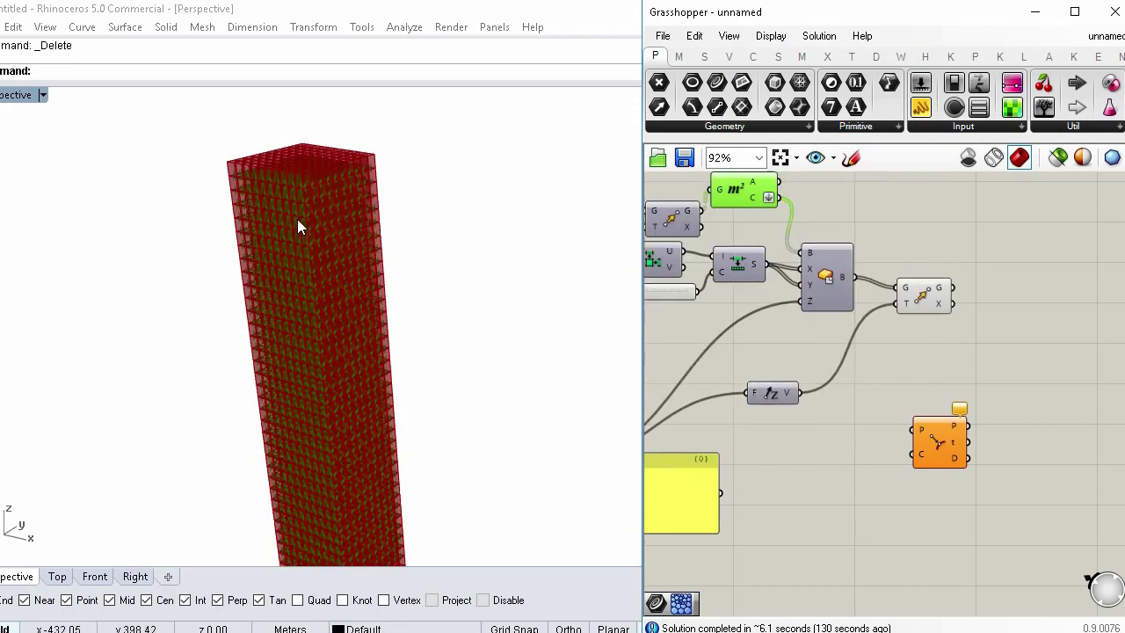
right_drag(297, 226, 335, 238)
scroll(307, 175, up, 8)
scroll(355, 340, down, 5)
right_drag(347, 295, 342, 391)
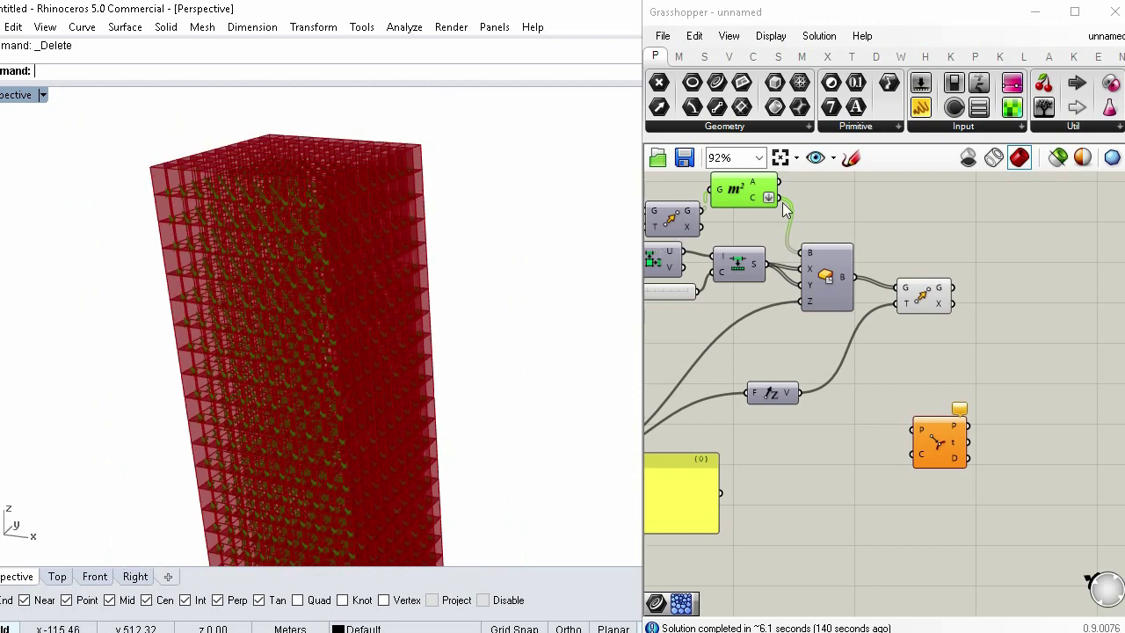
Step: Wire the Area centroids to Curve Closest Point's point input and feed its curve input from a new Curve parameter
drag(780, 198, 928, 448)
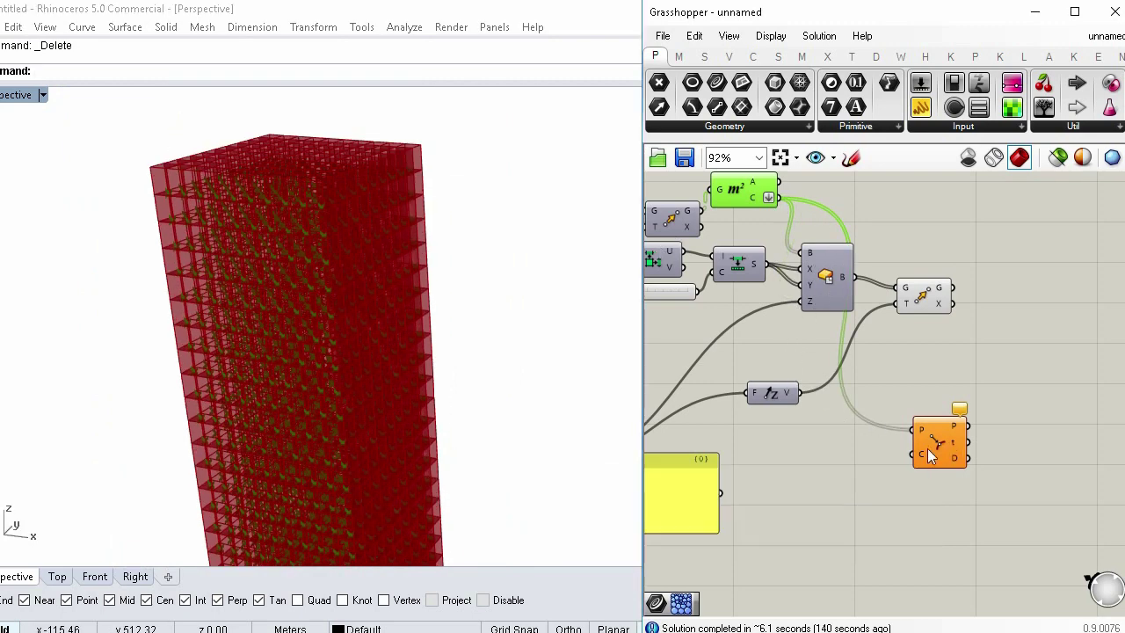
double_click(836, 464)
text(CRV)
key(Return)
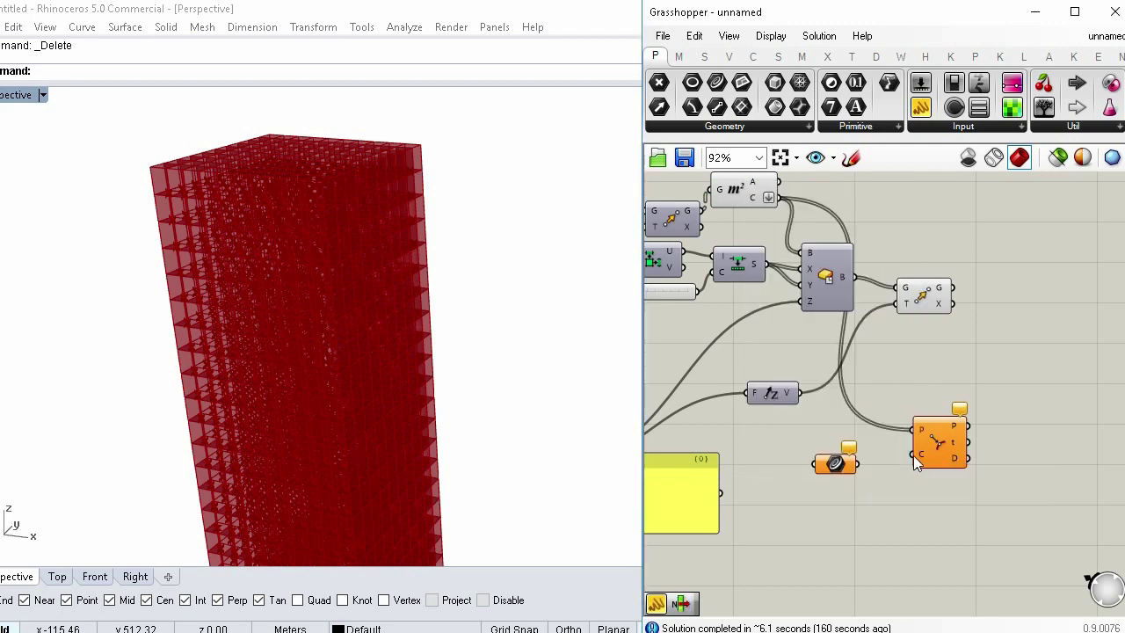
drag(835, 465, 846, 462)
click(1019, 461)
Step: Add a Larger Than component and wire Curve Closest Point's distance output to its first number input
right_drag(984, 462, 910, 454)
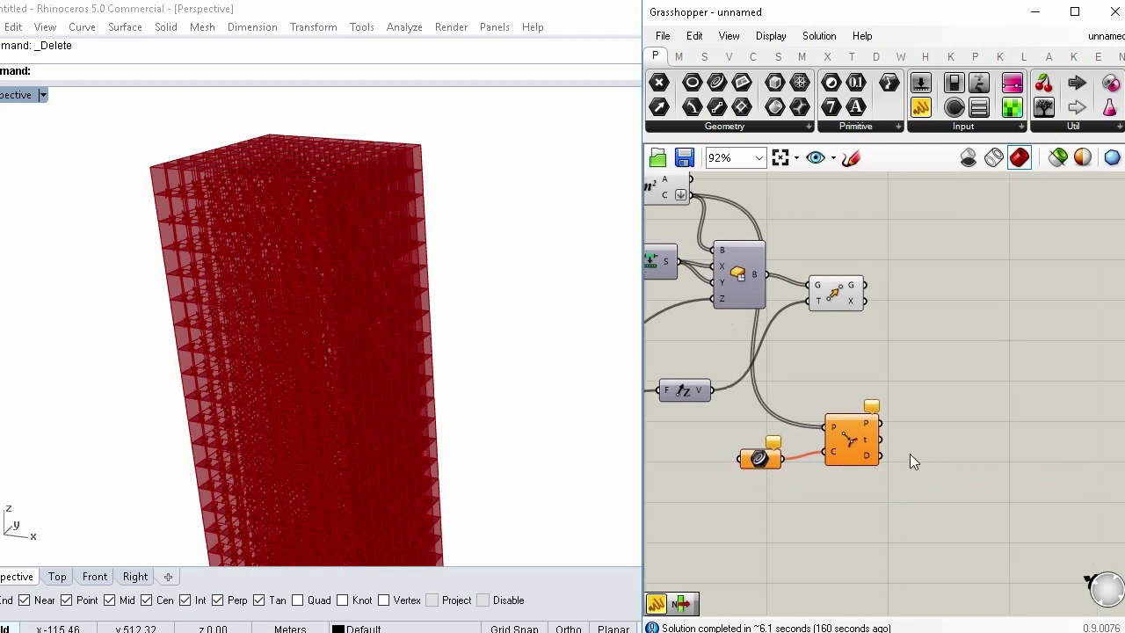
double_click(910, 450)
text(LARG)
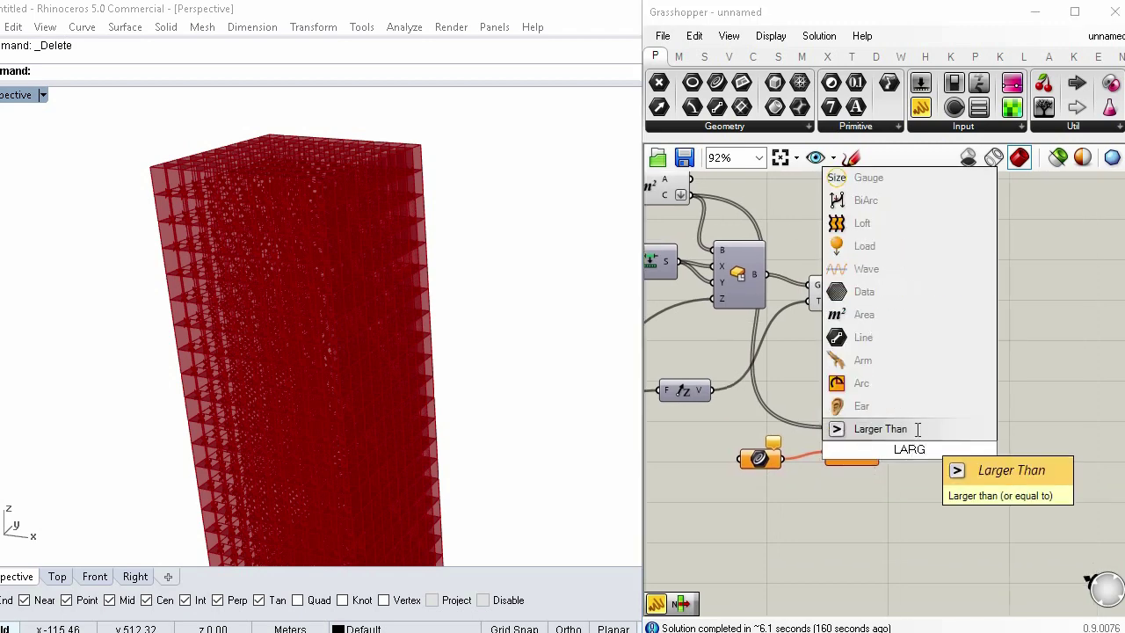
key(Return)
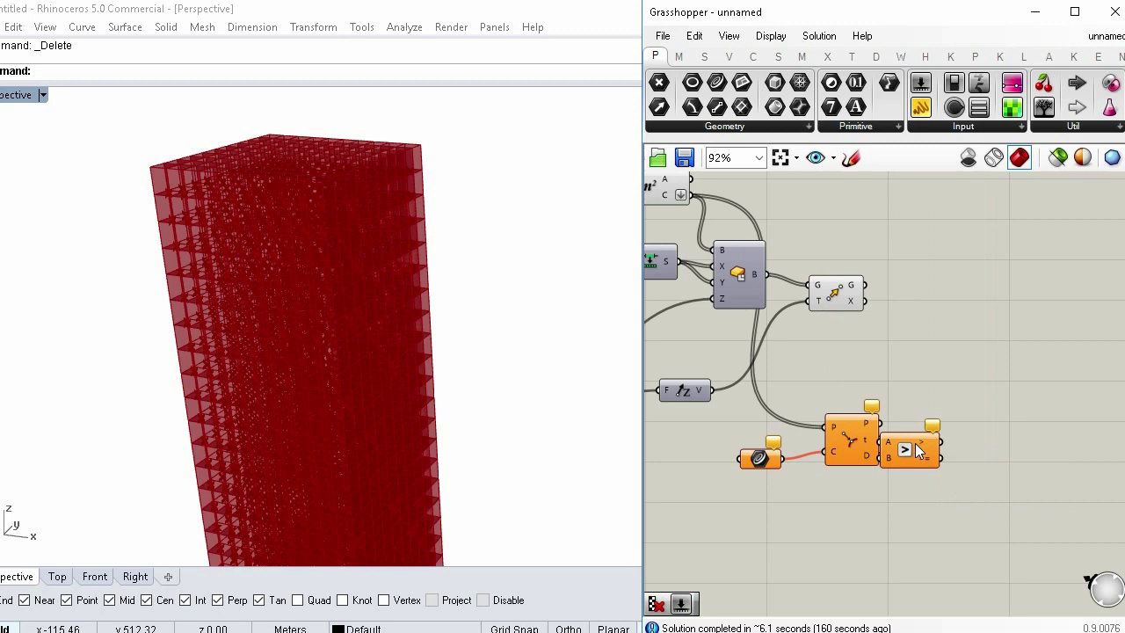
drag(919, 457, 942, 478)
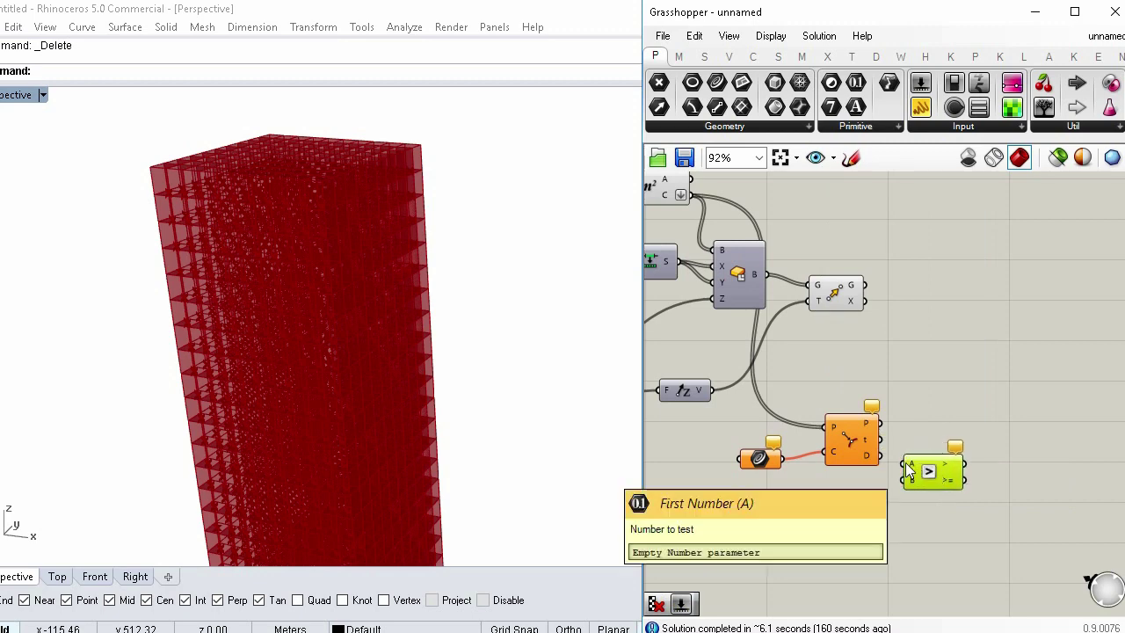
click(848, 501)
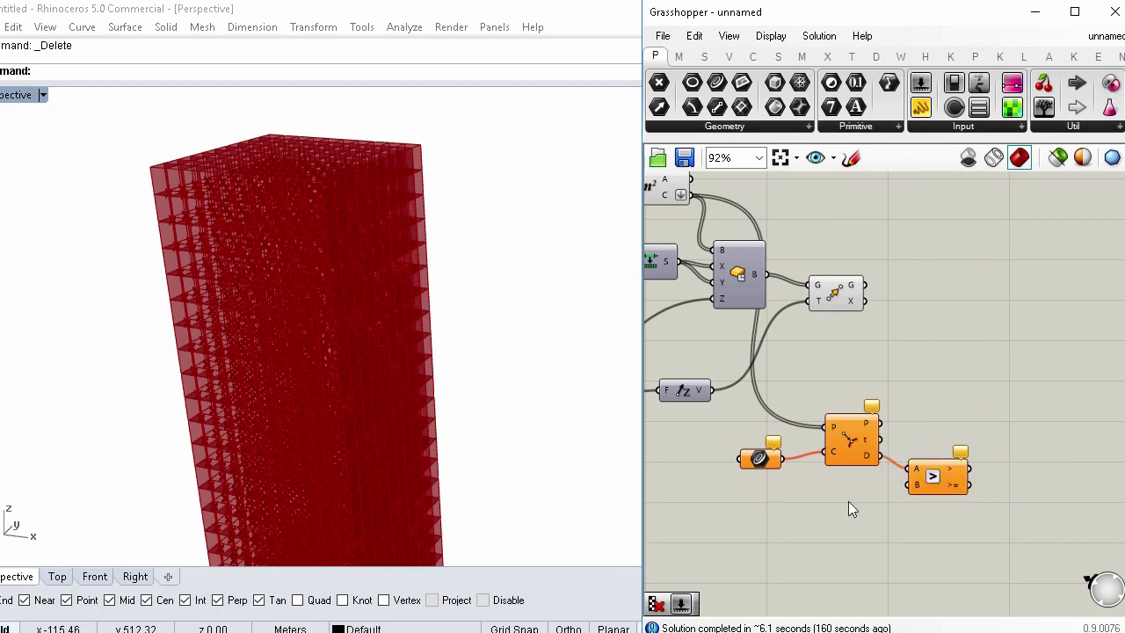
Step: Add a number slider set to 16.000 and wire it to the Larger Than component's second number input
double_click(849, 501)
text(16.000)
key(Return)
drag(895, 503, 841, 514)
Step: Add a Cull Pattern component and wire the Larger Than (>) output to its pattern input
double_click(943, 394)
text(cull)
click(955, 375)
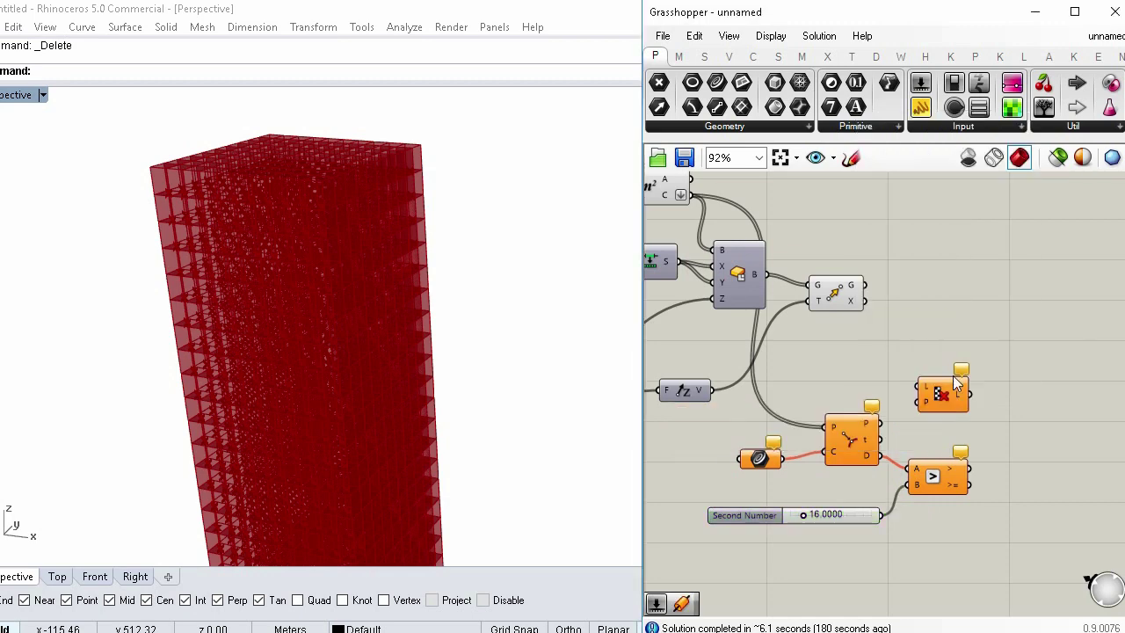
drag(956, 380, 994, 374)
drag(972, 471, 995, 376)
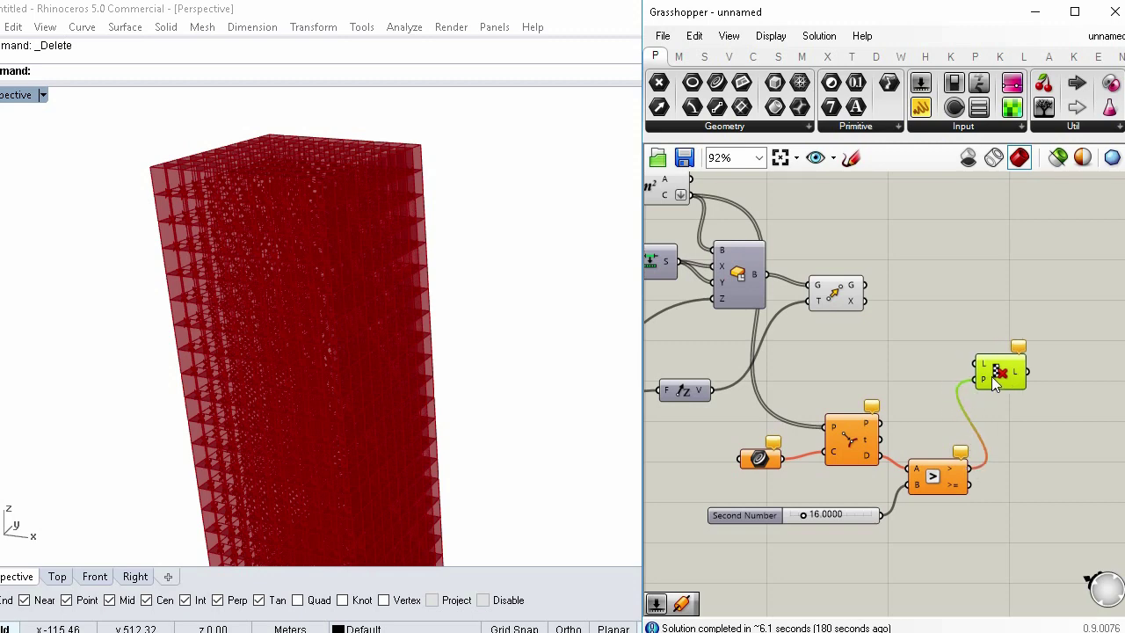
Step: Turn off the Area component's preview and wire the moved boxes to the Cull Pattern's list input
click(840, 301)
right_drag(839, 302, 915, 339)
click(751, 244)
middle_click(737, 264)
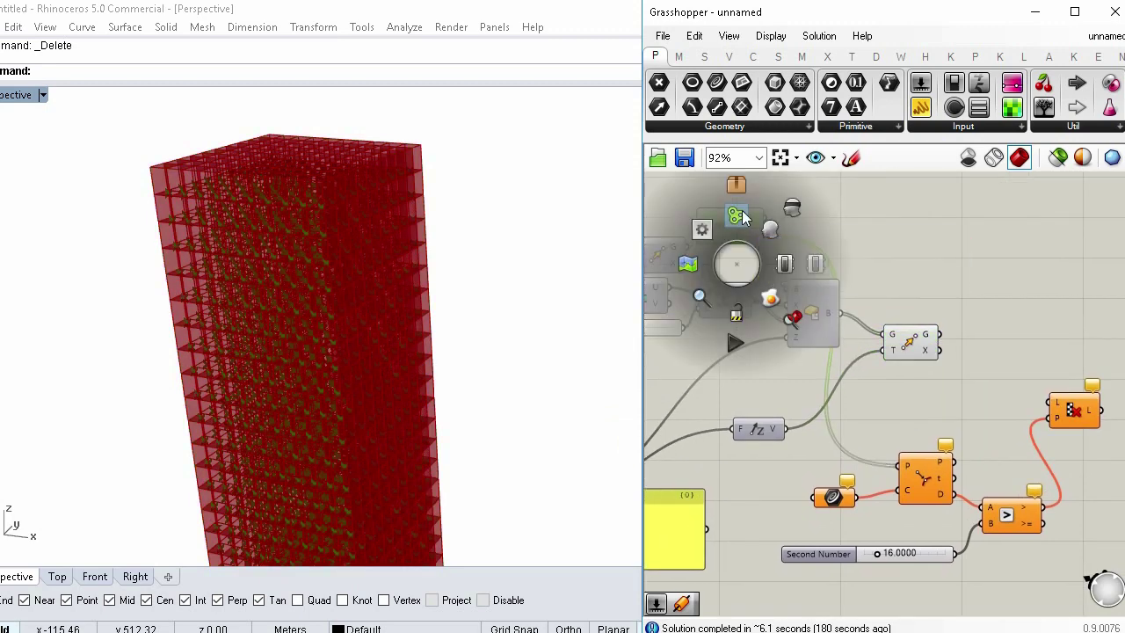
click(792, 209)
click(943, 263)
drag(942, 334, 1049, 403)
Step: Add a Custom Preview component and wire the Cull Pattern's list output to its geometry input
right_drag(996, 360, 833, 327)
double_click(934, 408)
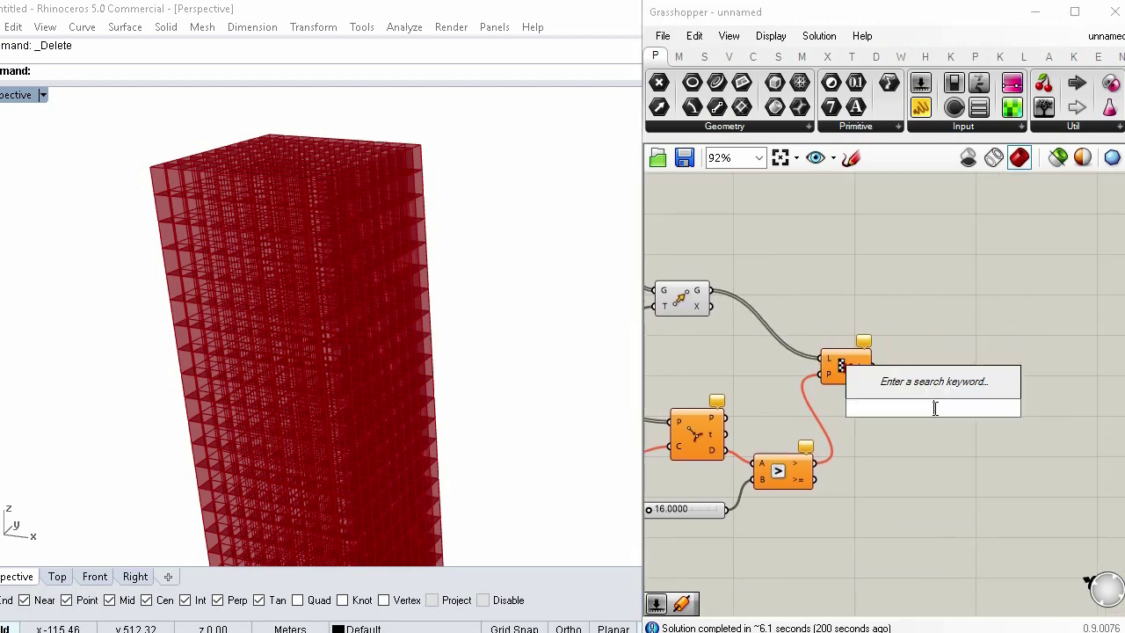
text(custom)
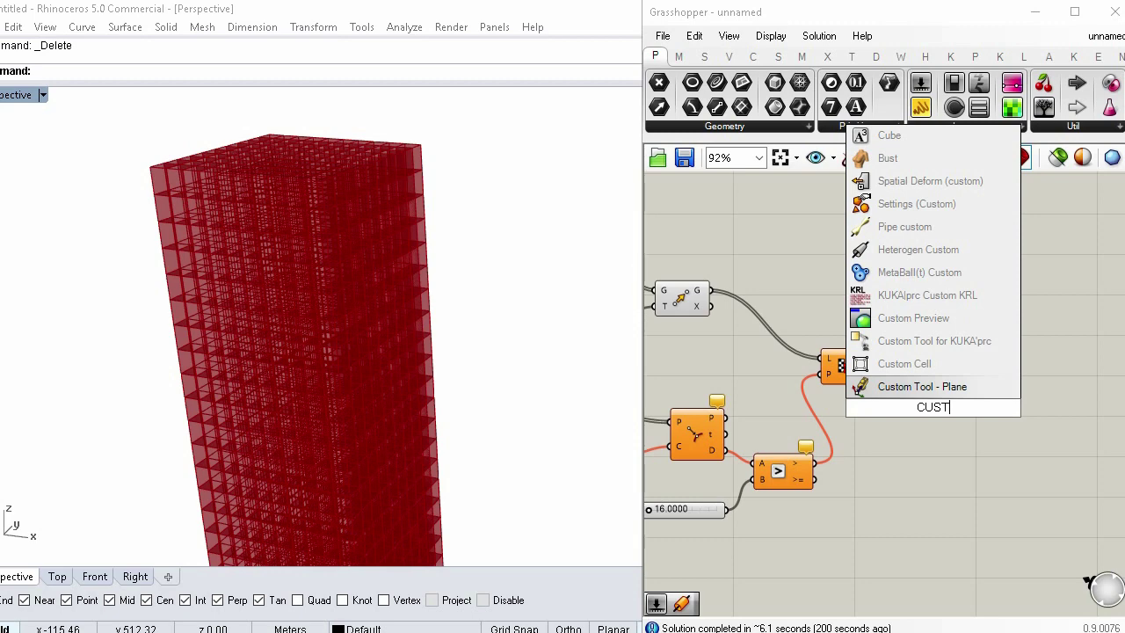
click(936, 319)
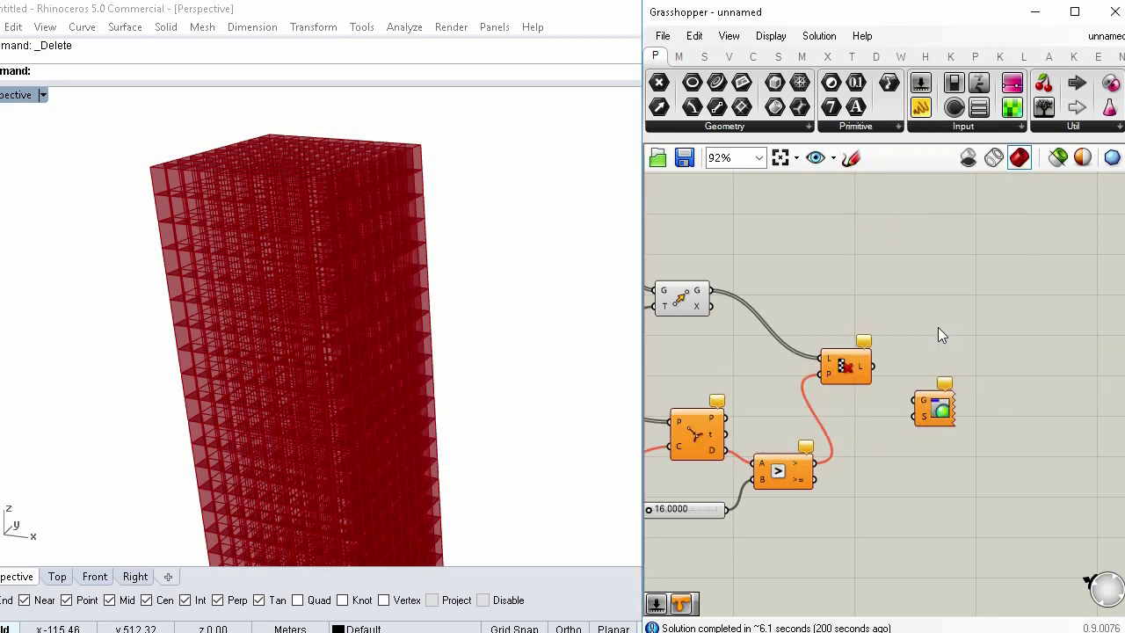
mouse_move(917, 401)
mouse_down()
mouse_move(874, 362)
mouse_move(936, 409)
mouse_move(923, 395)
mouse_up()
click(859, 423)
right_drag(772, 396, 921, 365)
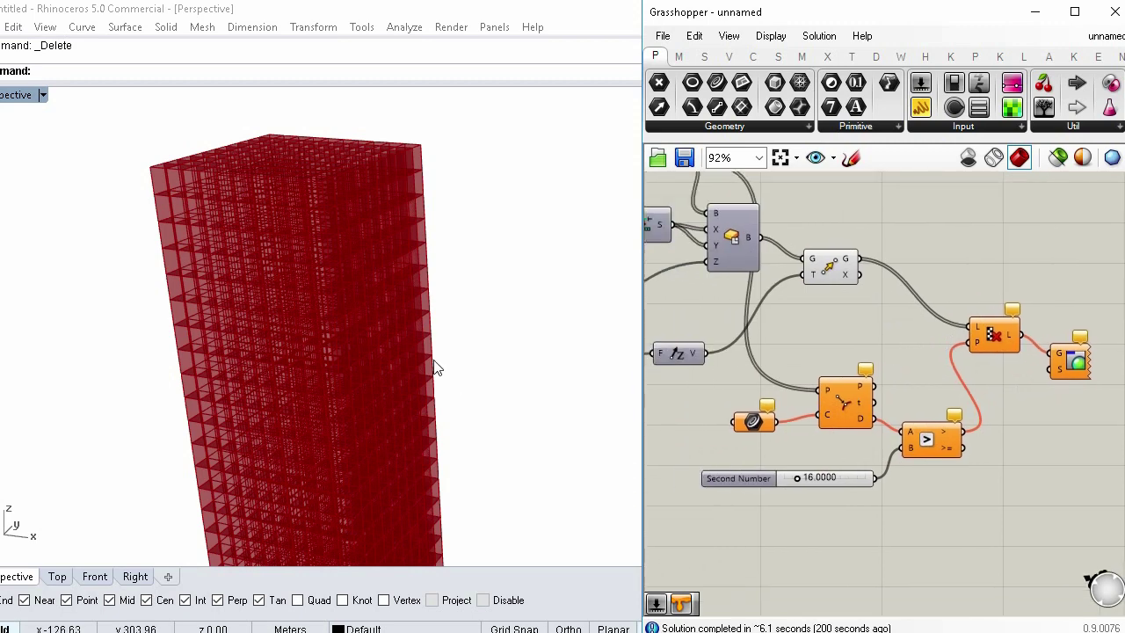
Step: Draw a degree-3 control-point curve in Rhino that winds across the tower from its base to above its roof
scroll(419, 430, down, 8)
scroll(432, 385, up, 3)
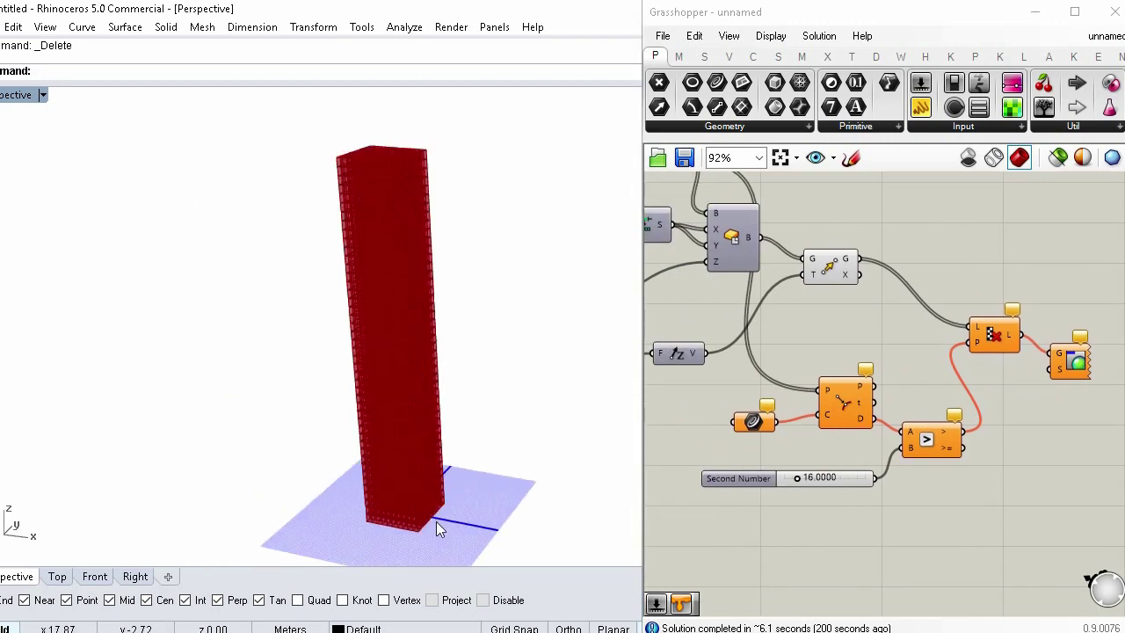
text(Curve)
key(Return)
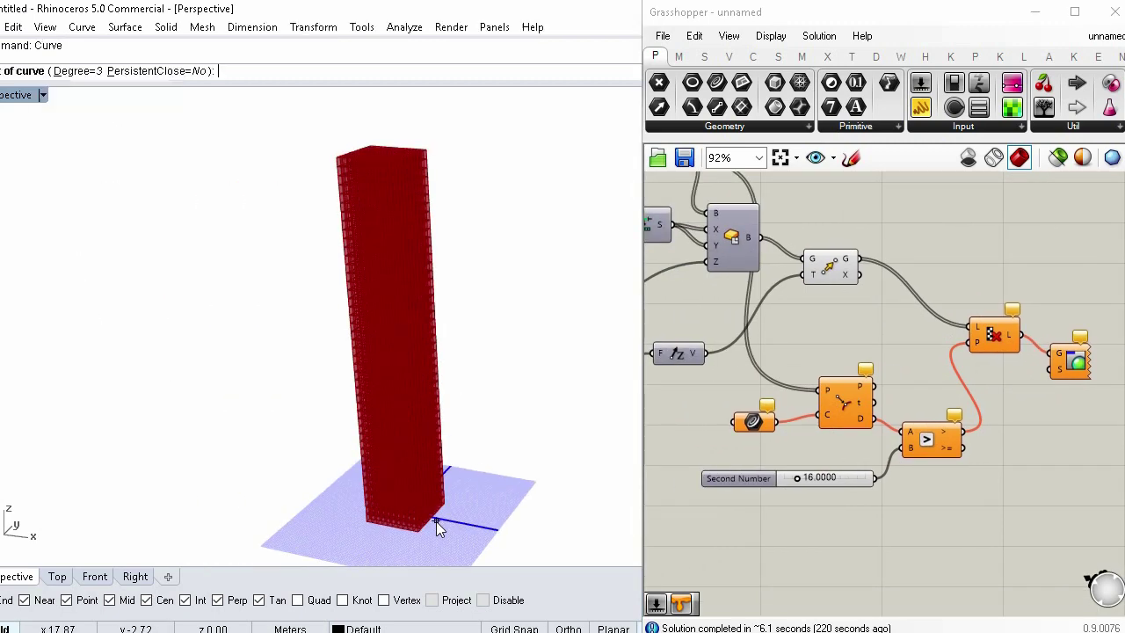
click(387, 542)
click(290, 405)
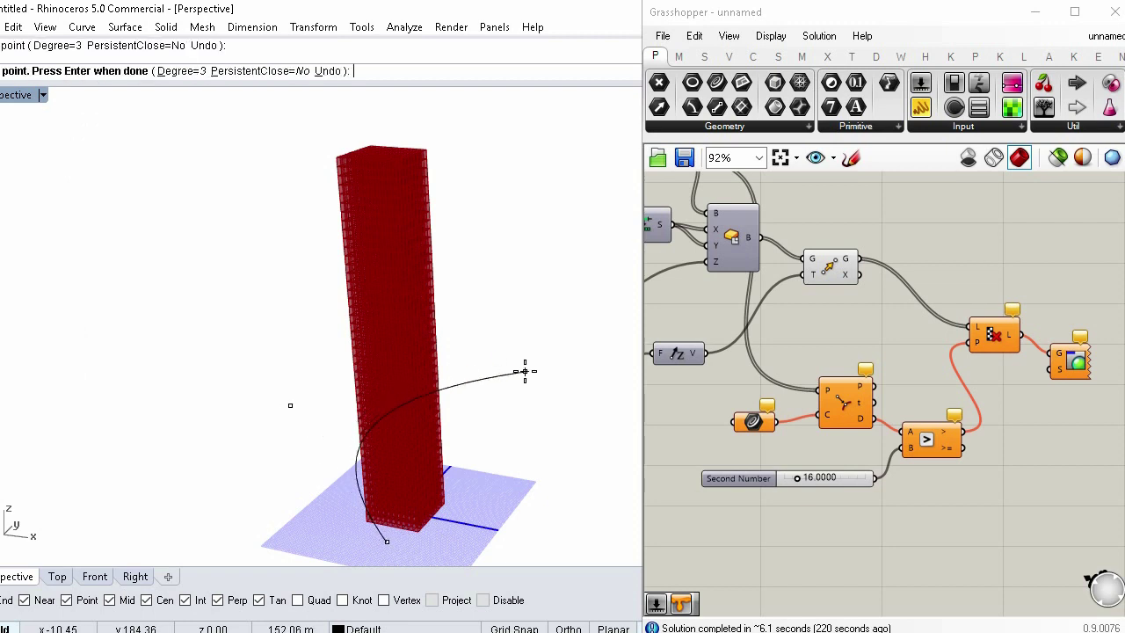
click(525, 371)
click(472, 376)
click(279, 290)
click(255, 153)
click(449, 257)
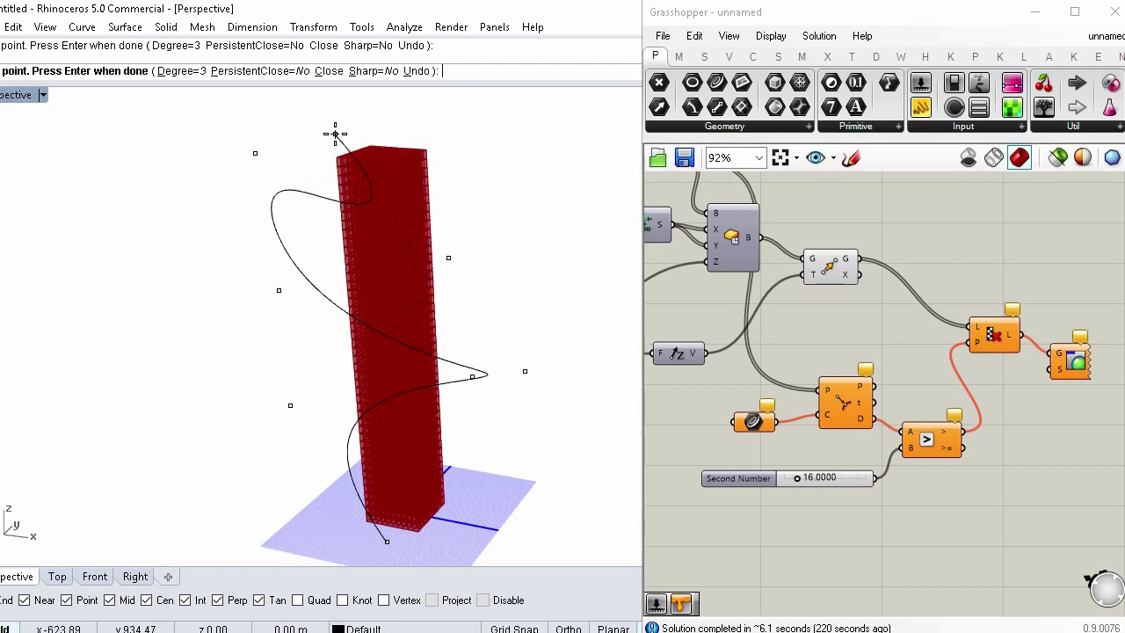
key(Return)
Step: Reposition the new curve with the gumball and set it as the single curve of the Grasshopper Curve parameter
scroll(467, 354, up, 5)
scroll(424, 360, down, 1)
right_drag(380, 389, 487, 399)
drag(487, 400, 391, 246)
drag(545, 173, 758, 413)
right_click(753, 422)
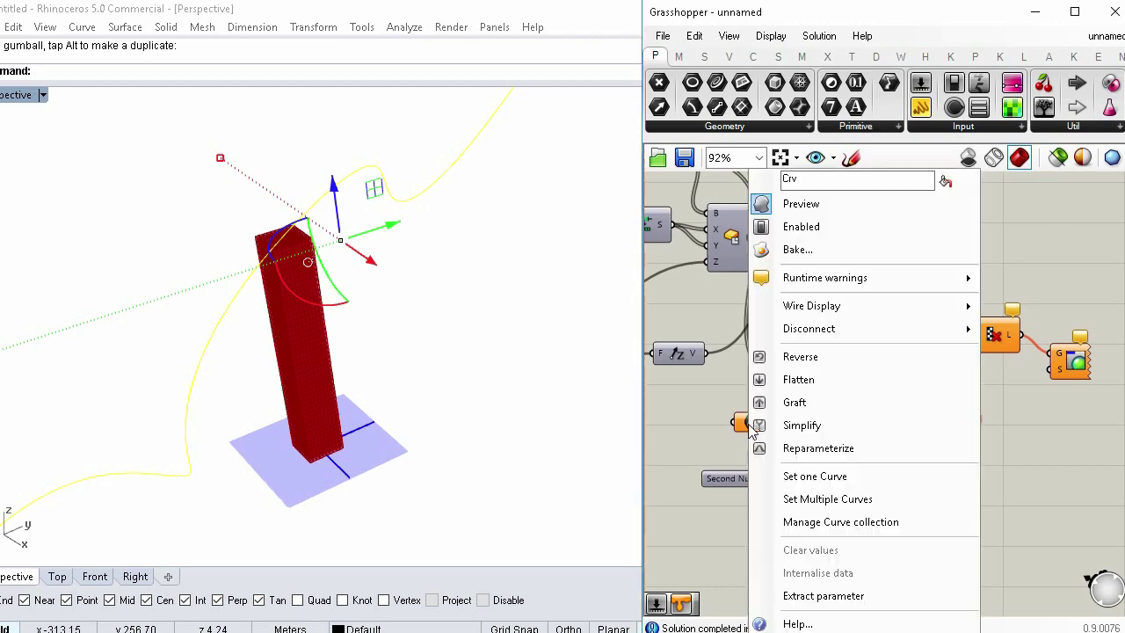
click(810, 477)
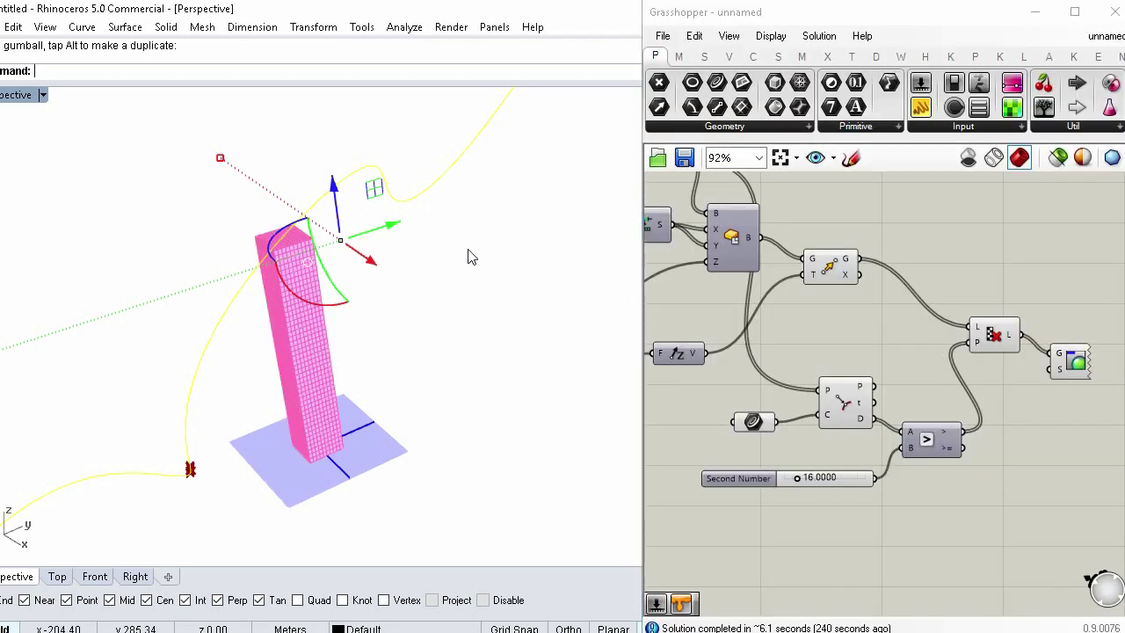
Step: Shift the attractor curve with the gumball so it runs close beside the tower's base
right_drag(369, 271, 442, 534)
drag(438, 560, 383, 496)
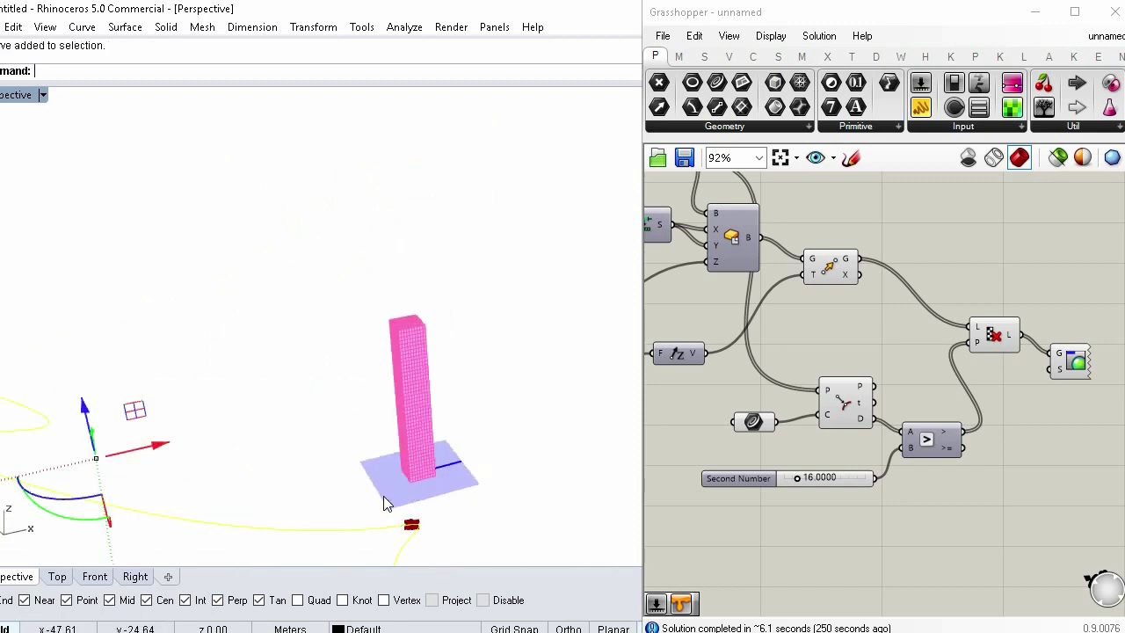
drag(490, 398, 449, 406)
right_drag(474, 399, 442, 401)
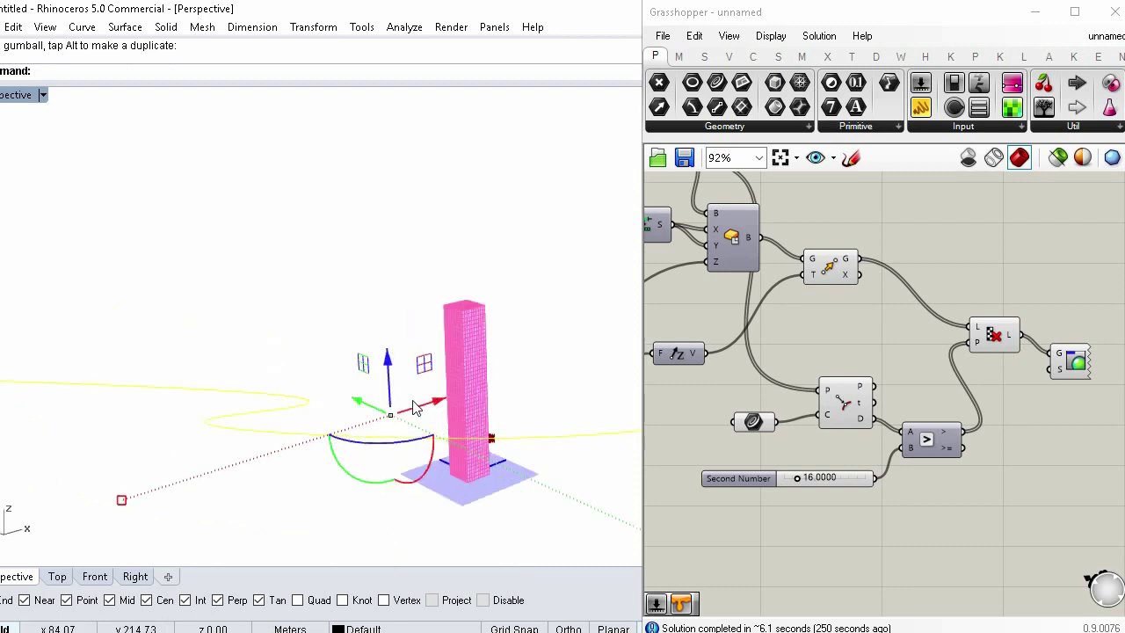
drag(369, 401, 416, 414)
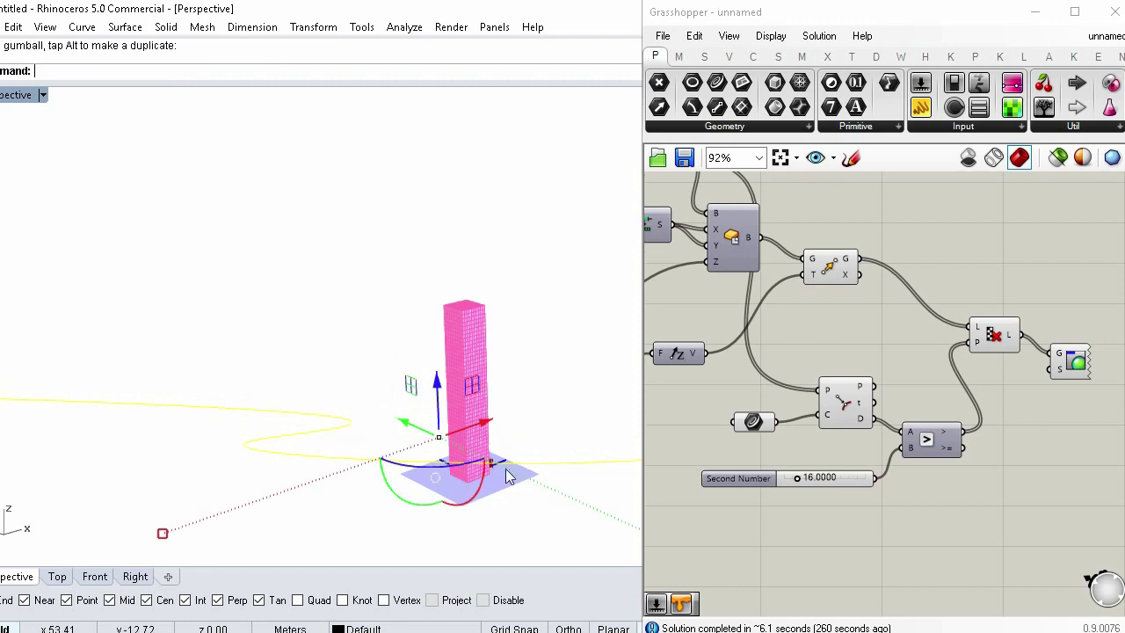
Step: Move the attractor curve into the tower with the gumball, then raise it to the tower's upper part
right_drag(330, 432, 443, 448)
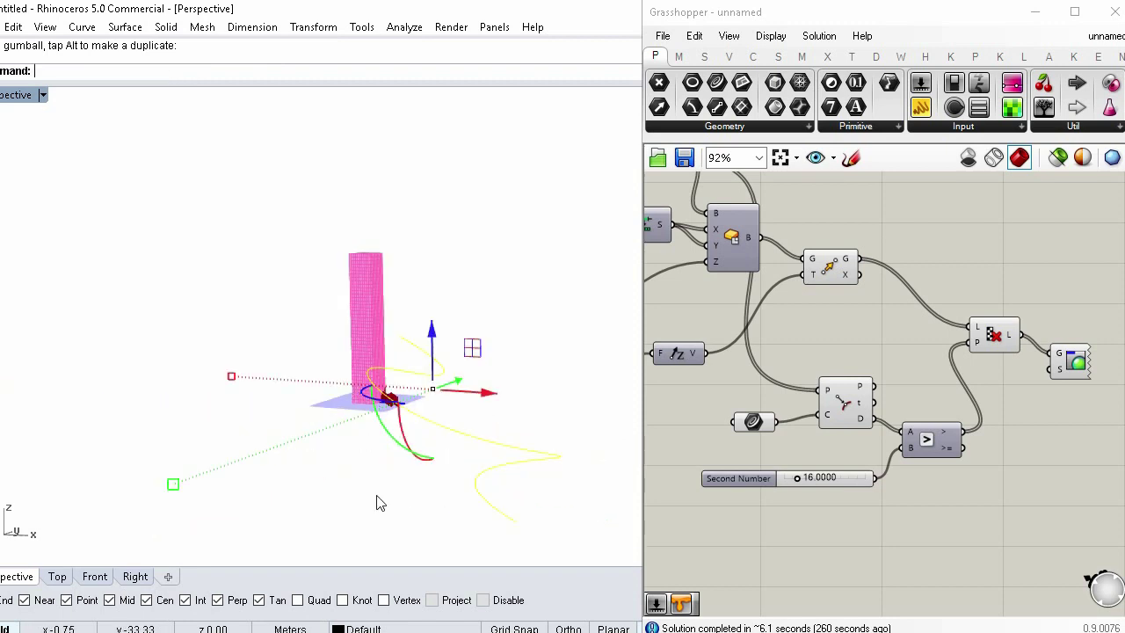
shift+right_drag(407, 484, 299, 498)
right_drag(352, 422, 479, 389)
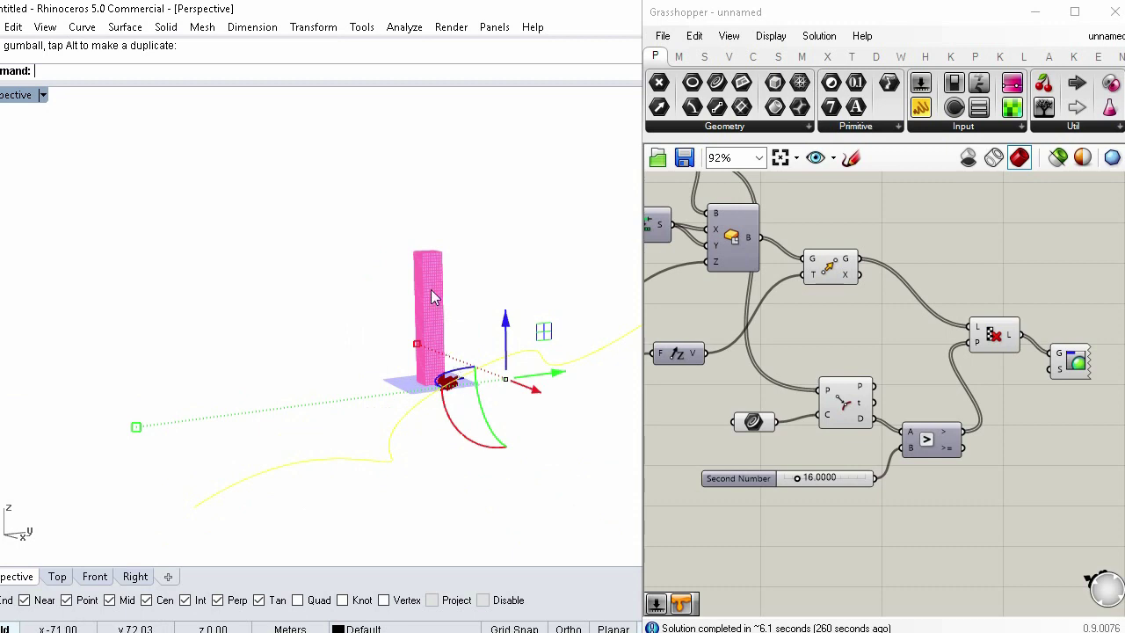
scroll(431, 292, up, 3)
scroll(542, 396, up, 2)
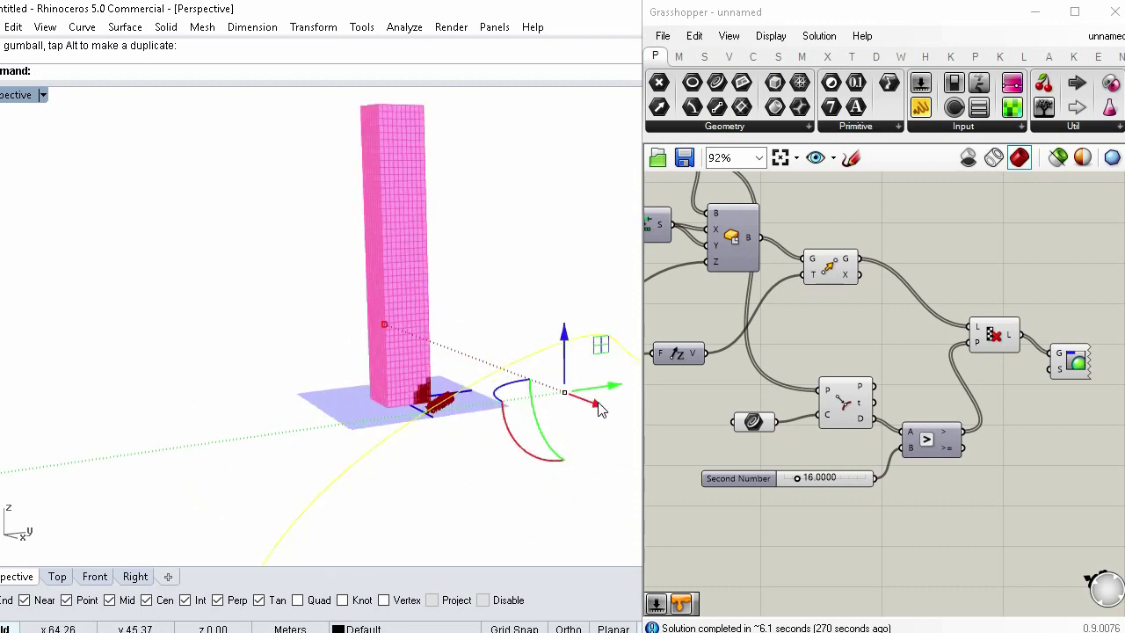
drag(571, 398, 569, 397)
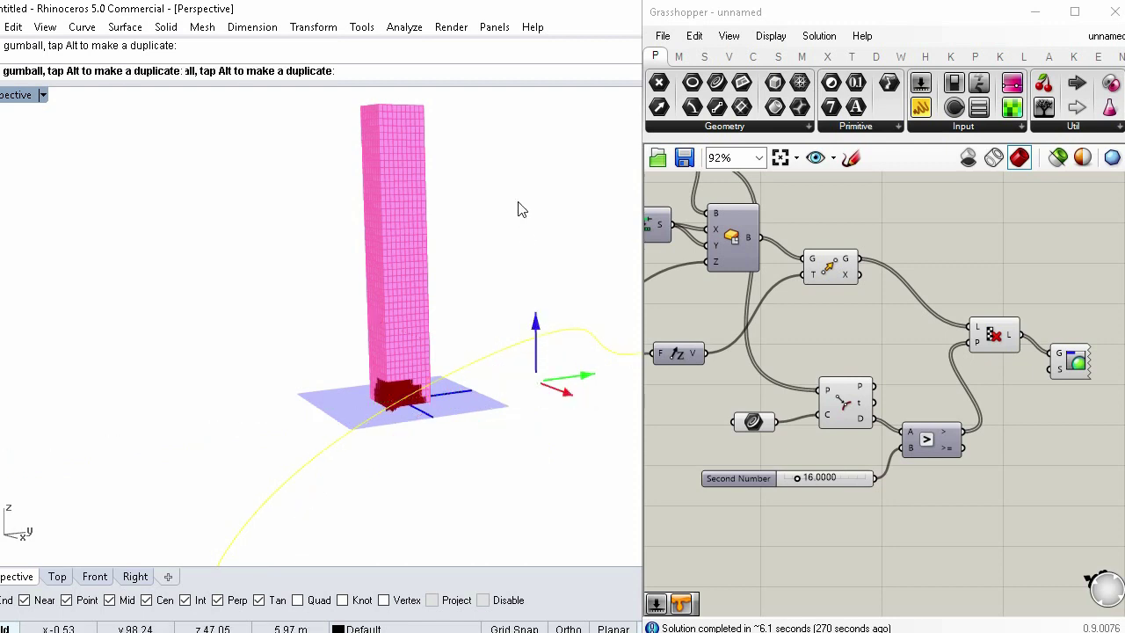
drag(535, 319, 536, 154)
Step: Set the Second Number slider to about 27.95 and turn off the preview of the Move, Pull Point and Cull Pattern components
mouse_move(800, 480)
mouse_down()
mouse_move(791, 477)
mouse_move(819, 478)
mouse_move(806, 480)
mouse_up()
drag(1004, 408, 824, 255)
middle_click(824, 261)
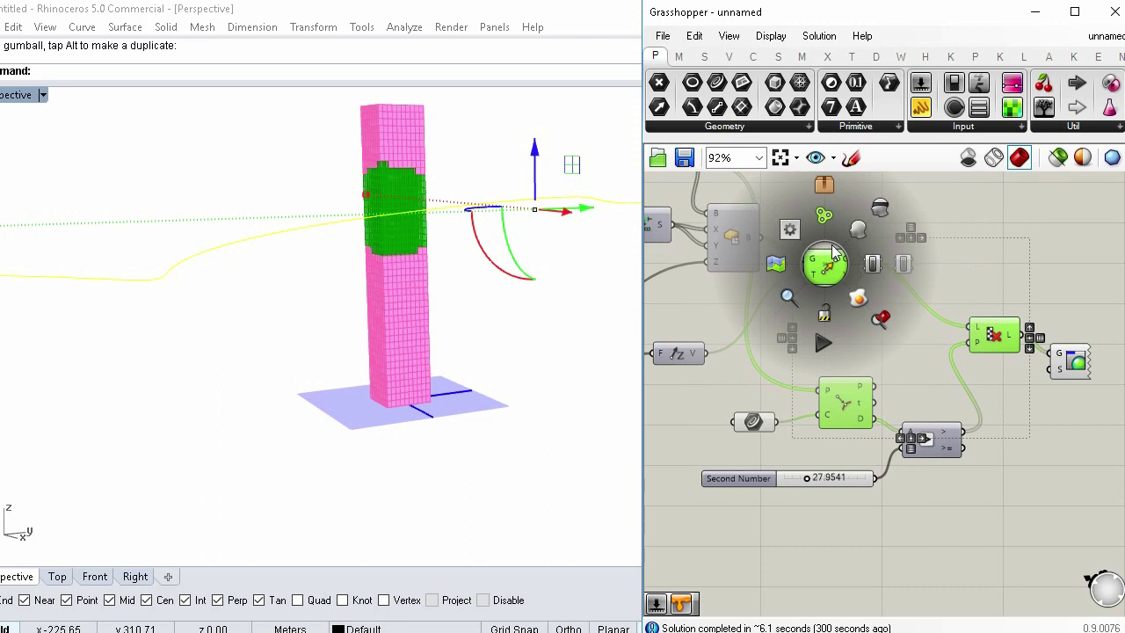
click(880, 206)
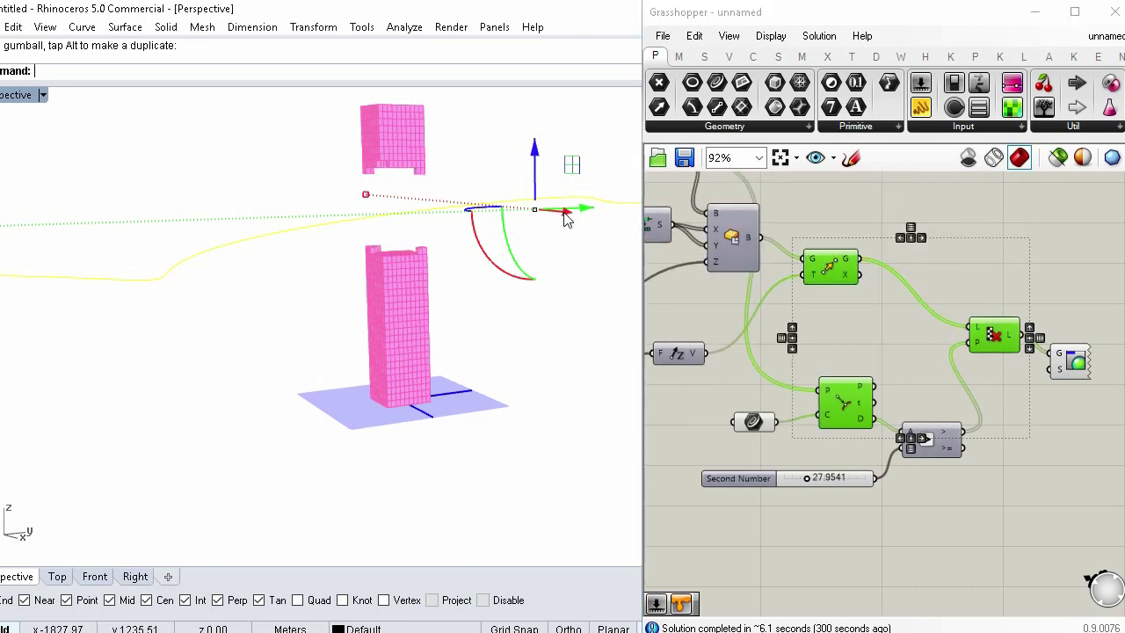
Step: Shift the raised attractor curve horizontally across the tower with the gumball to try different cut-outs
drag(565, 220, 576, 219)
right_drag(390, 200, 610, 246)
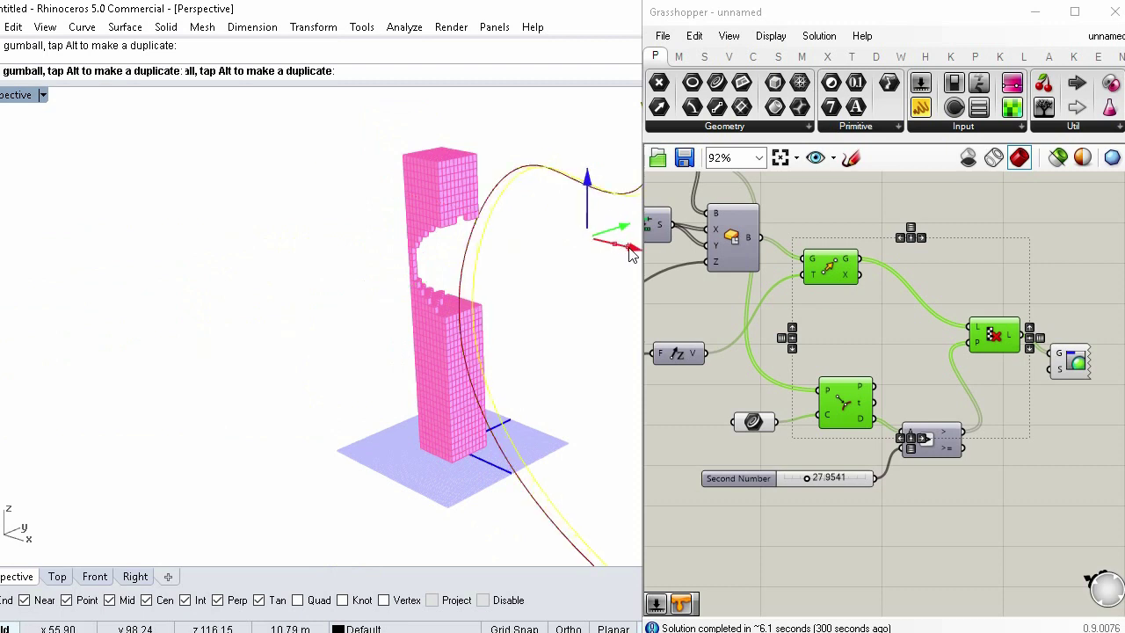
drag(630, 253, 543, 226)
right_drag(373, 240, 342, 274)
scroll(342, 233, up, 5)
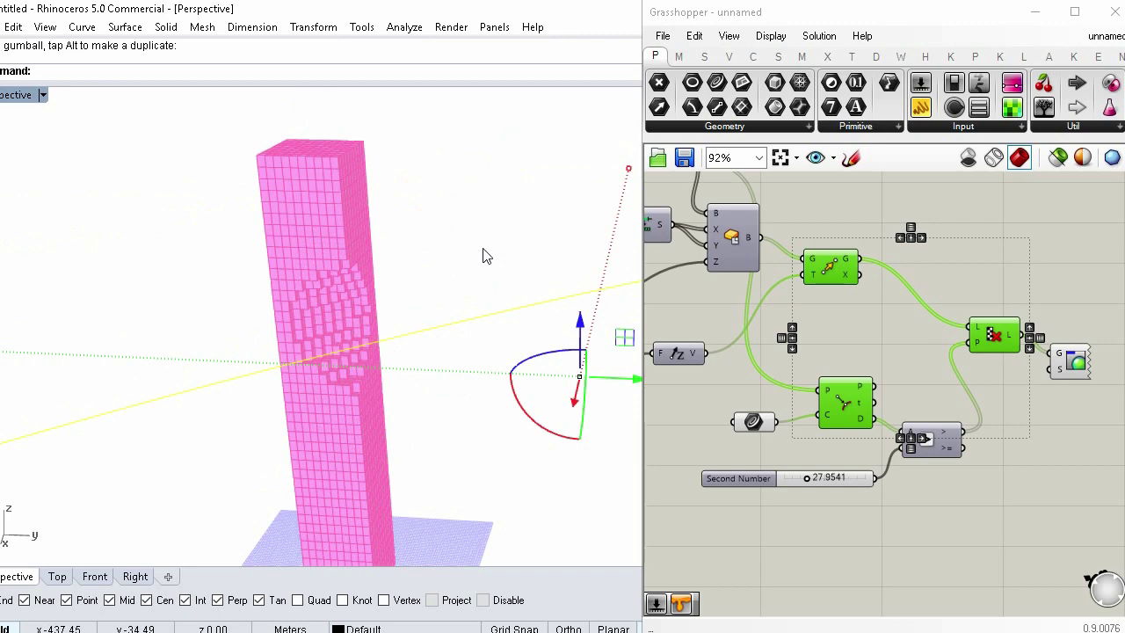
Step: Delete the attractor curve from the Rhino model
click(504, 225)
drag(532, 372, 474, 213)
key(Delete)
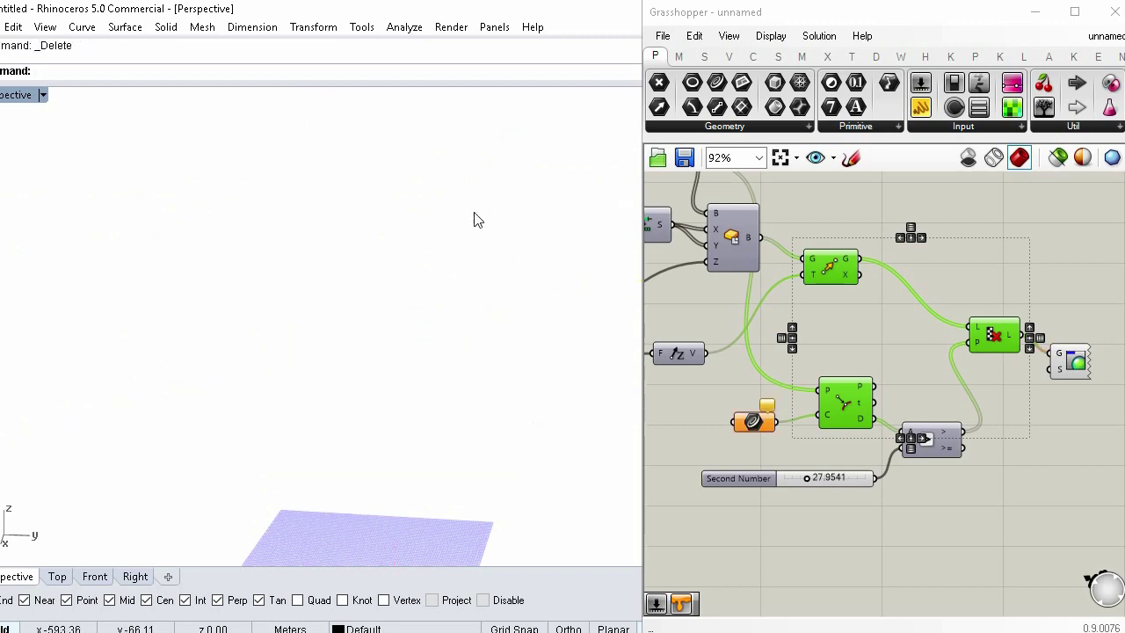
Step: Turn the preview of the Move component back on to display the full box tower
click(874, 205)
click(832, 272)
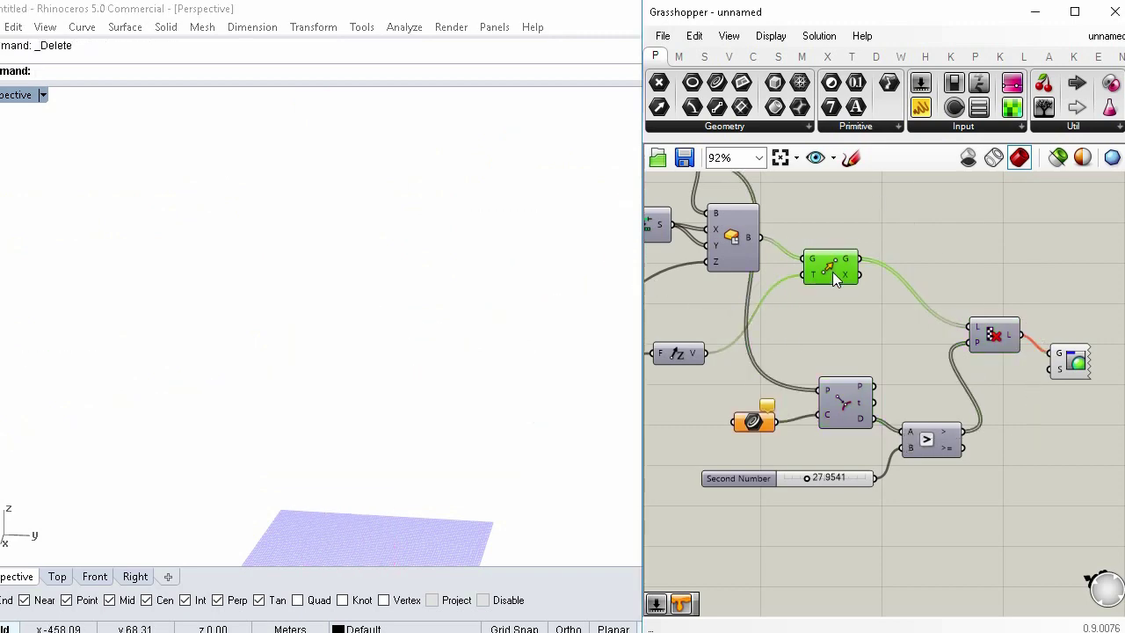
middle_click(833, 272)
click(864, 238)
scroll(475, 344, down, 5)
shift+right_drag(493, 344, 538, 299)
scroll(758, 369, down, 3)
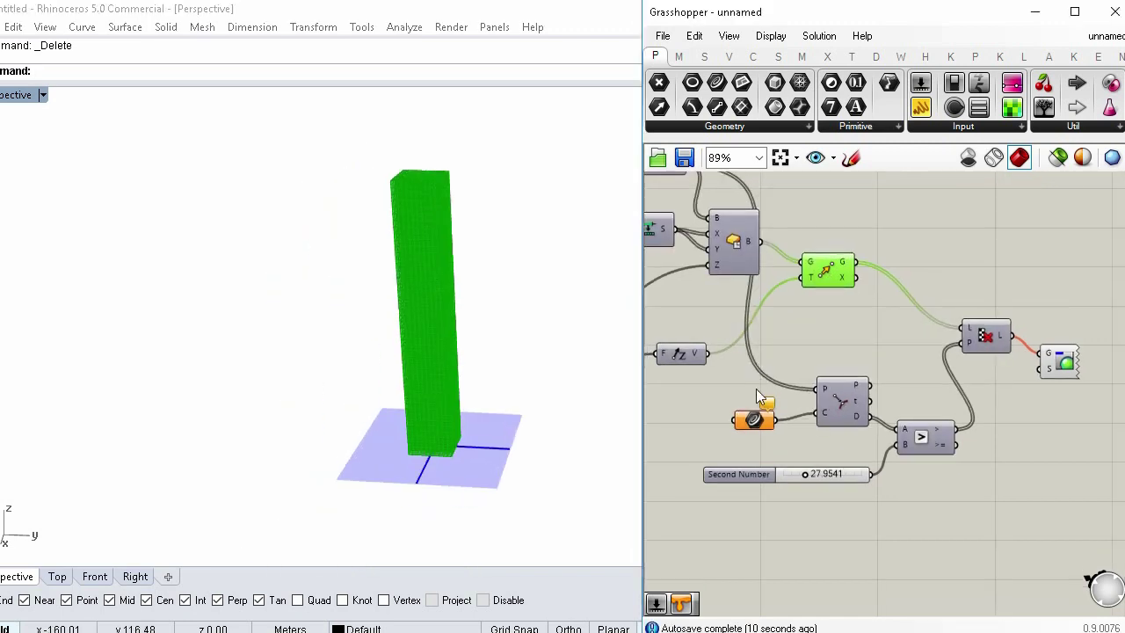
Step: Add a Series component in the empty canvas area below the Second Number slider
scroll(762, 439, up, 2)
click(765, 463)
double_click(765, 457)
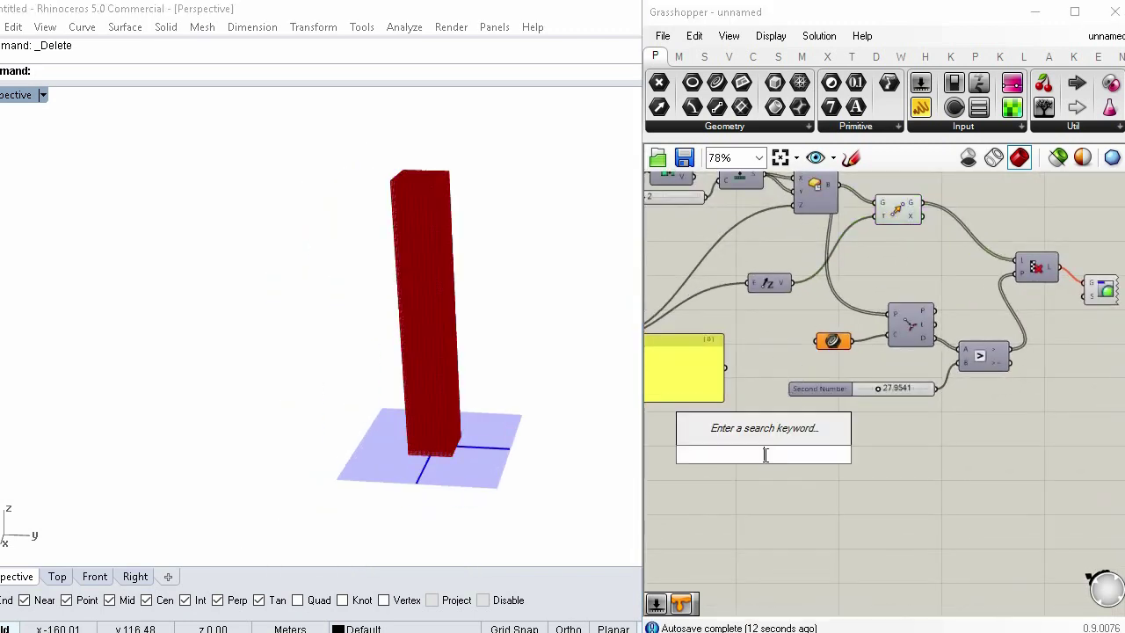
text(SER)
click(768, 434)
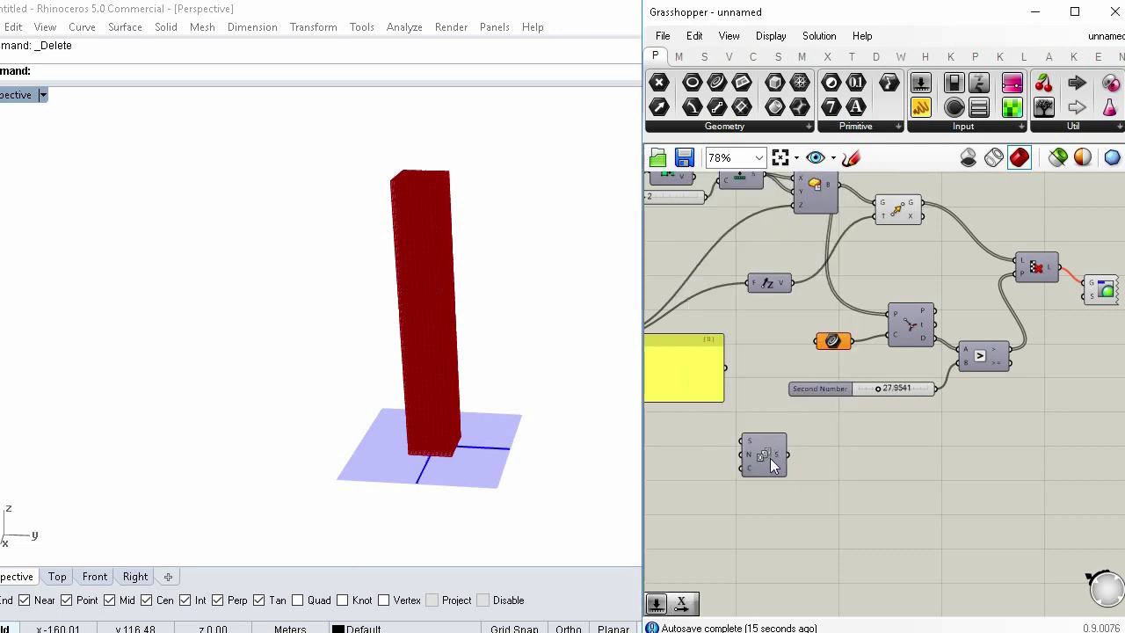
drag(764, 459, 779, 505)
Step: Create a number slider set to 17 and wire it to the Series component's count input
double_click(708, 510)
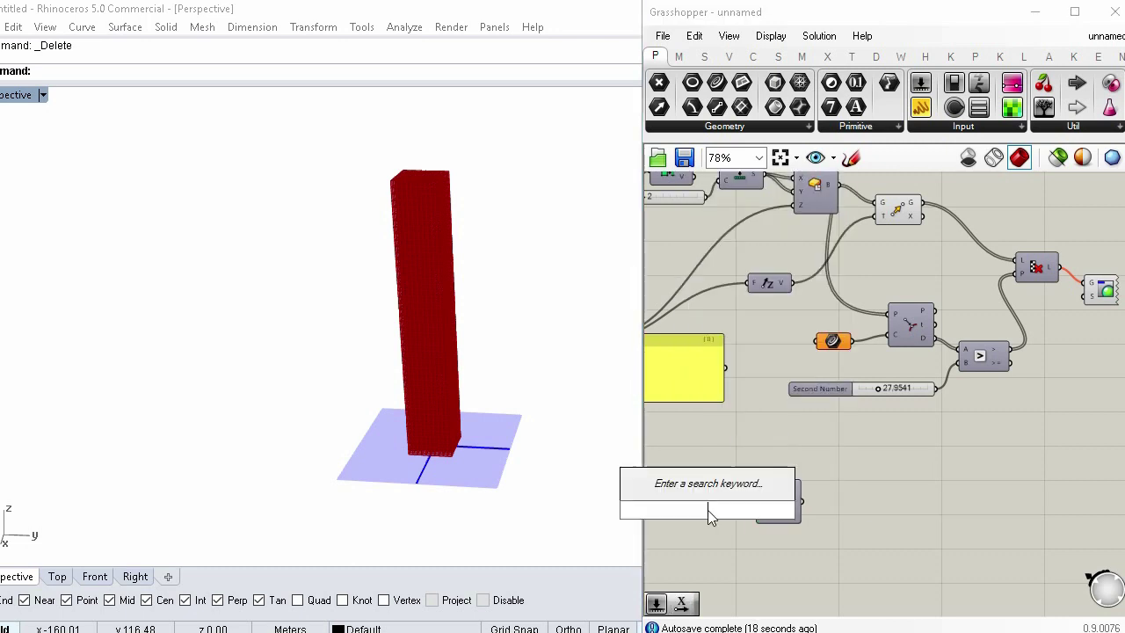
text(17)
key(Return)
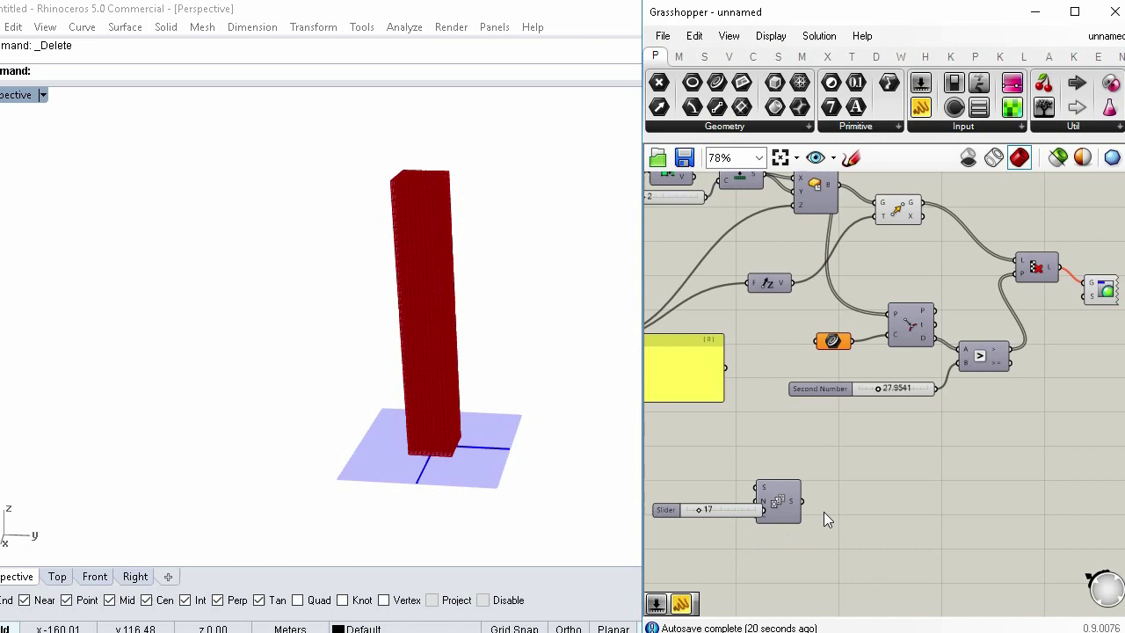
drag(785, 507, 763, 513)
drag(822, 536, 737, 473)
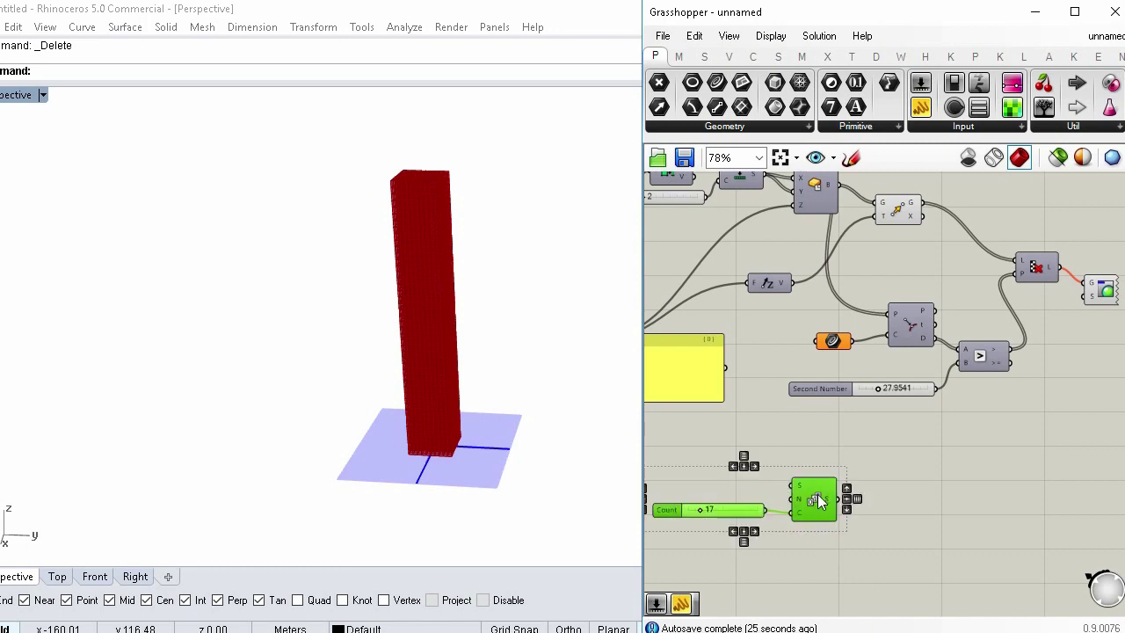
drag(818, 494, 793, 495)
Step: Add Cosine and Sine components and wire the Series output to both of them
double_click(839, 469)
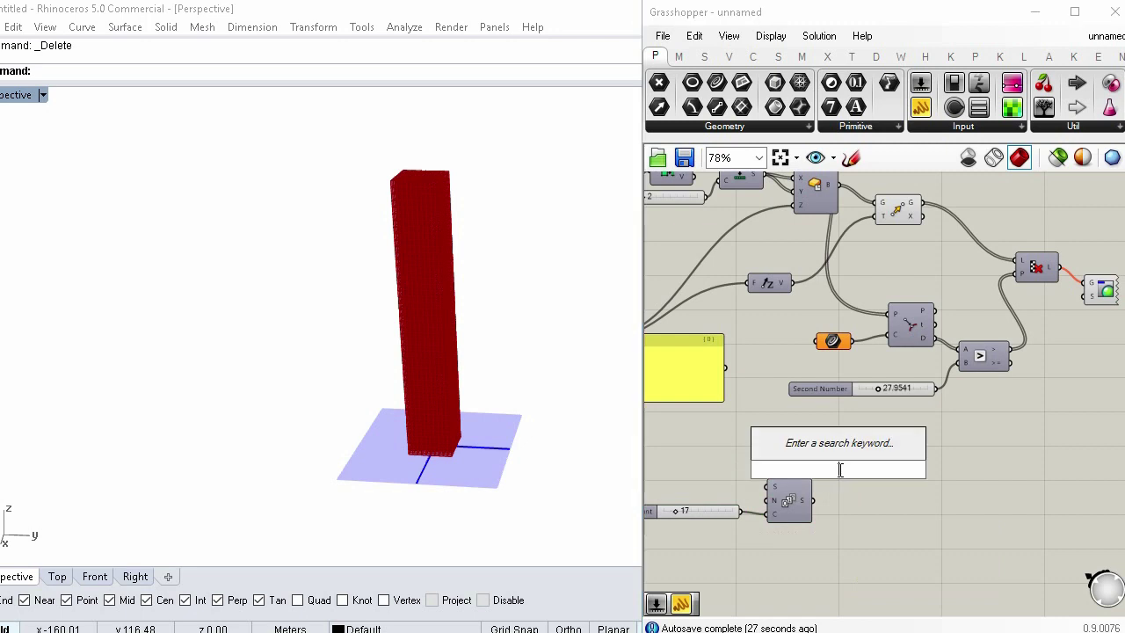
text(COS)
click(843, 452)
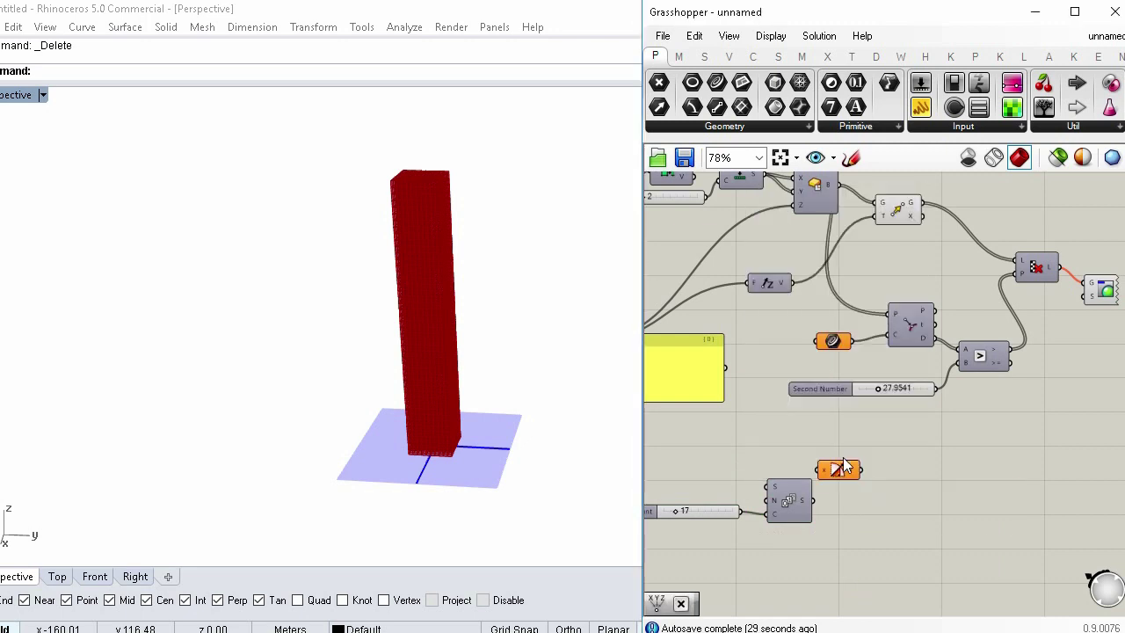
drag(817, 477, 854, 469)
double_click(837, 503)
text(SINE)
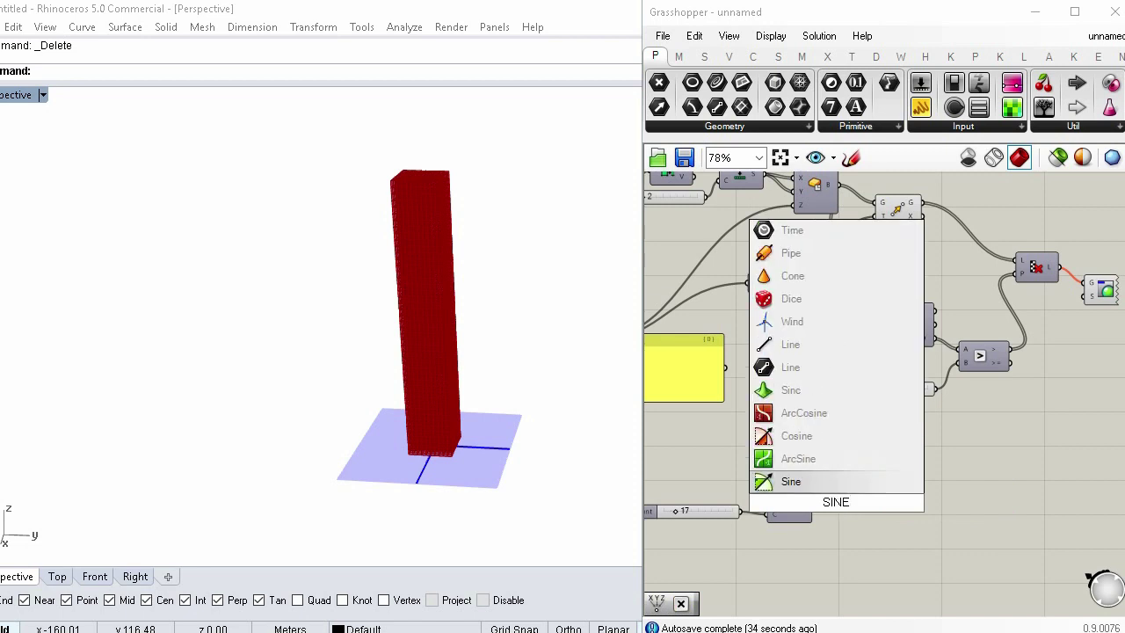
click(845, 486)
mouse_move(838, 518)
mouse_down()
mouse_move(814, 500)
mouse_move(853, 508)
mouse_up()
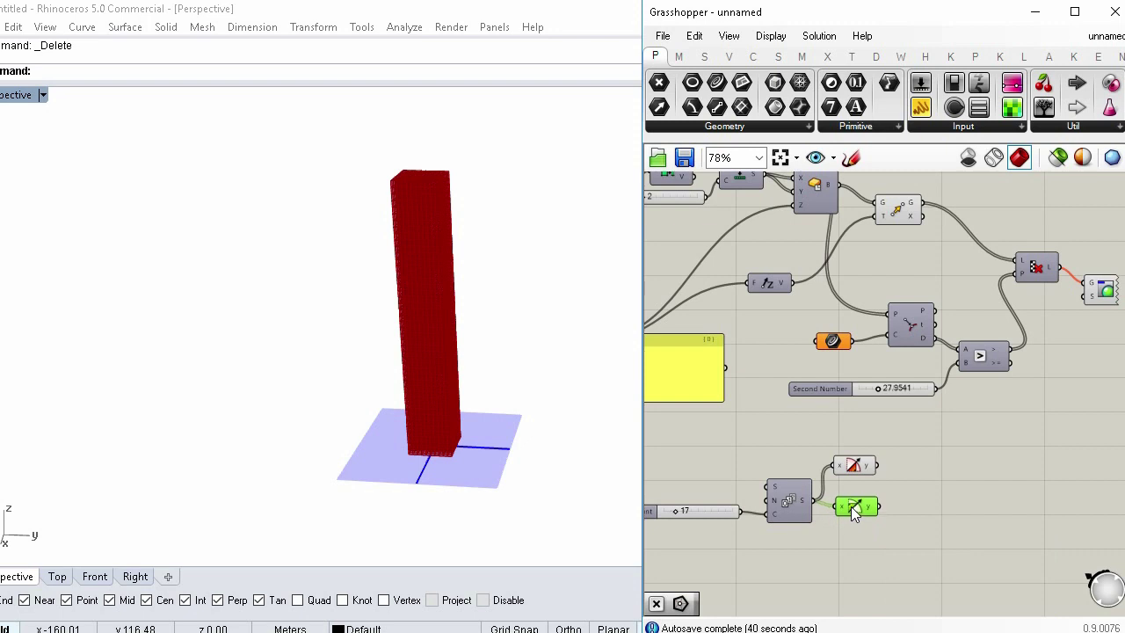
Step: Add two Multiplication components and wire the Cosine and Sine outputs to their respective A inputs
double_click(862, 555)
text(MUL)
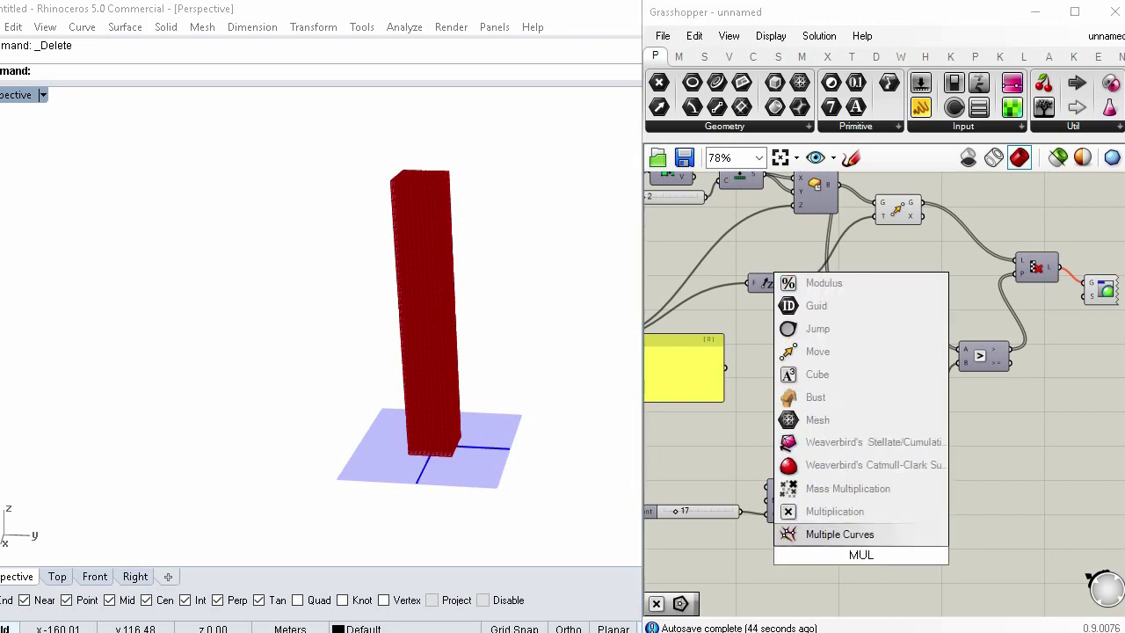
click(876, 512)
drag(869, 556, 921, 514)
key(ctrl+c)
key(ctrl+v)
drag(897, 446, 902, 439)
drag(884, 501, 902, 505)
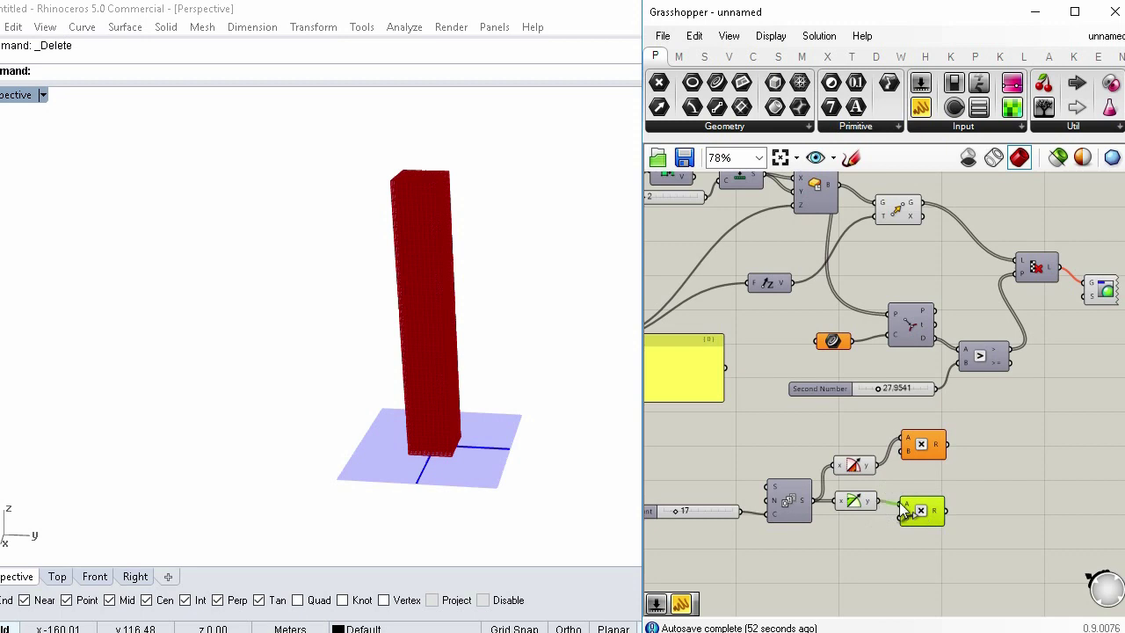
Step: Create a number slider set to 30 and wire it to the B inputs of both Multiplication components
double_click(815, 552)
text(30)
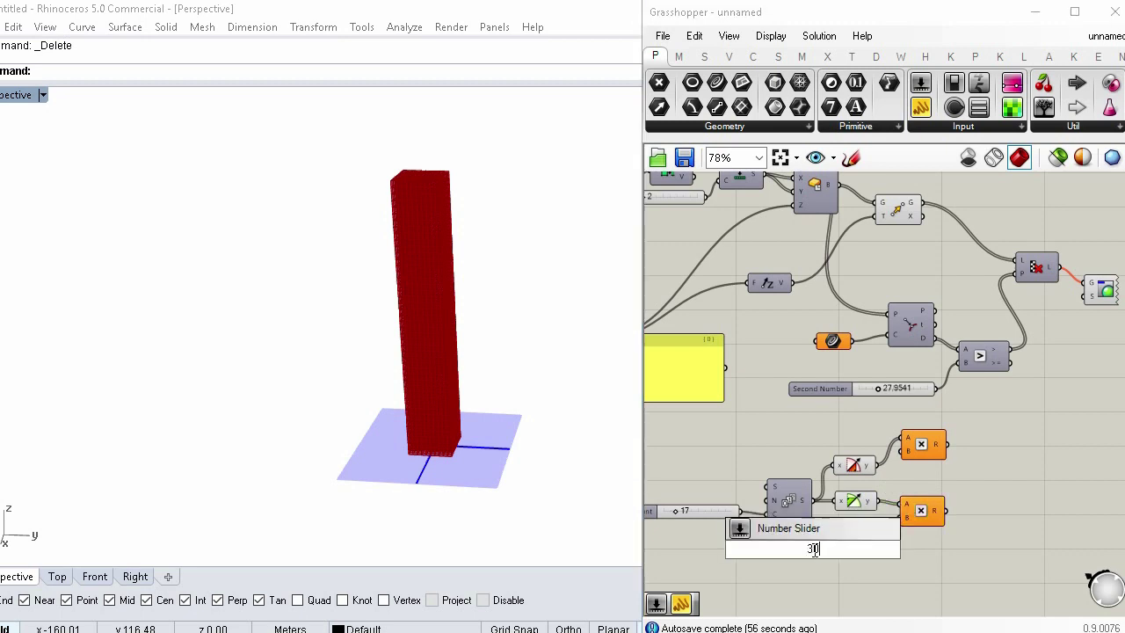
key(Return)
drag(901, 524, 906, 451)
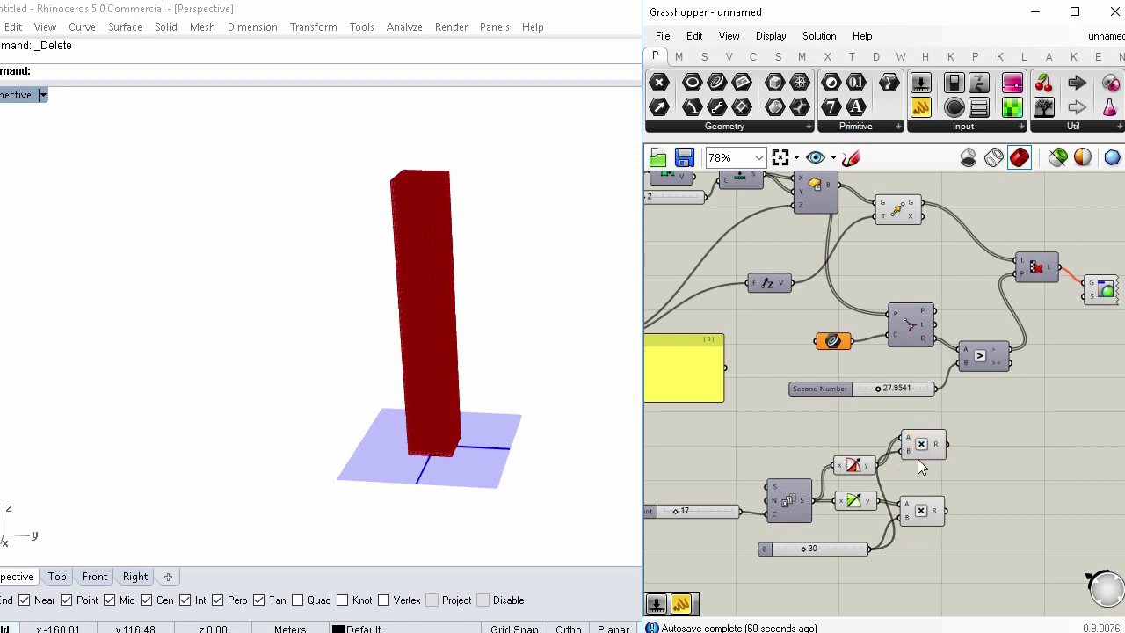
Step: Add a Construct Point component and wire the cosine product to its X input and the sine product to its Y input
right_drag(935, 475, 901, 467)
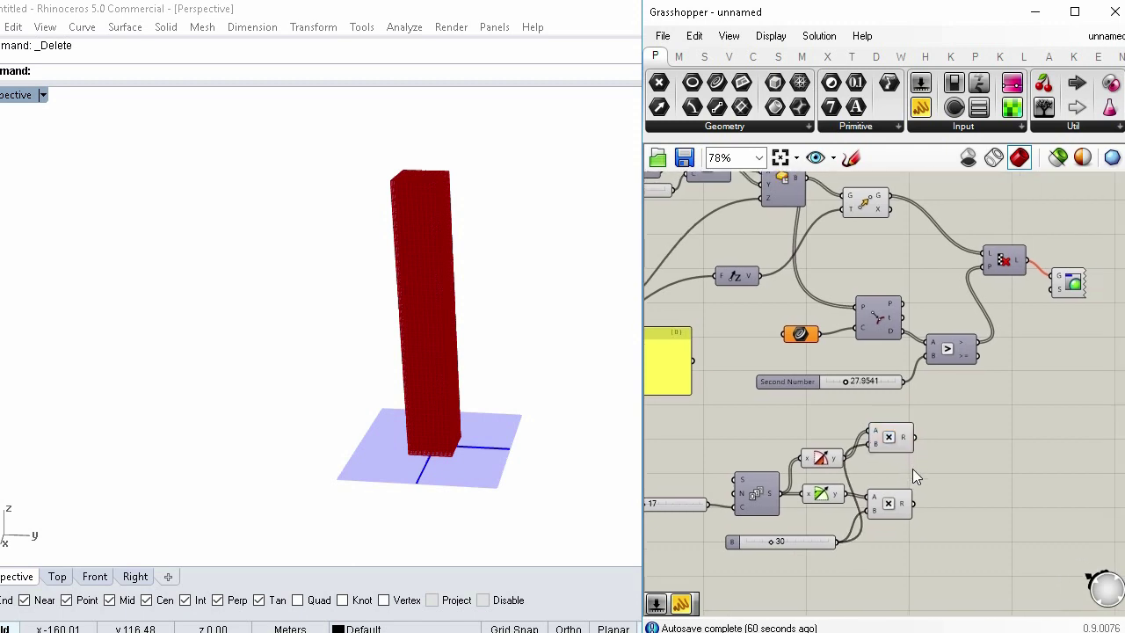
double_click(912, 468)
text(CONSTR)
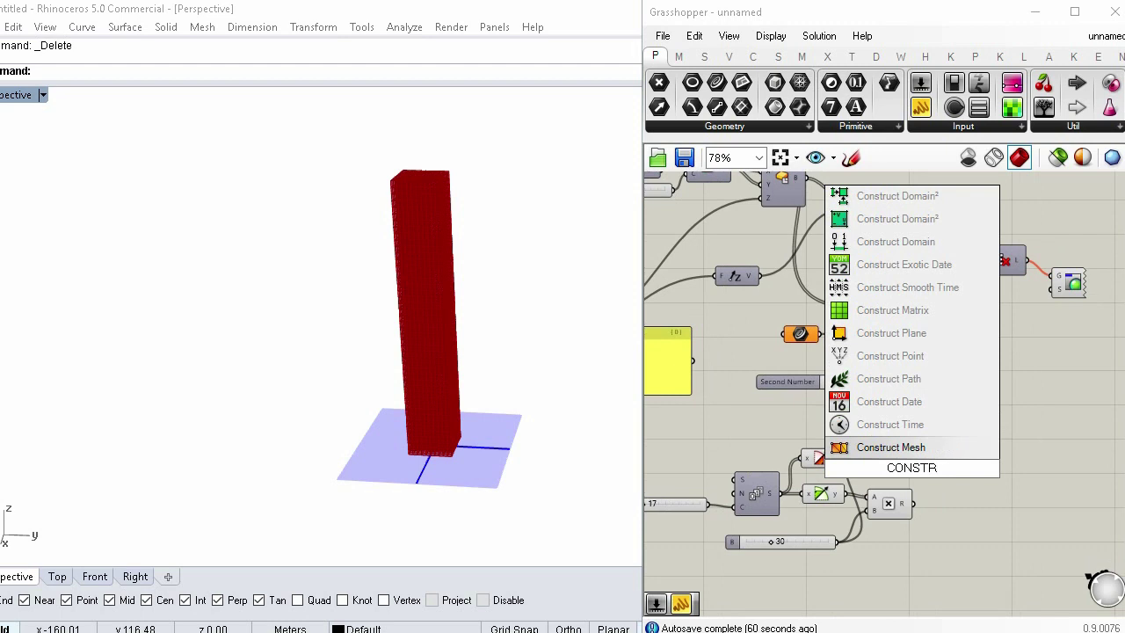
click(917, 359)
drag(919, 473, 972, 469)
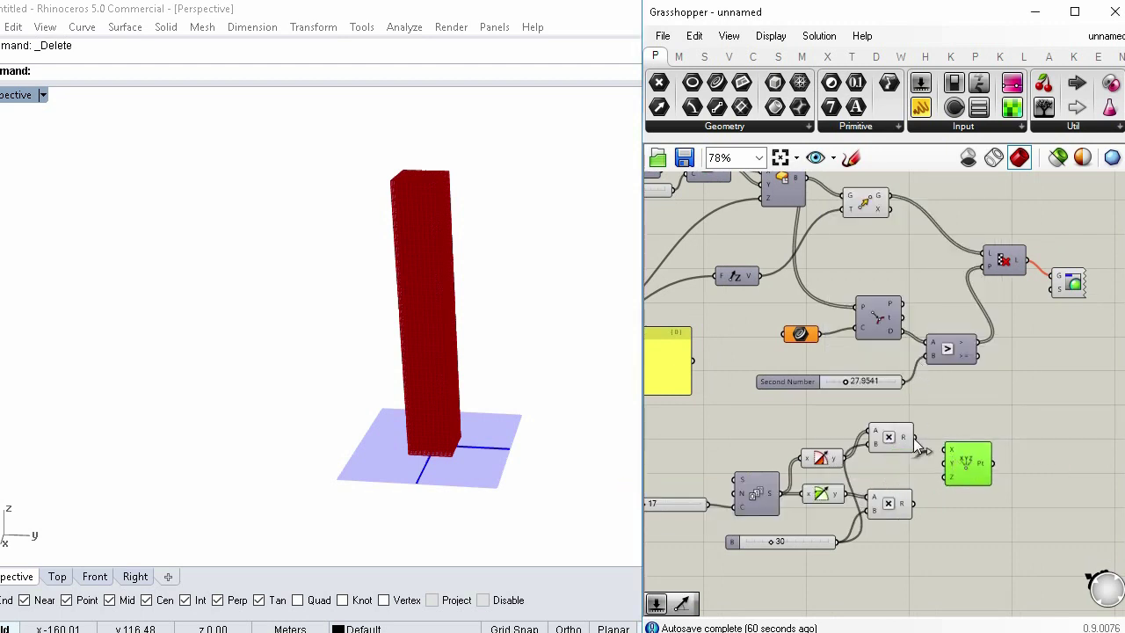
drag(915, 503, 916, 505)
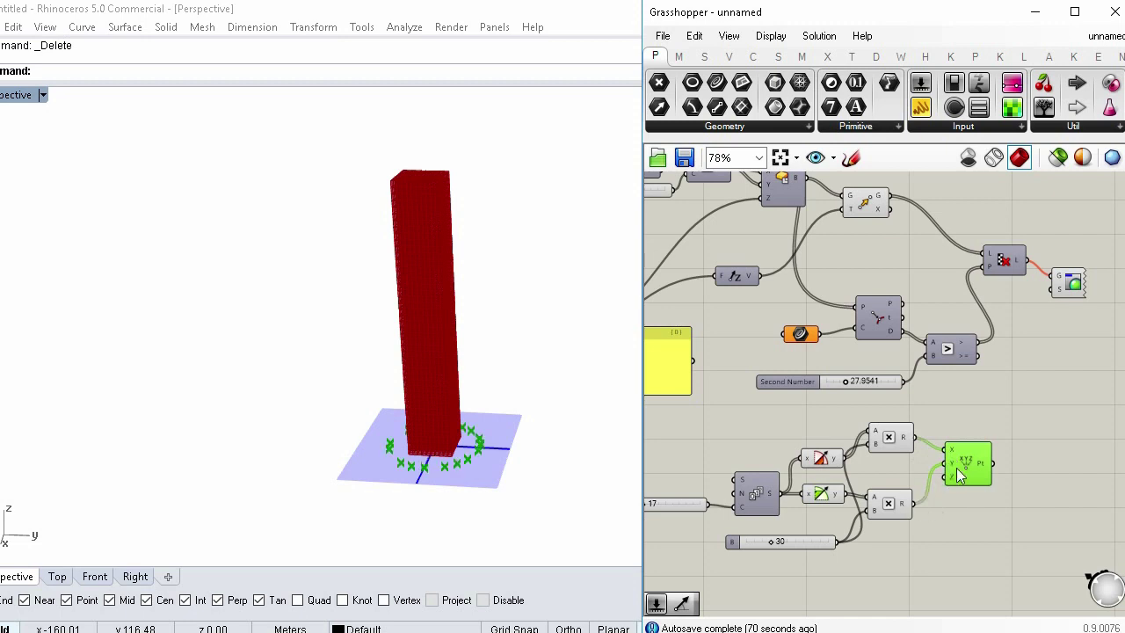
Step: Add a third Multiplication component above the relocated 30 slider and wire the Series output to its A input
double_click(801, 520)
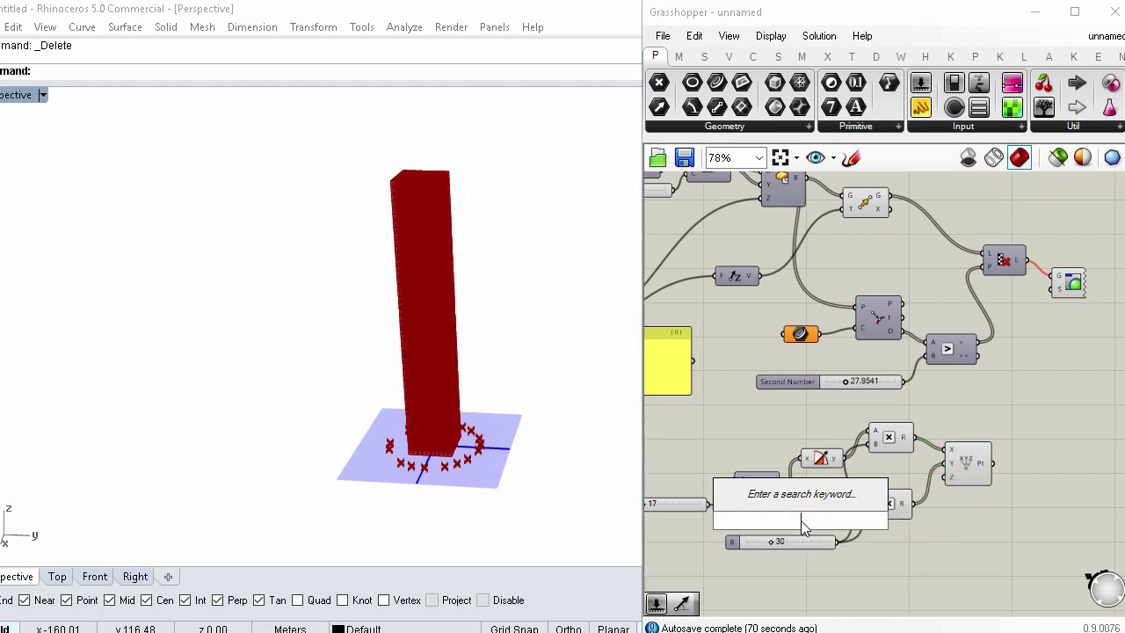
text(MUL)
click(809, 479)
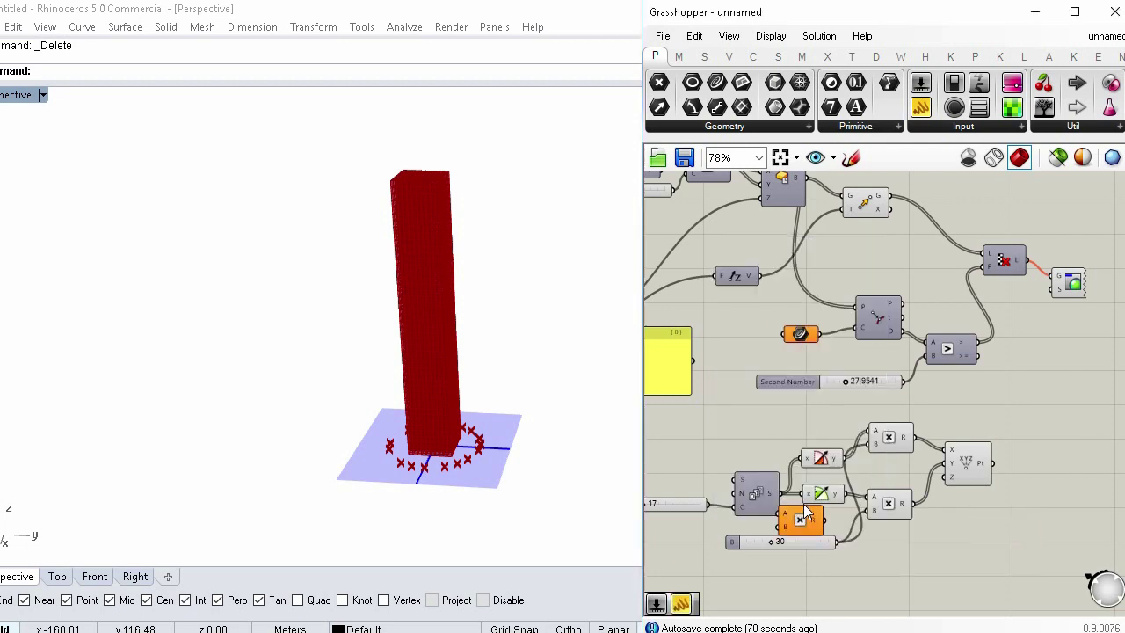
click(811, 543)
drag(811, 543, 817, 561)
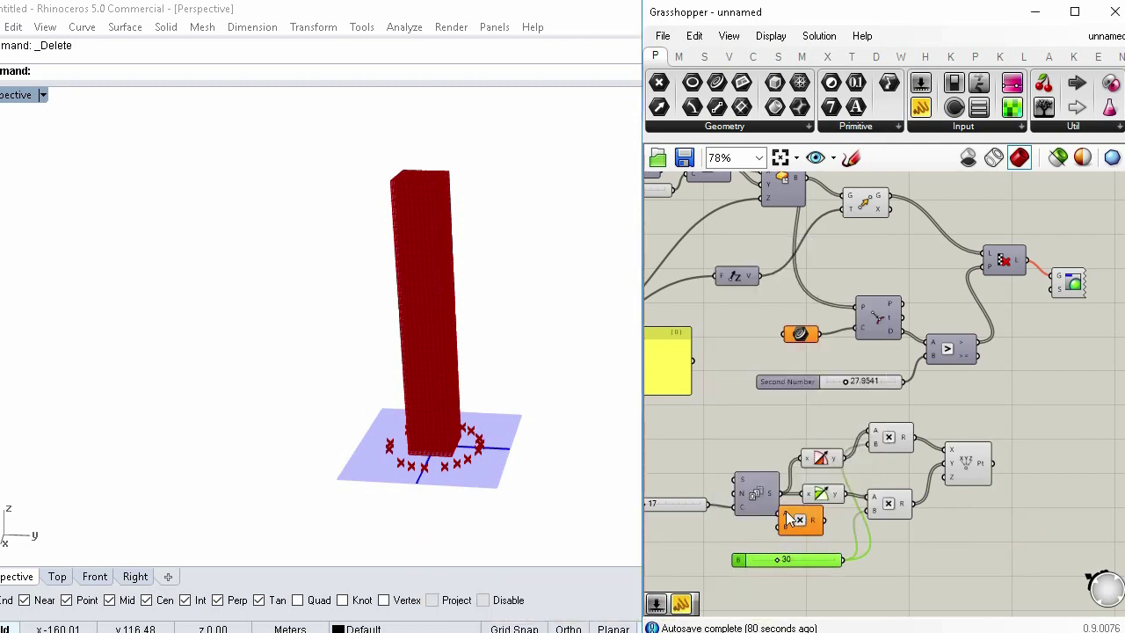
drag(799, 522, 782, 497)
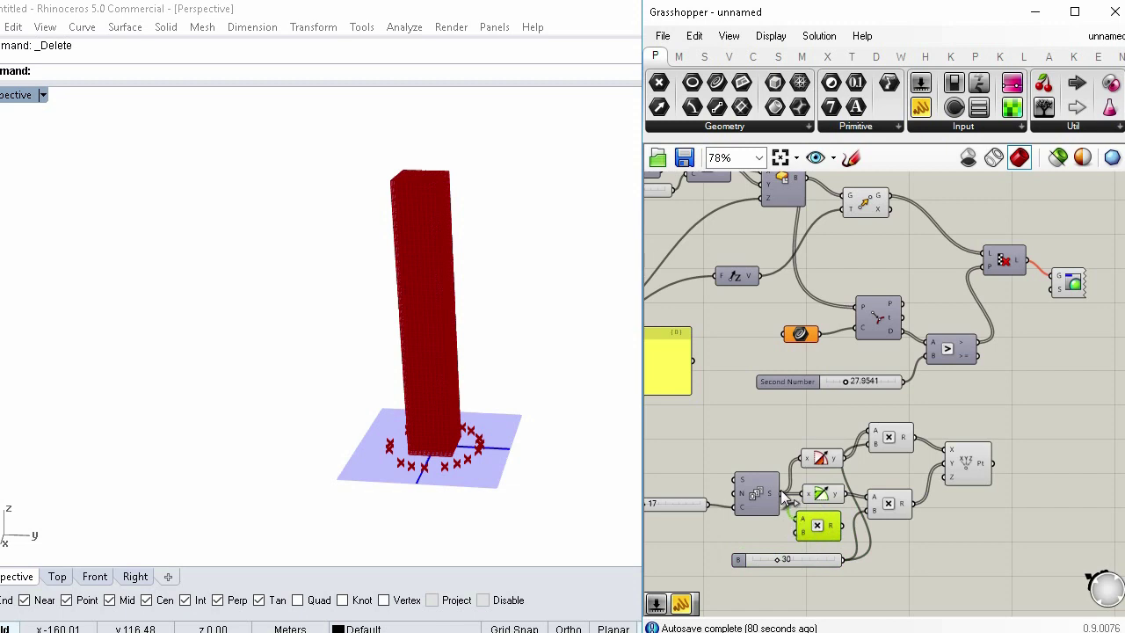
Step: Create a 10.000 number slider, wire it to the third Multiplication's B input, and wire that product to Construct Point's Z input
double_click(750, 538)
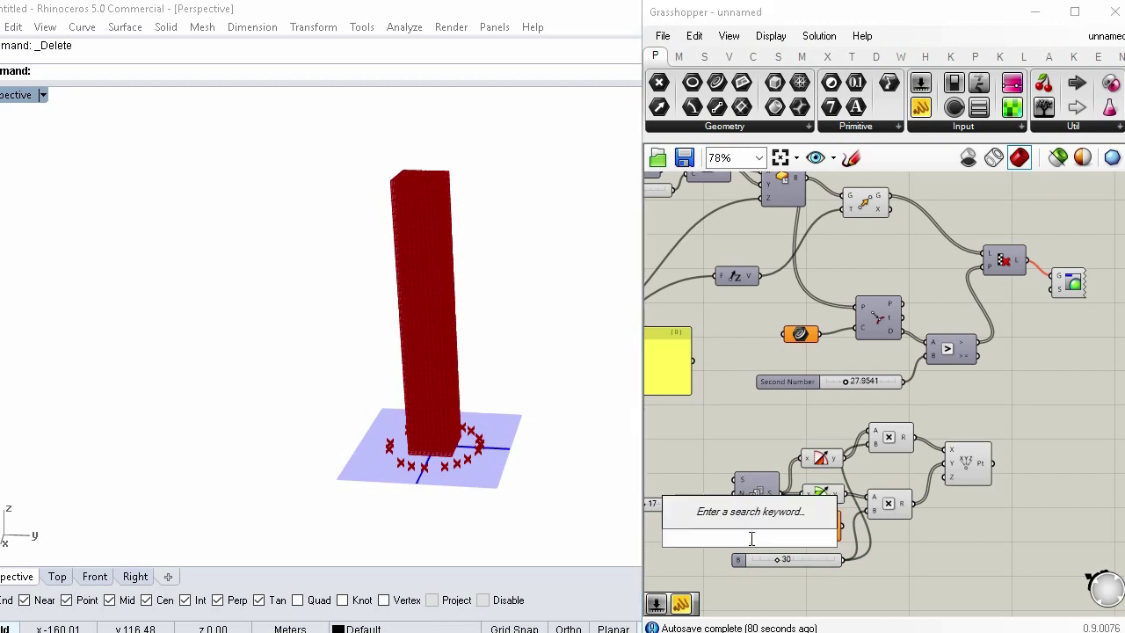
text(10.000)
key(Return)
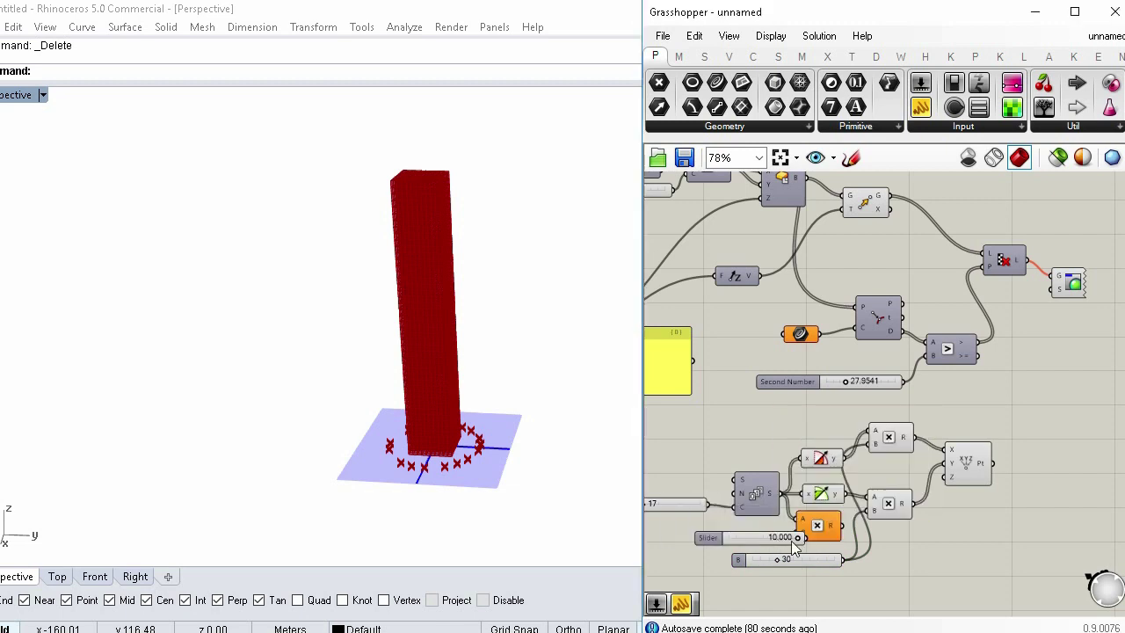
drag(772, 540, 948, 478)
right_drag(949, 488, 912, 484)
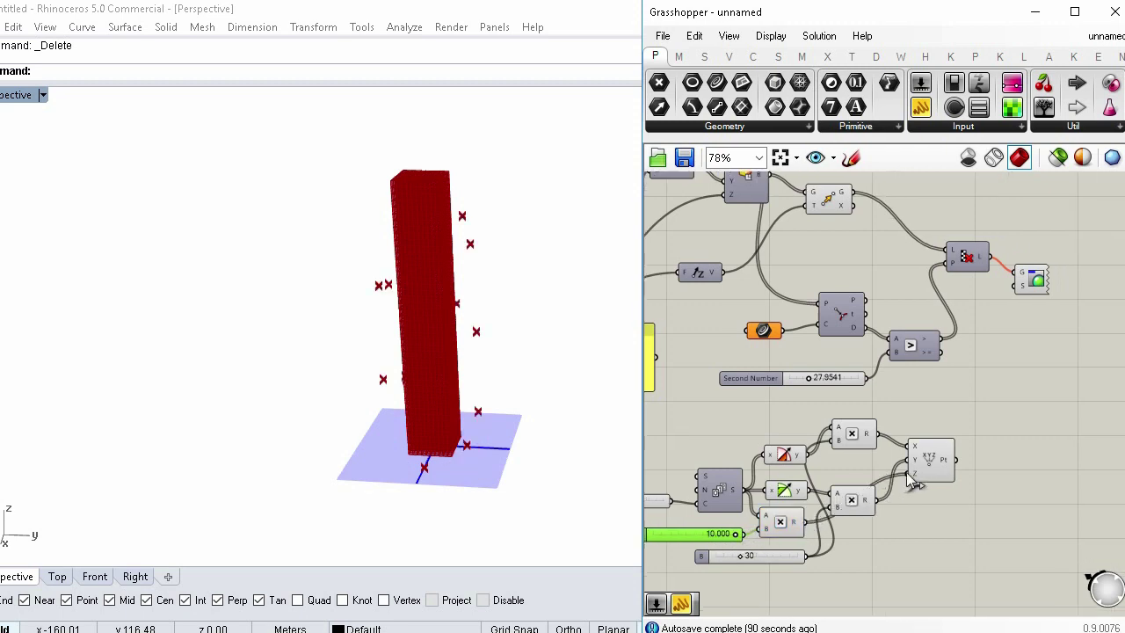
Step: Add an Interpolate component, feed it the constructed points as vertices, and wire its curve output into the Curve parameter
double_click(965, 441)
text(InTE)
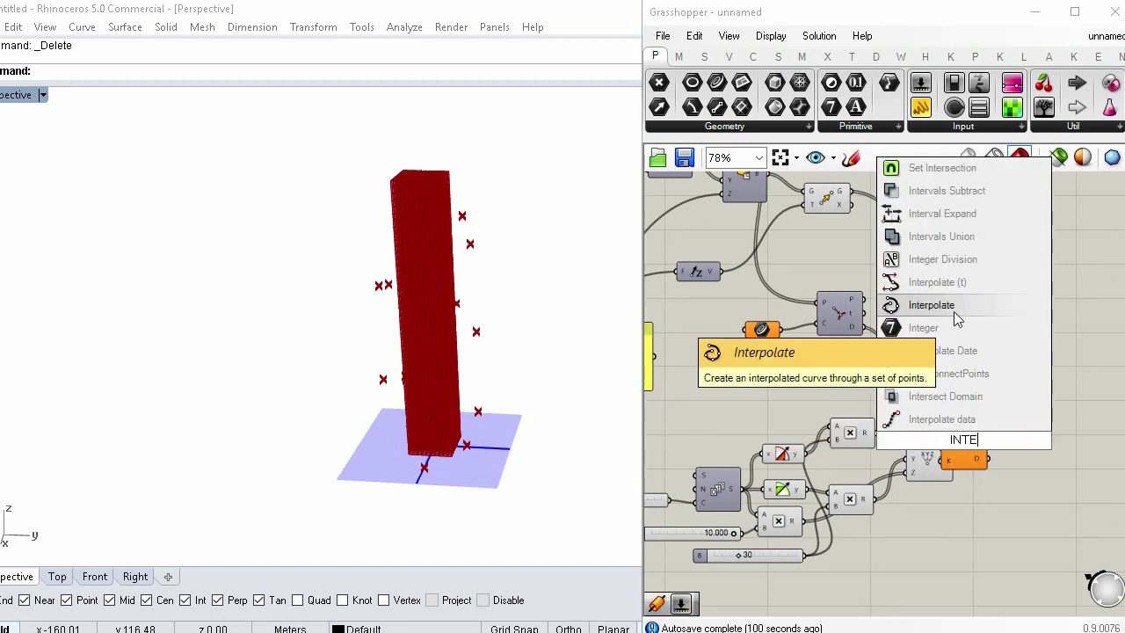
click(923, 305)
drag(965, 441, 958, 468)
drag(1021, 452, 741, 339)
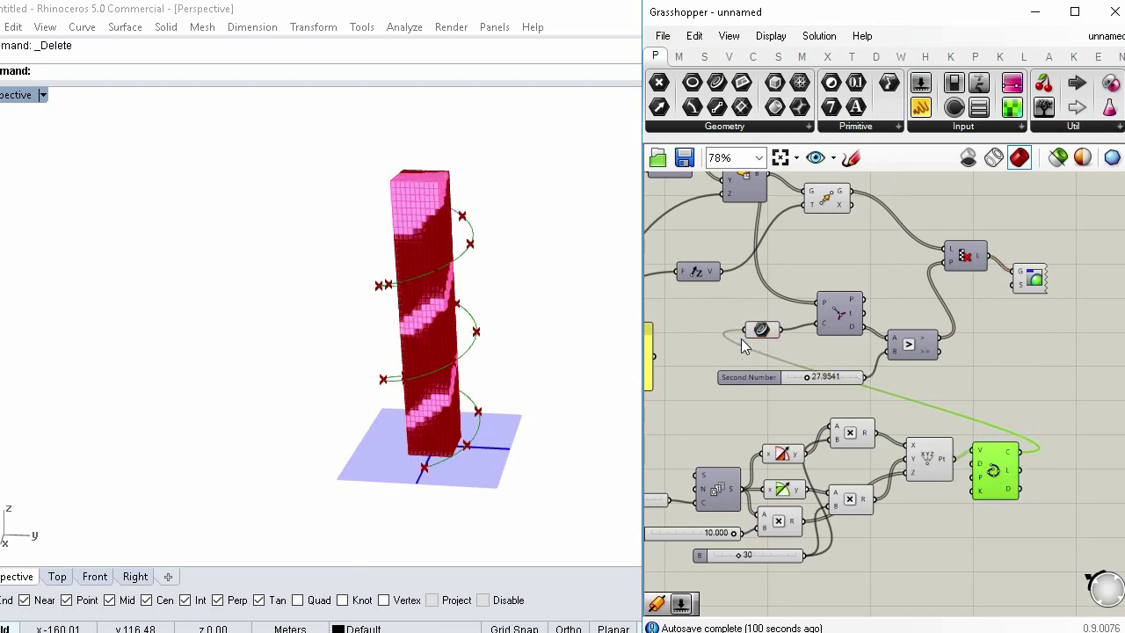
Step: Turn off the preview of the Move component so only the culled boxes display
click(826, 197)
key(space)
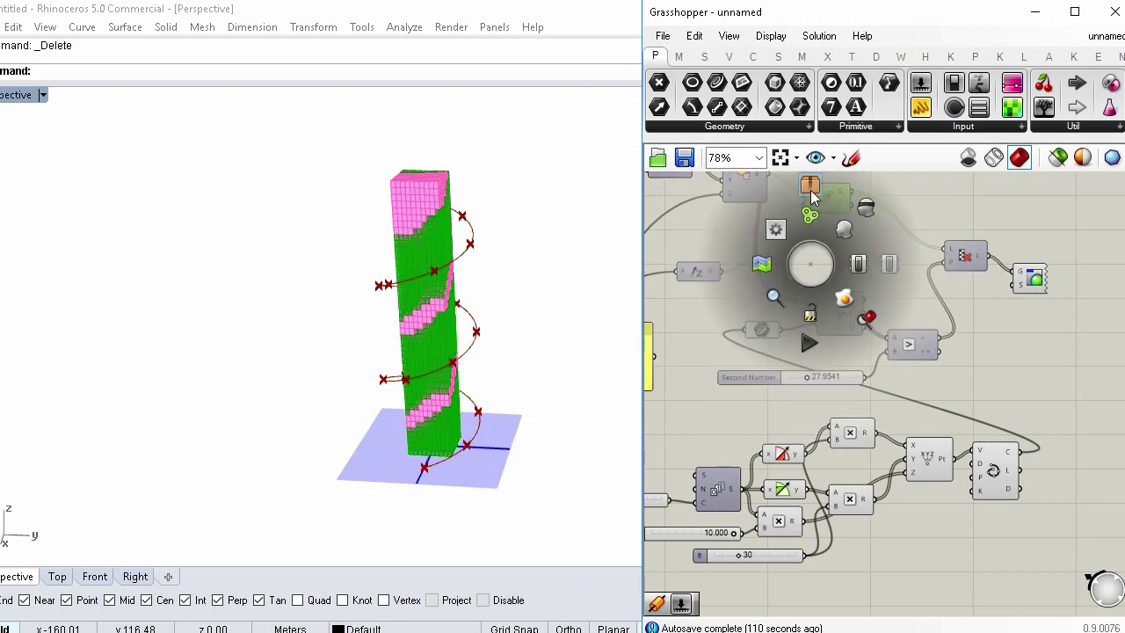
click(839, 208)
right_drag(523, 347, 532, 350)
Step: Set the Second Number slider of the distance comparison to 20.2535
right_drag(766, 450, 848, 405)
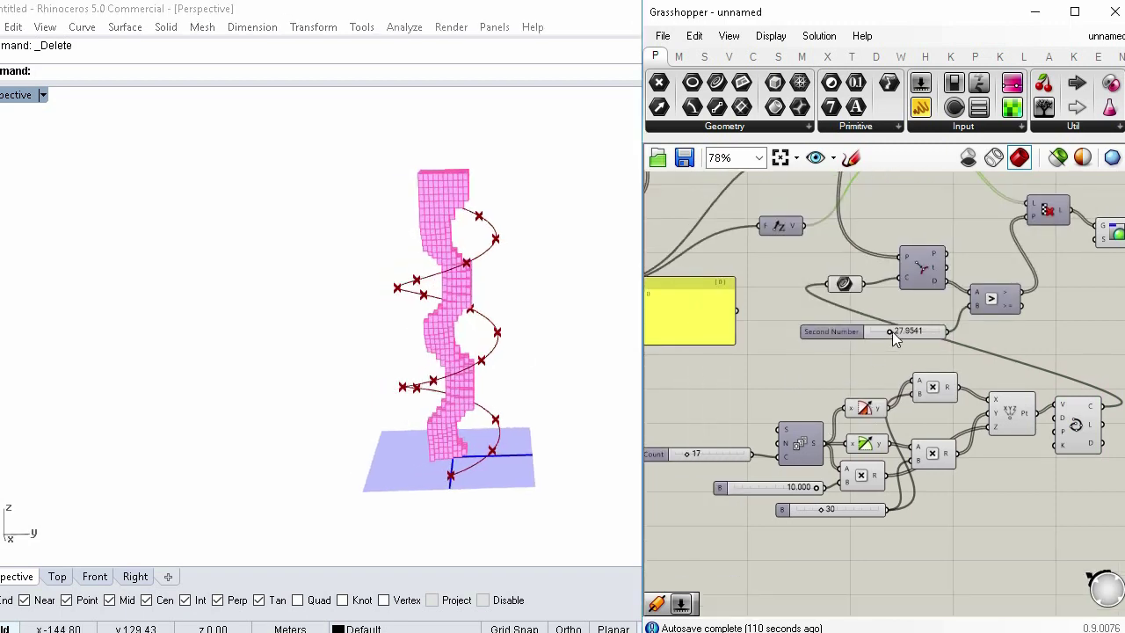
right_drag(893, 337, 848, 342)
drag(845, 336, 840, 336)
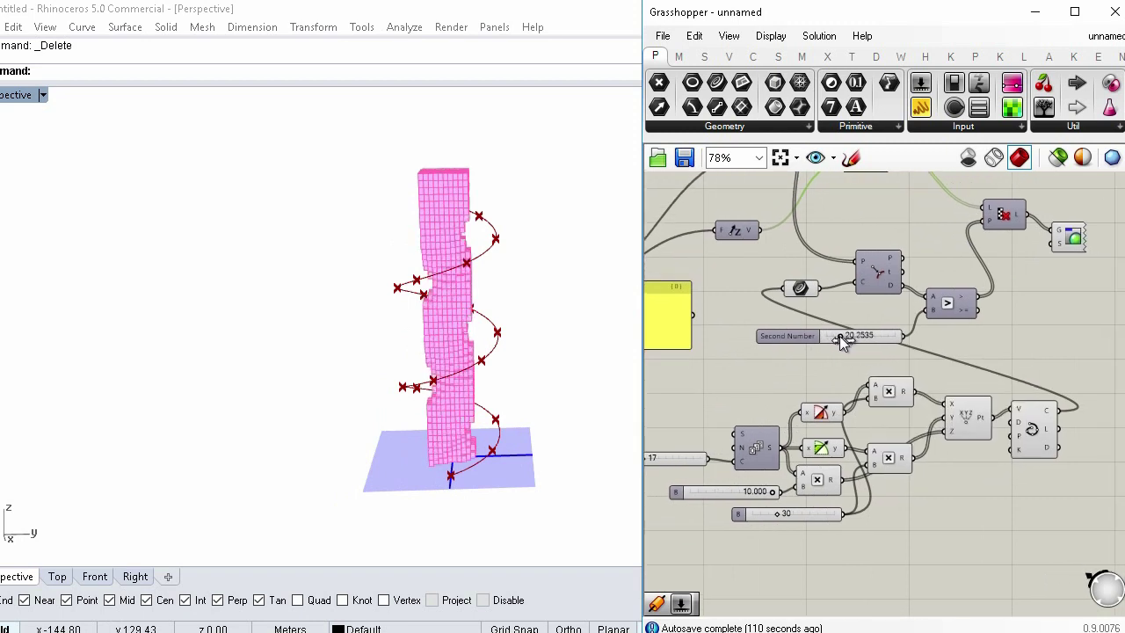
Step: Try the Series Count slider at 13 and set it to 22 so the spiral spans the tower's full height
right_drag(840, 336, 867, 312)
scroll(859, 363, down, 1)
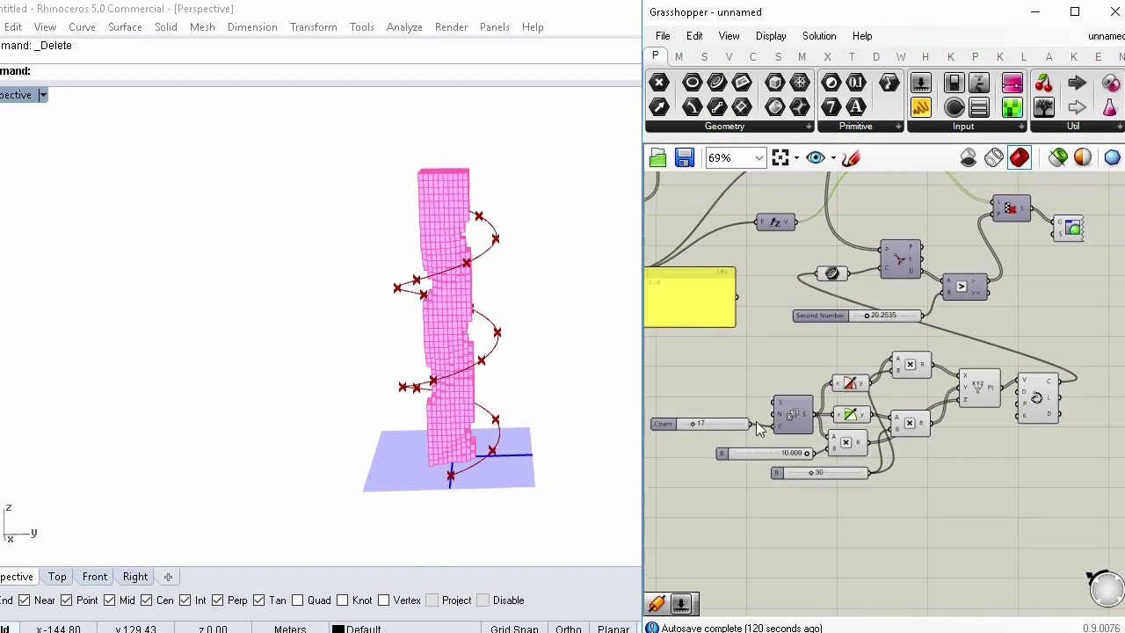
mouse_move(692, 423)
mouse_down()
mouse_move(712, 427)
mouse_move(690, 423)
mouse_up()
scroll(427, 358, up, 4)
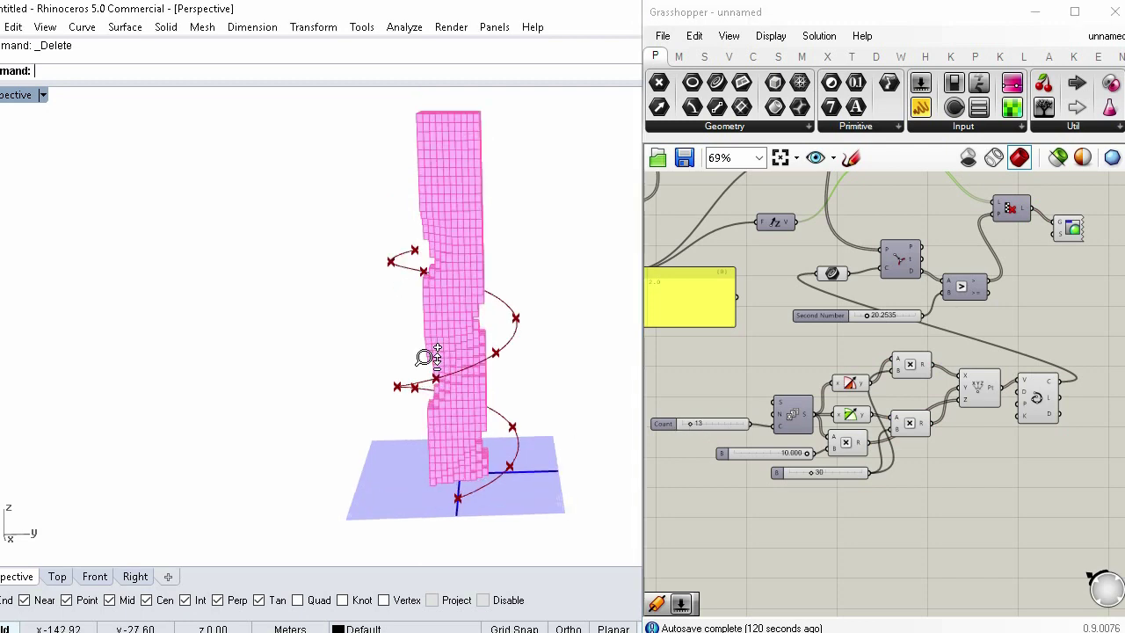
shift+right_drag(493, 333, 423, 389)
scroll(423, 390, down, 1)
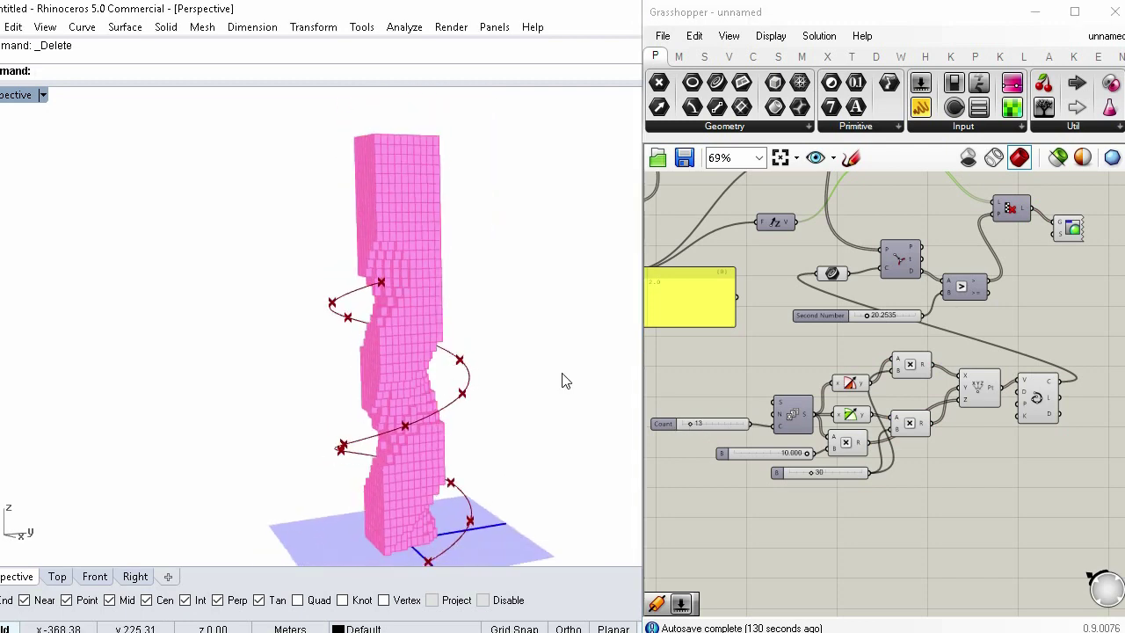
drag(690, 423, 696, 426)
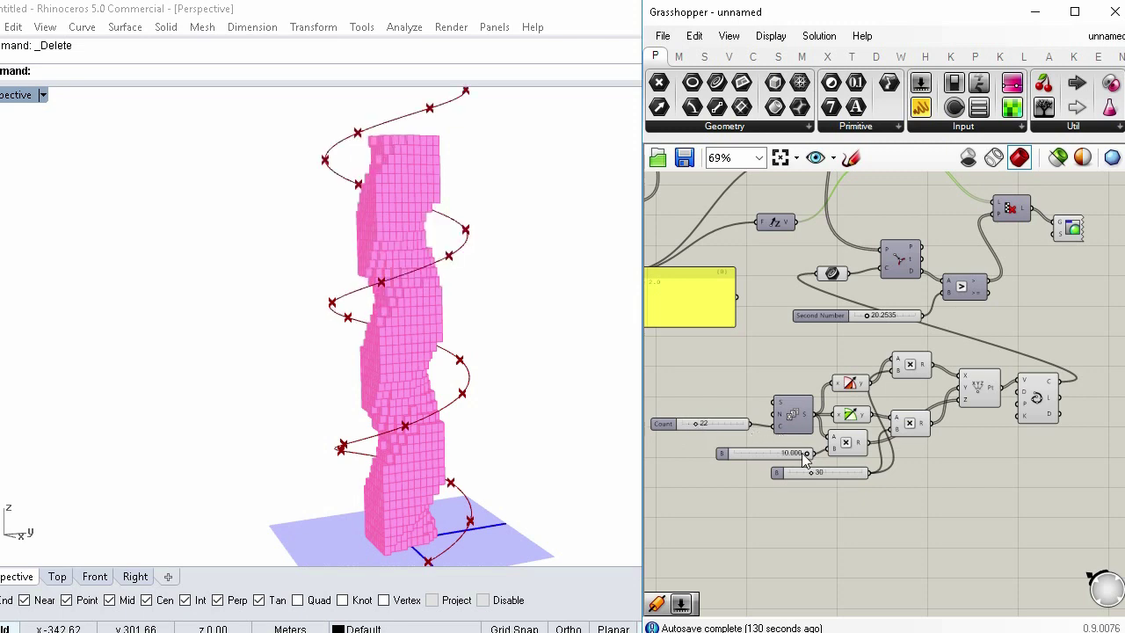
Step: Set the spiral's height multiplier slider to 8.425 and the Second Number distance slider to 18.7995
drag(809, 459, 772, 464)
drag(789, 460, 813, 474)
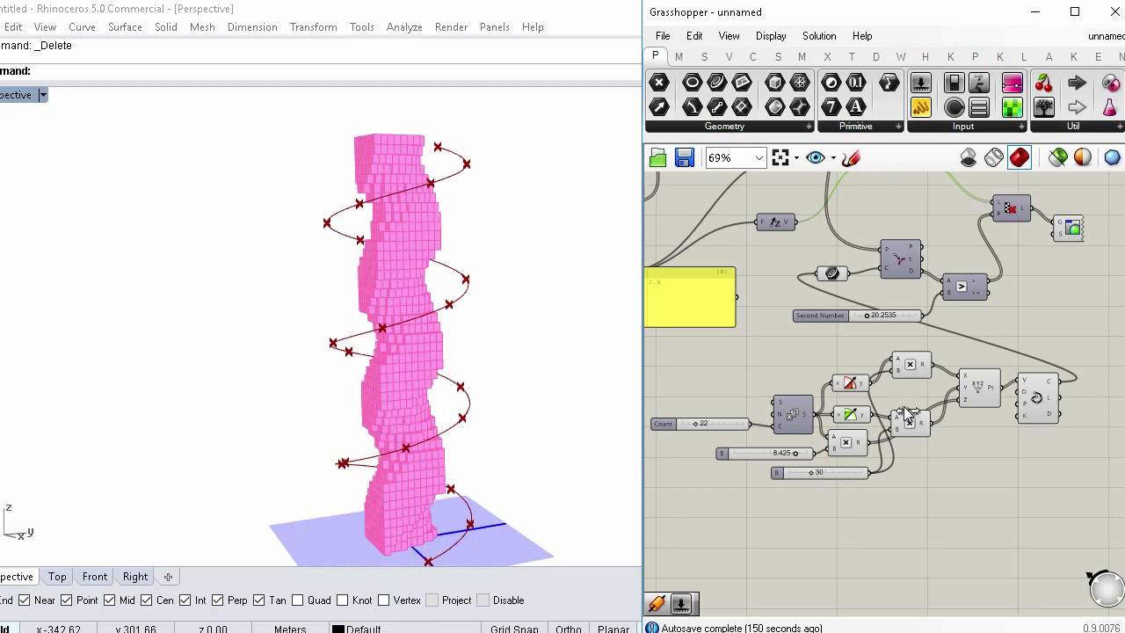
drag(1023, 404, 1021, 412)
right_drag(427, 399, 472, 364)
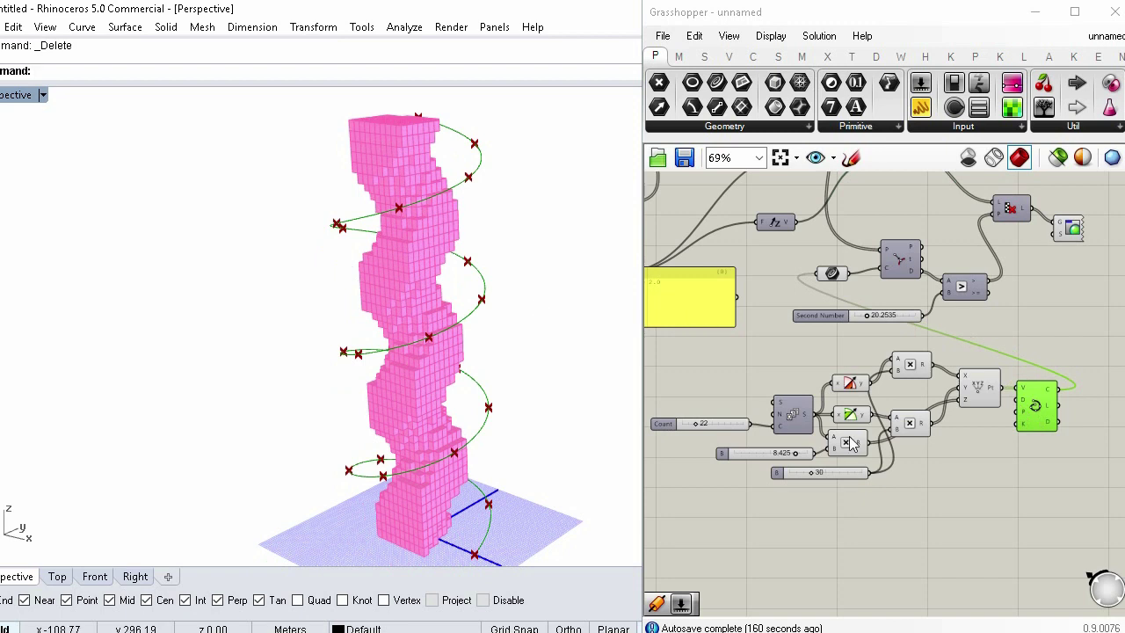
click(870, 321)
drag(868, 318, 866, 319)
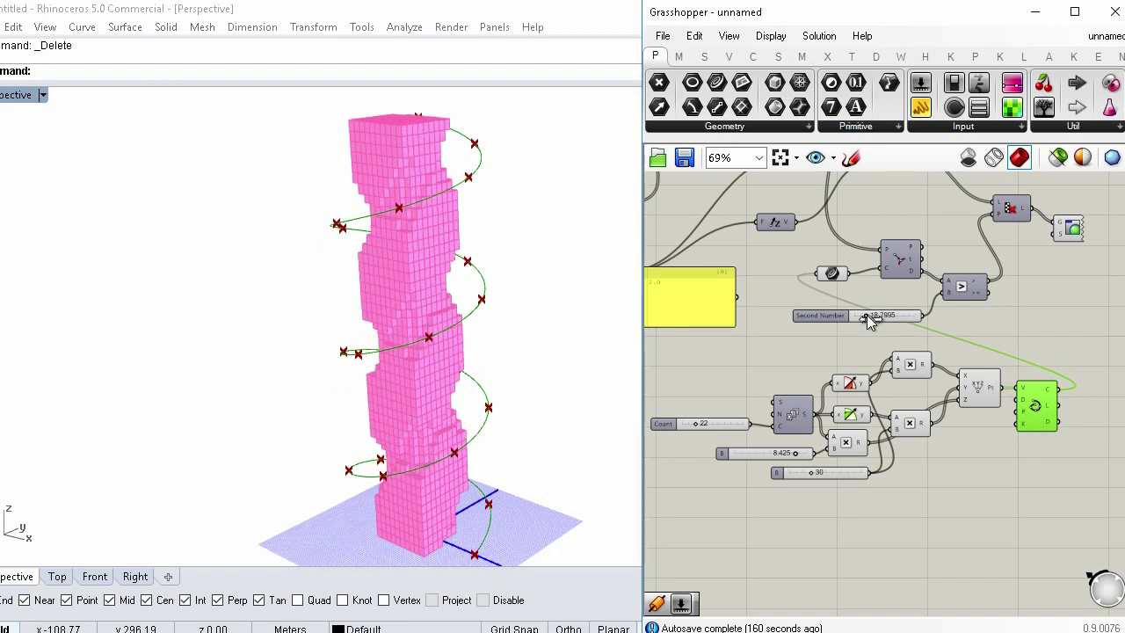
Step: Bake the culled boxes from the Cull Pattern component into the Rhino document
right_drag(1039, 293, 894, 392)
click(869, 308)
middle_click(868, 308)
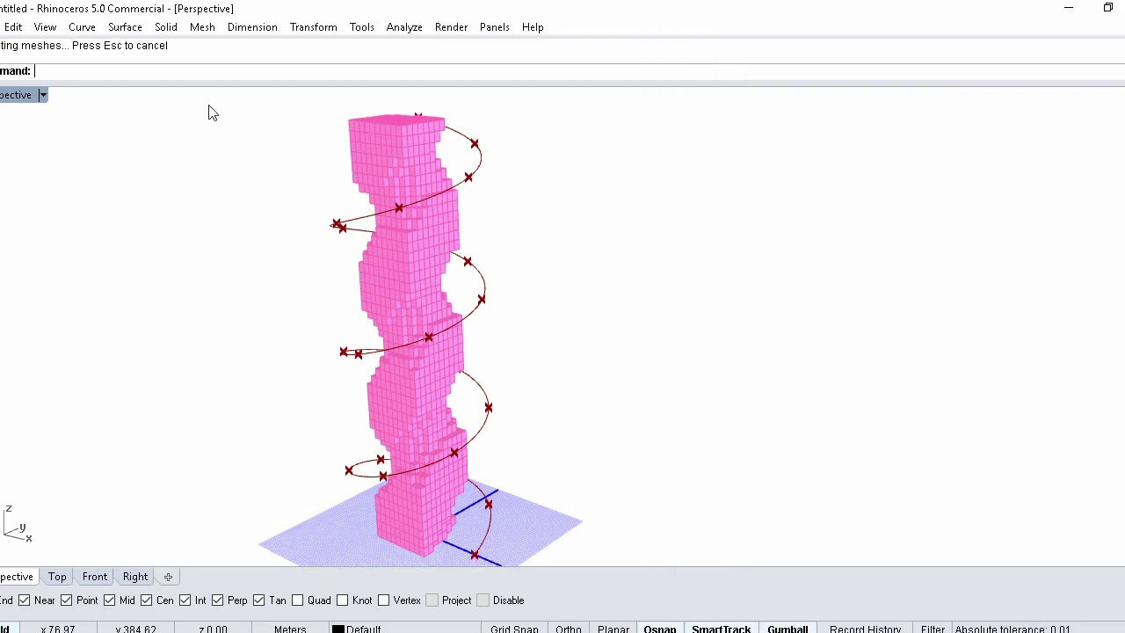
Step: Switch the Perspective viewport to Rendered display and close the Grasshopper window to inspect the baked tower
click(42, 95)
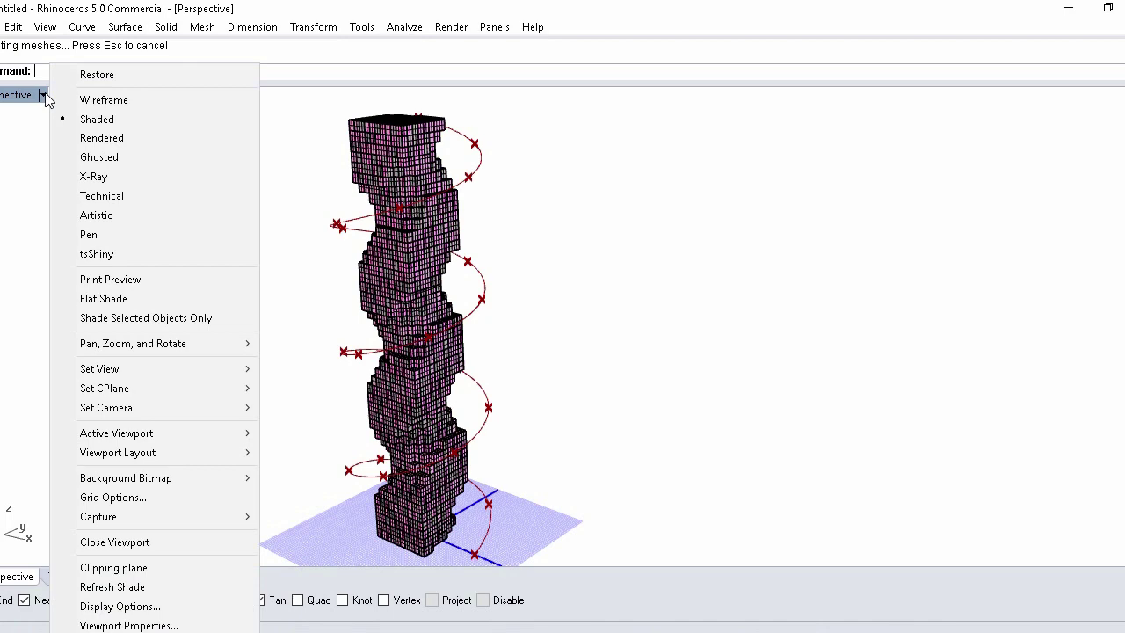
click(99, 140)
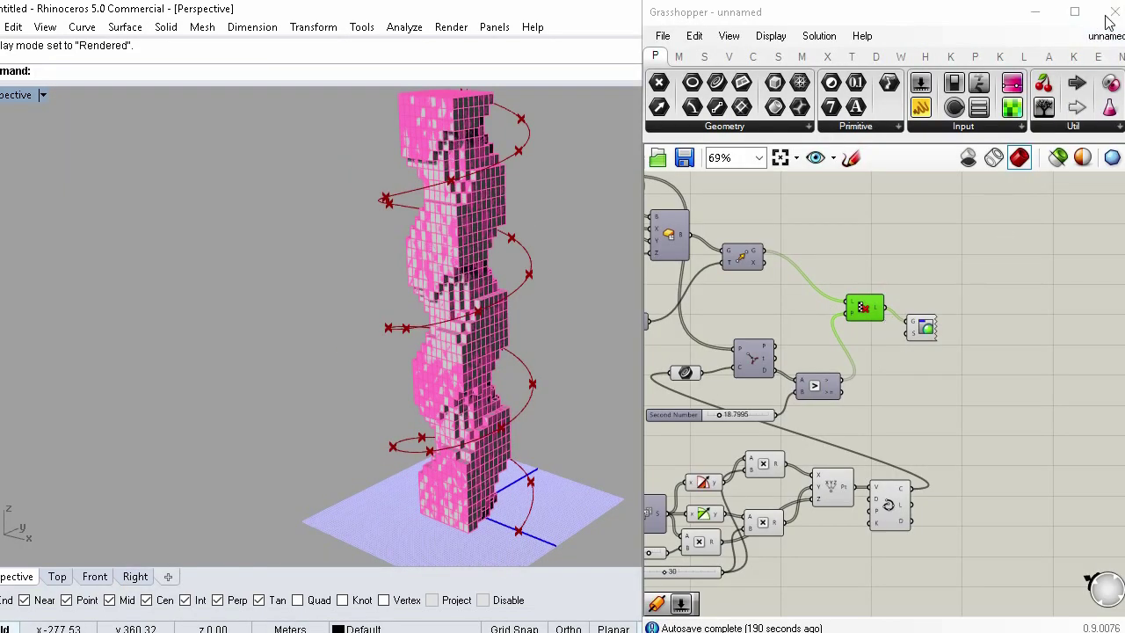
click(1115, 12)
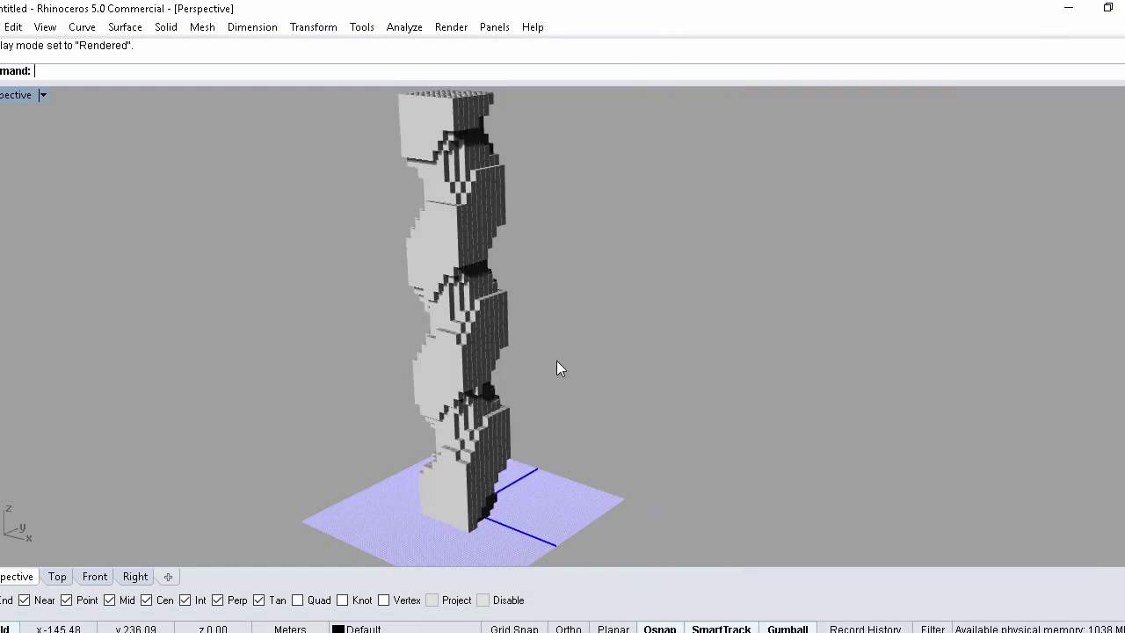
mouse_move(596, 346)
right_down()
mouse_move(698, 282)
mouse_move(683, 304)
mouse_move(658, 267)
mouse_move(739, 317)
mouse_move(709, 321)
mouse_move(674, 374)
mouse_move(379, 254)
mouse_move(540, 245)
right_up()
mouse_move(615, 250)
right_down()
mouse_move(500, 244)
mouse_move(593, 237)
right_up()
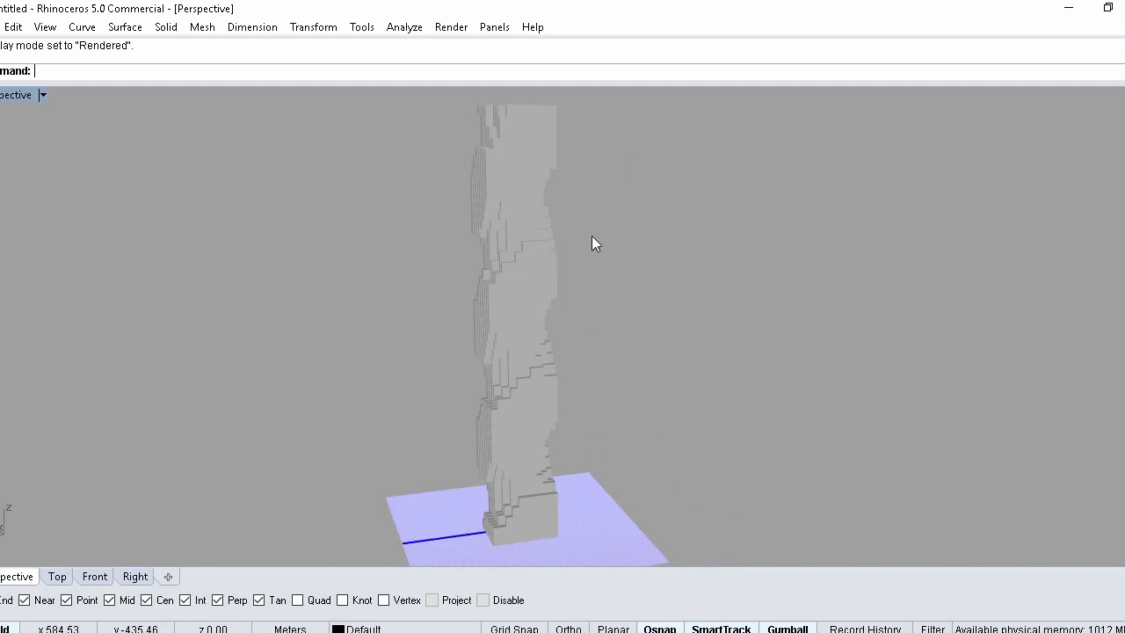
right_drag(663, 261, 663, 261)
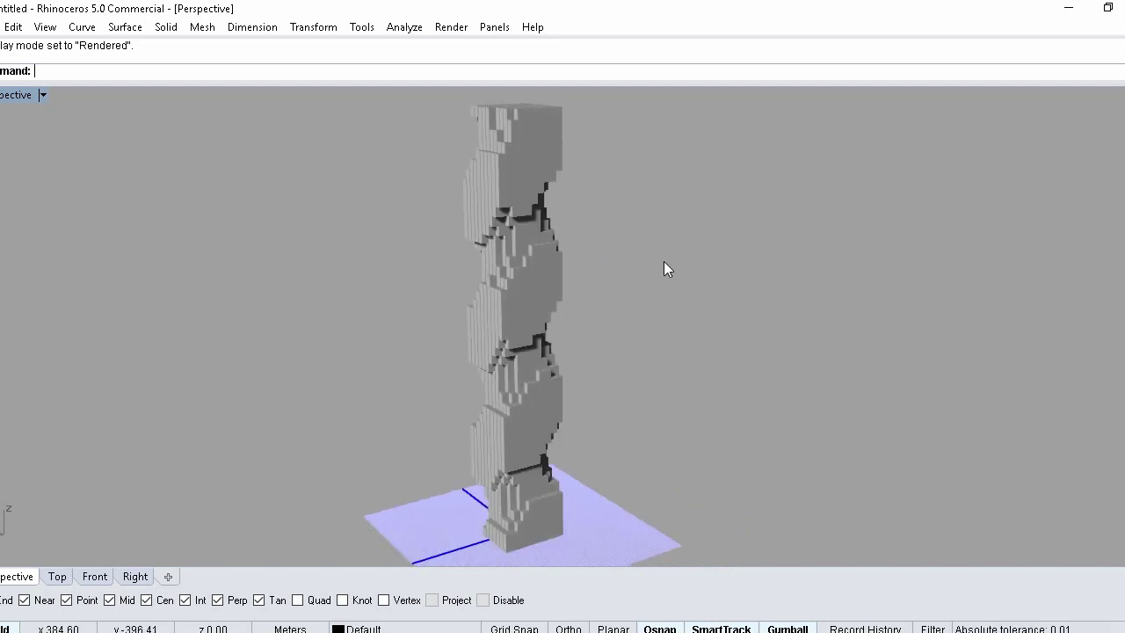